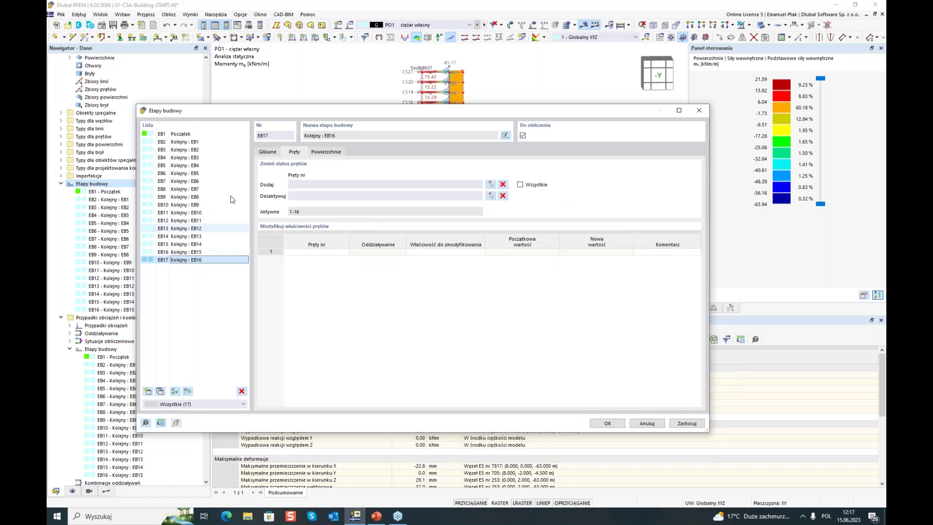
Add member 17, the column segment between CS16 and CS17, to construction stage EB17 with the results display turned off.
{"action": "left_click", "coordinate": [491, 187]}
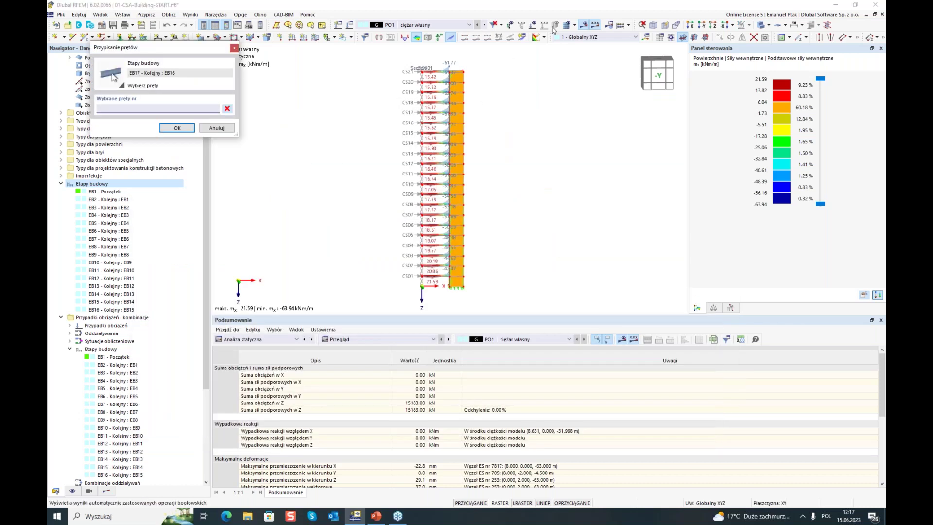
{"action": "left_click", "coordinate": [583, 25]}
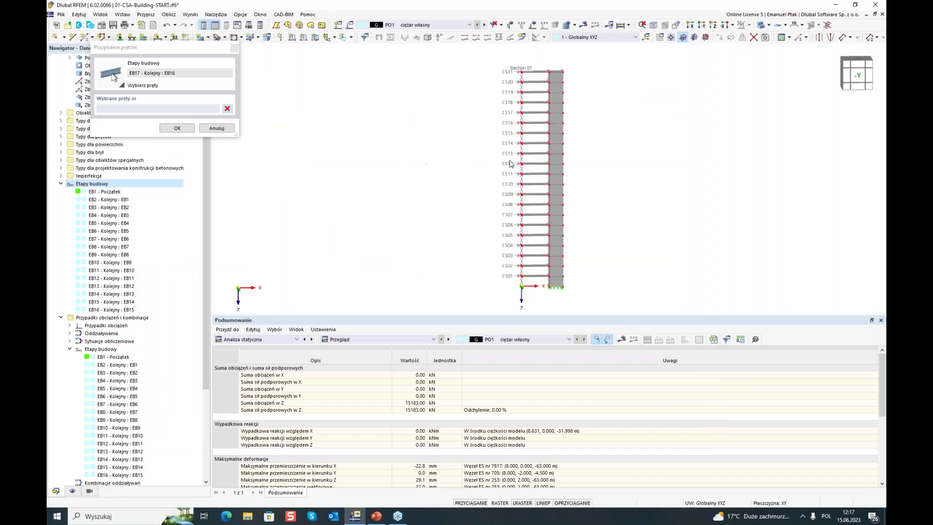
{"action": "middle_click_drag", "start_coordinate": [478, 177], "coordinate": [395, 187]}
{"action": "scroll", "coordinate": [412, 172], "scroll_direction": "up", "scroll_amount": 2}
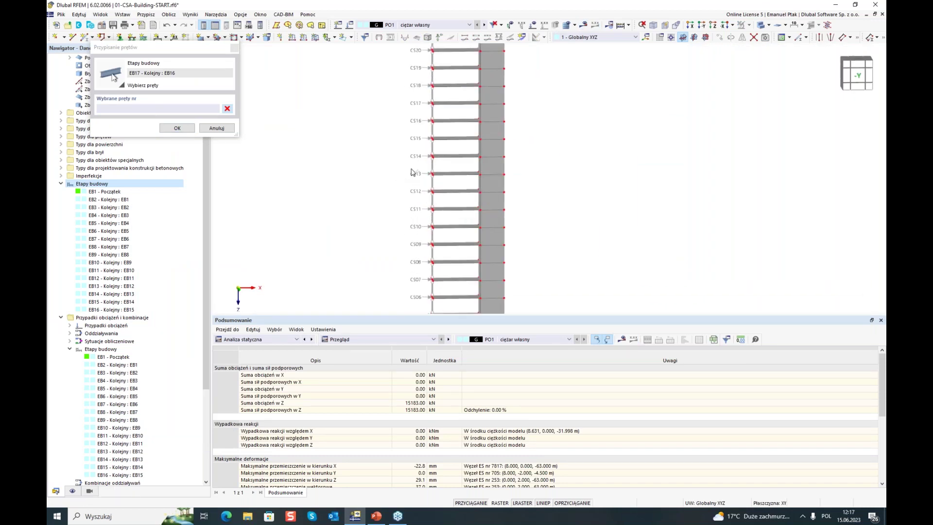
{"action": "scroll", "coordinate": [430, 133], "scroll_direction": "up", "scroll_amount": 1}
{"action": "middle_click_drag", "start_coordinate": [395, 139], "coordinate": [347, 233]}
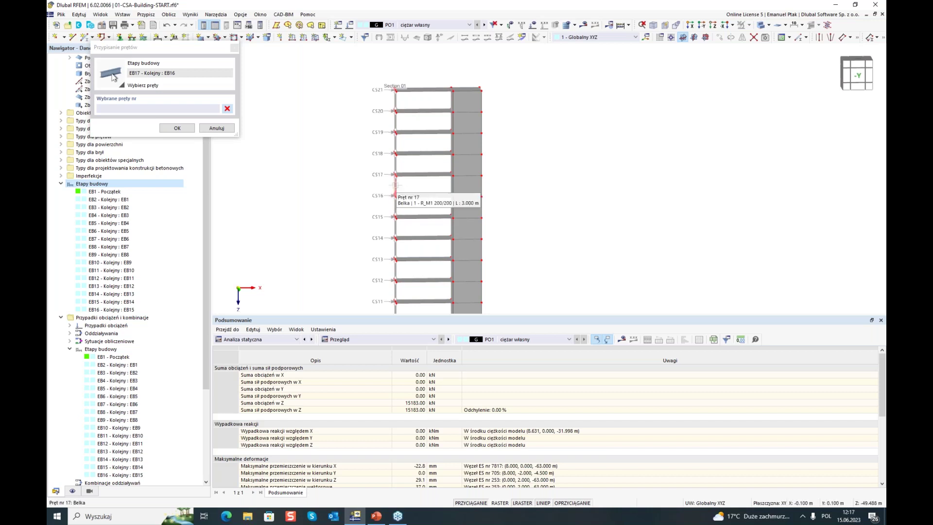
{"action": "left_click", "coordinate": [395, 184]}
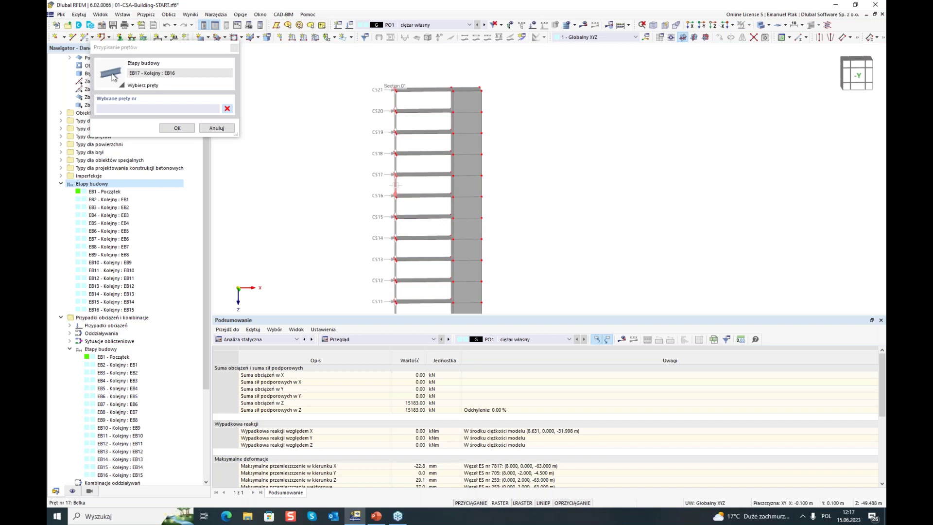
{"action": "left_click", "coordinate": [177, 129]}
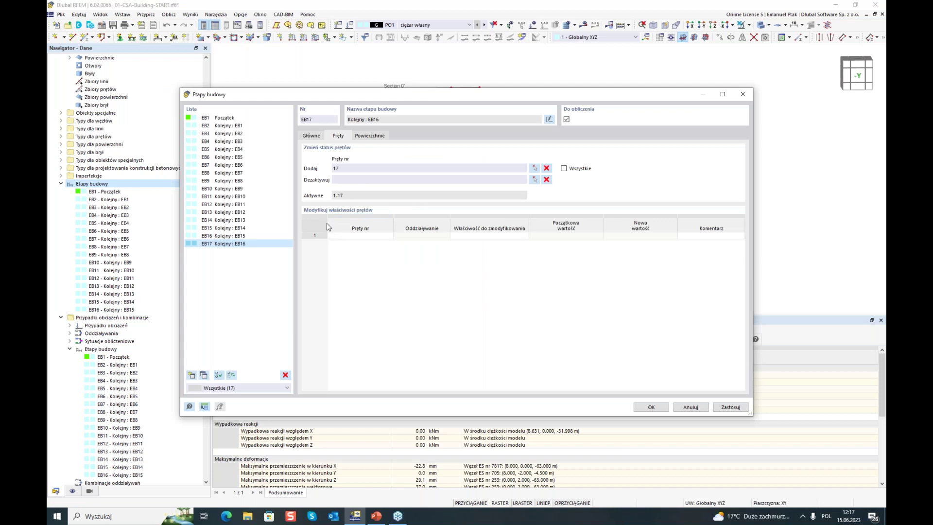
Start a member property modification in stage EB17 and assign member 17 to it.
{"action": "left_click", "coordinate": [317, 235]}
{"action": "left_click", "coordinate": [328, 237]}
{"action": "left_click", "coordinate": [321, 262]}
{"action": "left_click", "coordinate": [344, 237]}
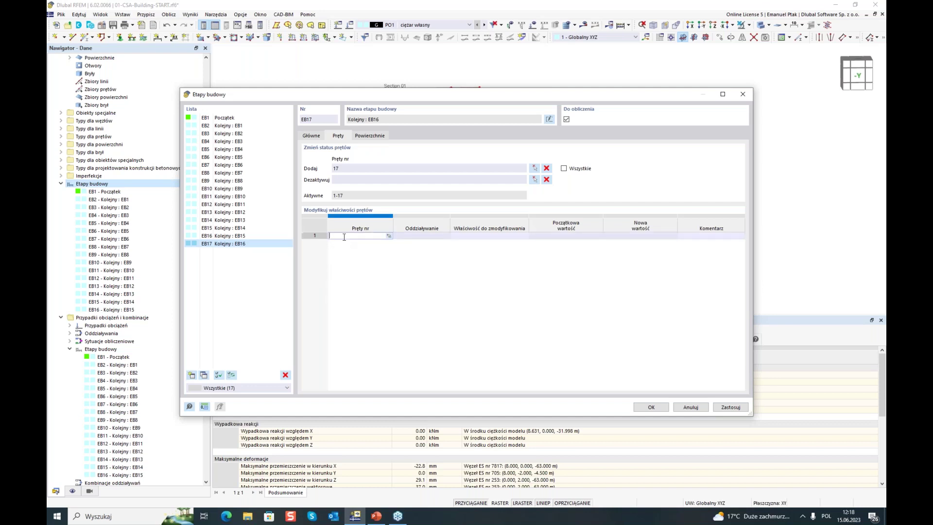
{"action": "left_click", "coordinate": [389, 236]}
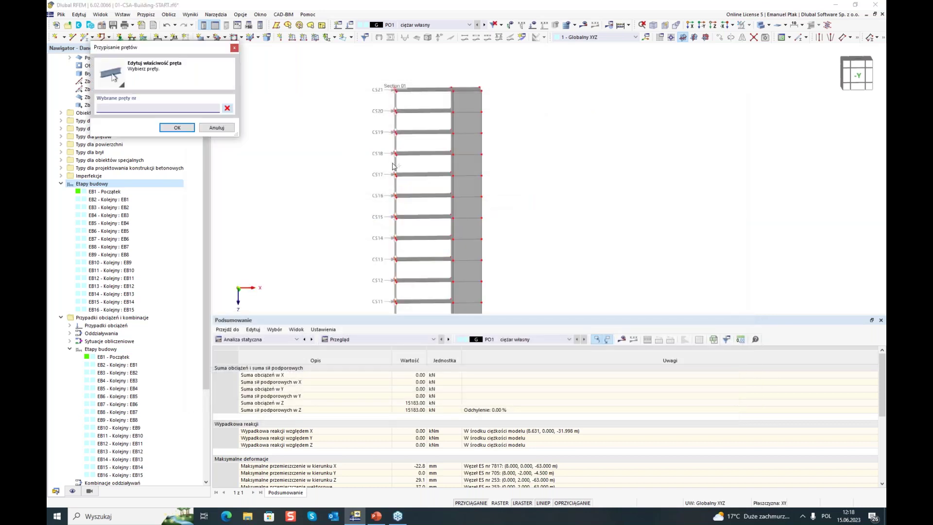
{"action": "left_click", "coordinate": [395, 184]}
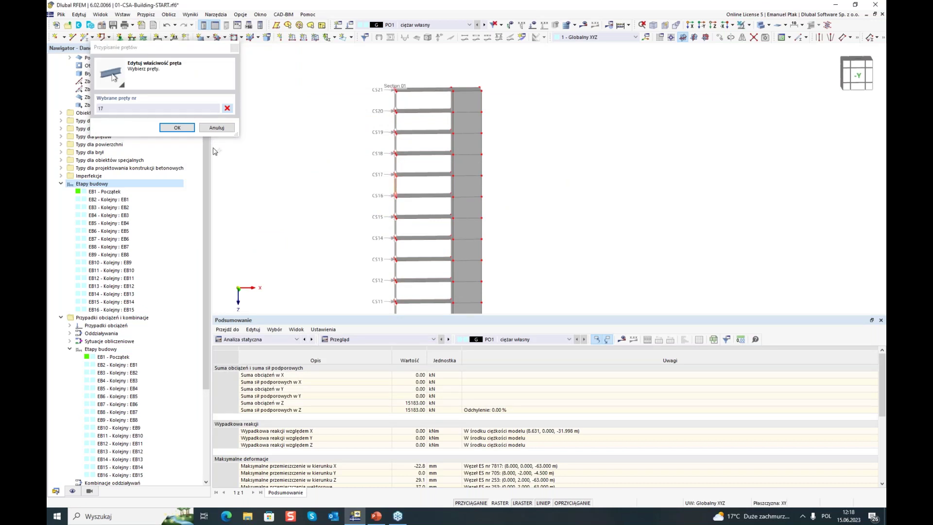
{"action": "left_click", "coordinate": [176, 127]}
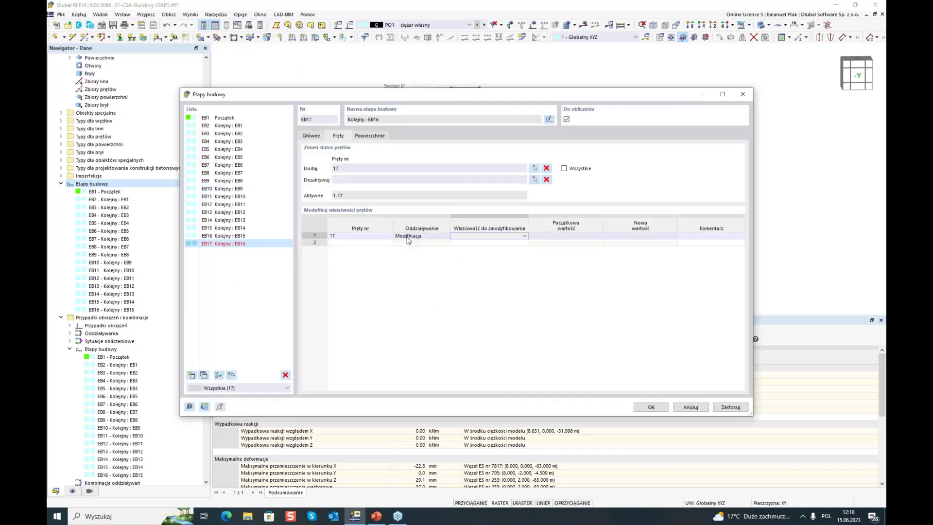
Try the member-end hinge (Przegub na końcu pręta) as the property to modify, check the new-value options, and delete the modification row.
{"action": "left_click", "coordinate": [468, 237]}
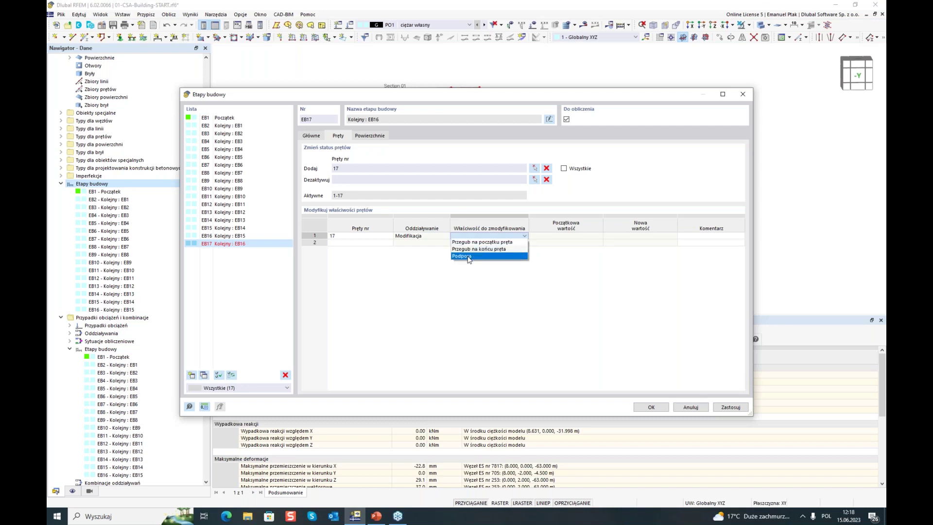
{"action": "left_click", "coordinate": [472, 251]}
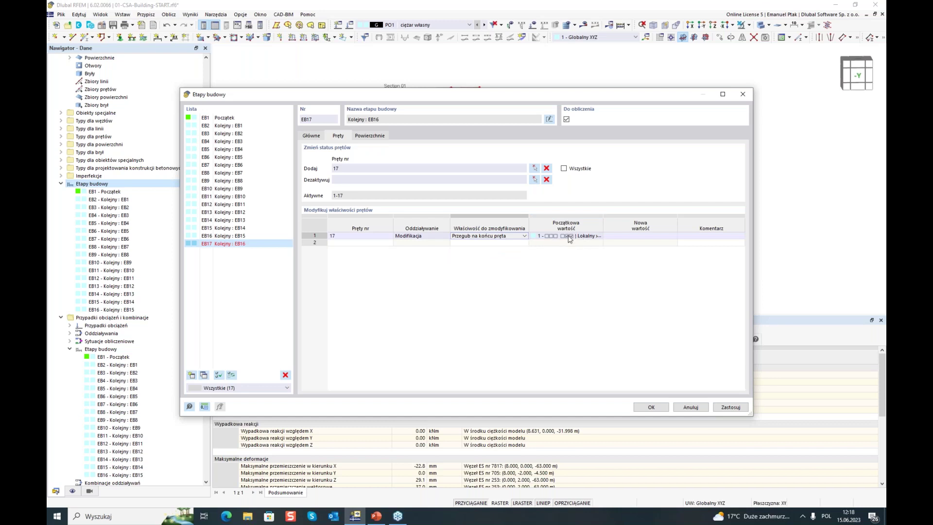
{"action": "left_click", "coordinate": [628, 235]}
{"action": "left_click", "coordinate": [667, 237]}
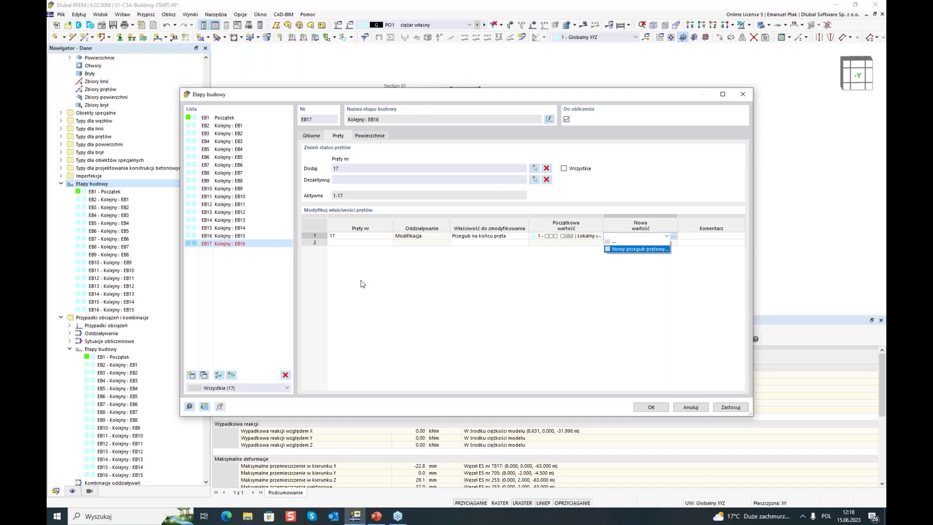
{"action": "key", "text": "Up"}
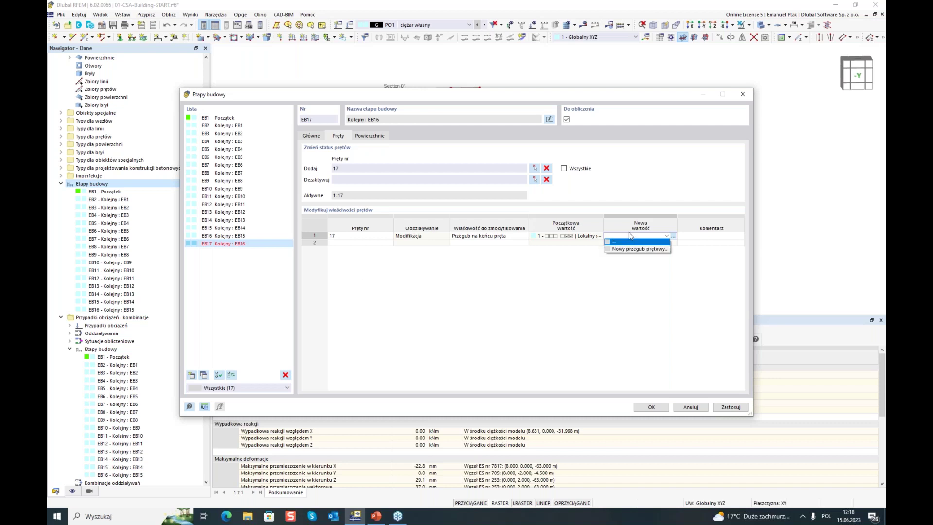
{"action": "right_click", "coordinate": [316, 237]}
{"action": "left_click", "coordinate": [344, 274]}
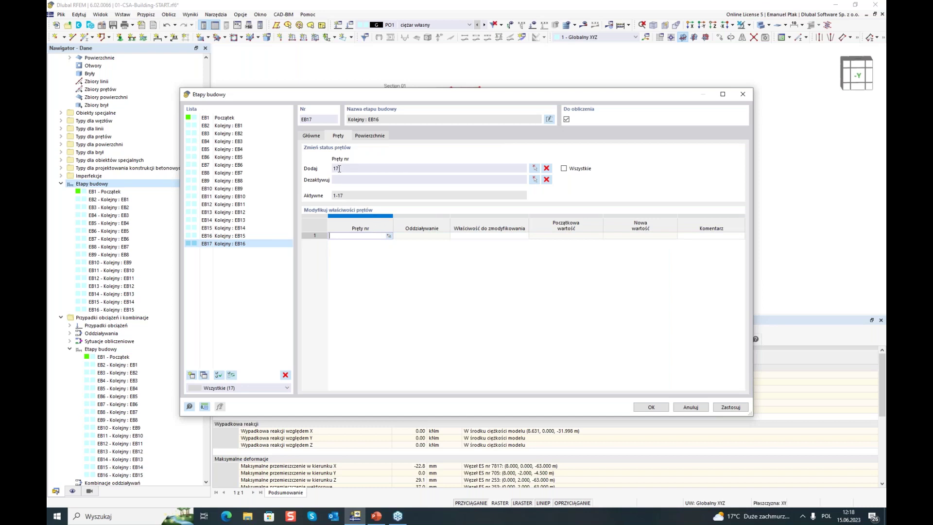
Add surfaces 97-102, the slab and walls of the CS17 storey, to construction stage EB17.
{"action": "left_click", "coordinate": [377, 136]}
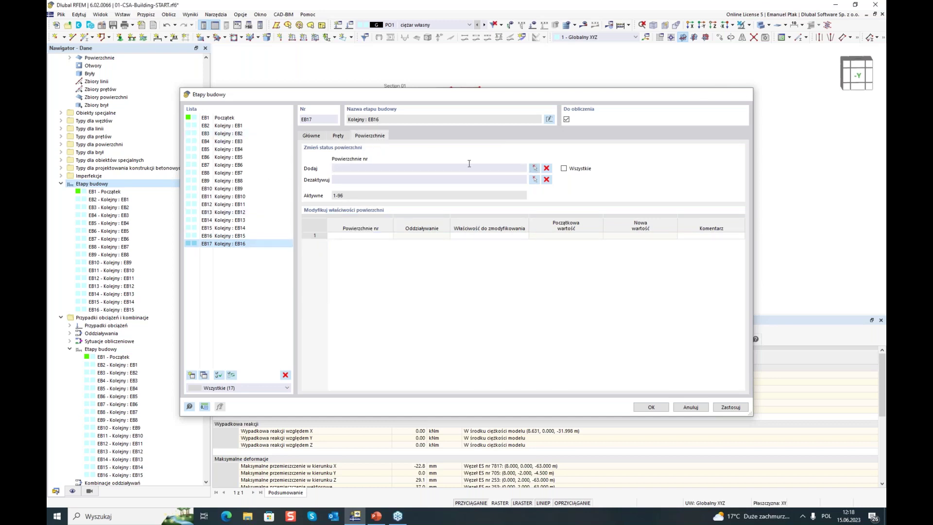
{"action": "left_click", "coordinate": [534, 168]}
{"action": "left_click", "coordinate": [422, 174]}
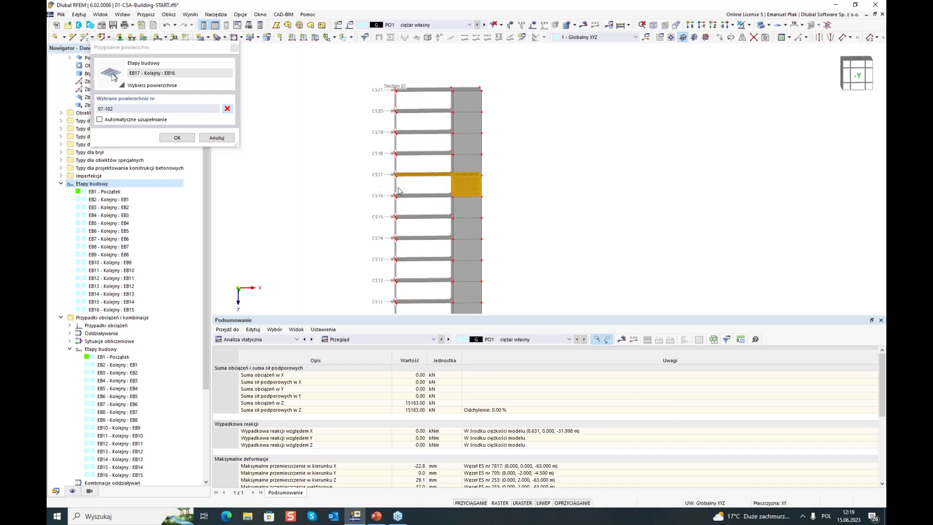
{"action": "left_click", "coordinate": [182, 139]}
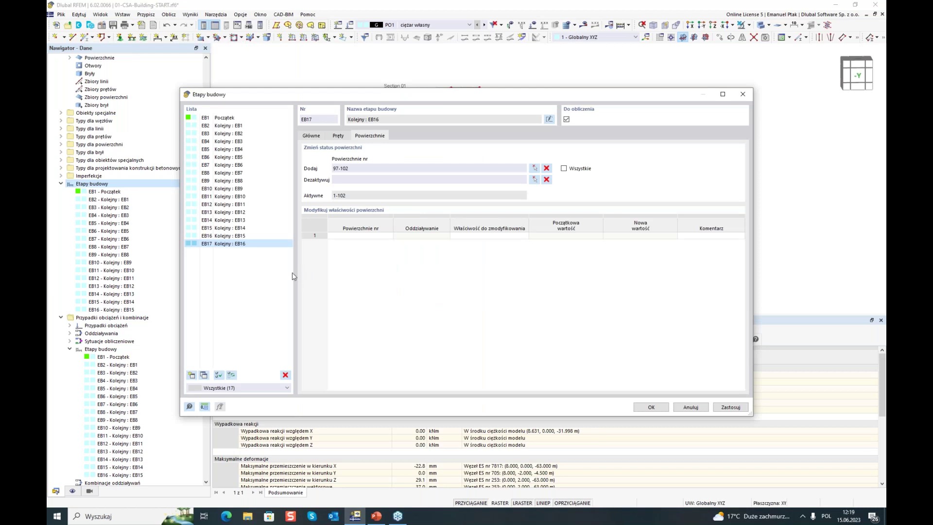
Create four more construction stages, EB18 to EB21, each continuing from the previous one.
{"action": "left_click", "coordinate": [191, 375]}
{"action": "left_click", "coordinate": [192, 375]}
{"action": "left_click", "coordinate": [192, 375]}
{"action": "left_click", "coordinate": [192, 375]}
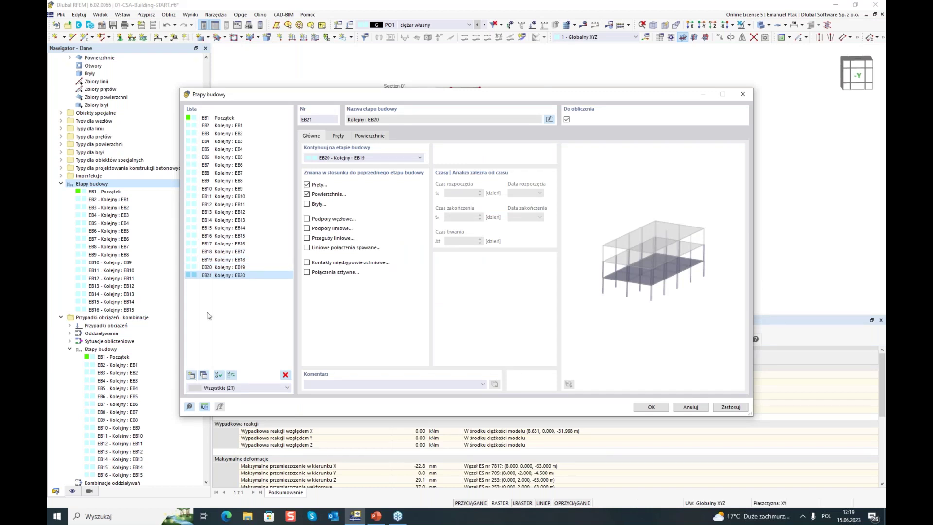
Add member 18, the column segment between CS17 and CS18, to construction stage EB18.
{"action": "left_click", "coordinate": [222, 252]}
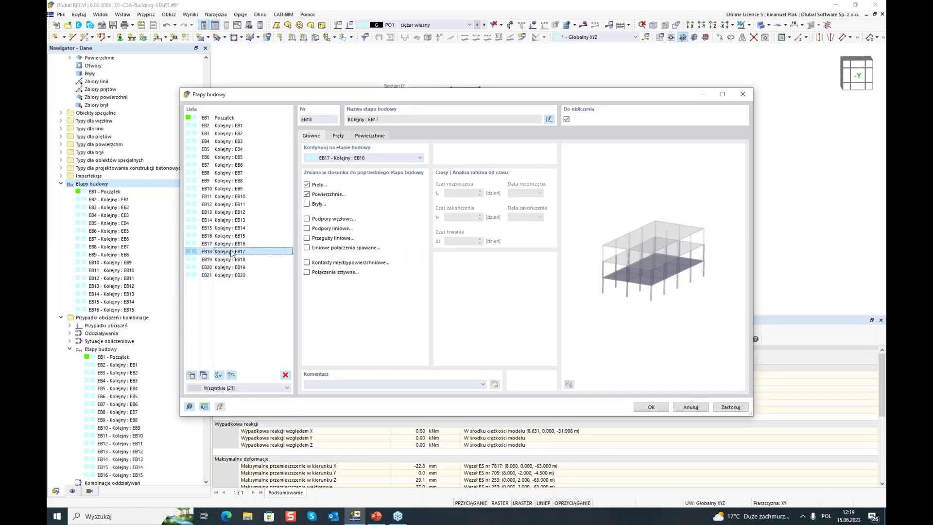
{"action": "left_click", "coordinate": [338, 136]}
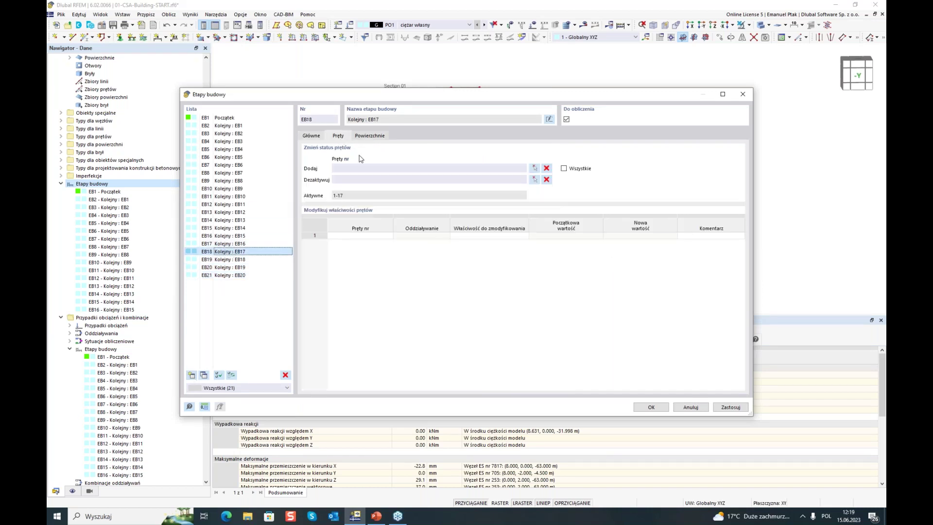
{"action": "left_click", "coordinate": [534, 167]}
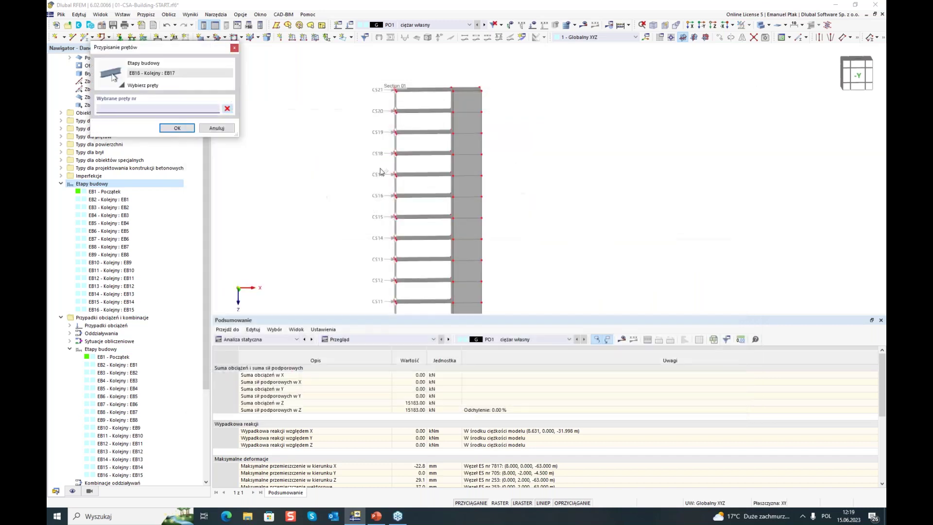
{"action": "left_click", "coordinate": [395, 164]}
{"action": "left_click", "coordinate": [171, 129]}
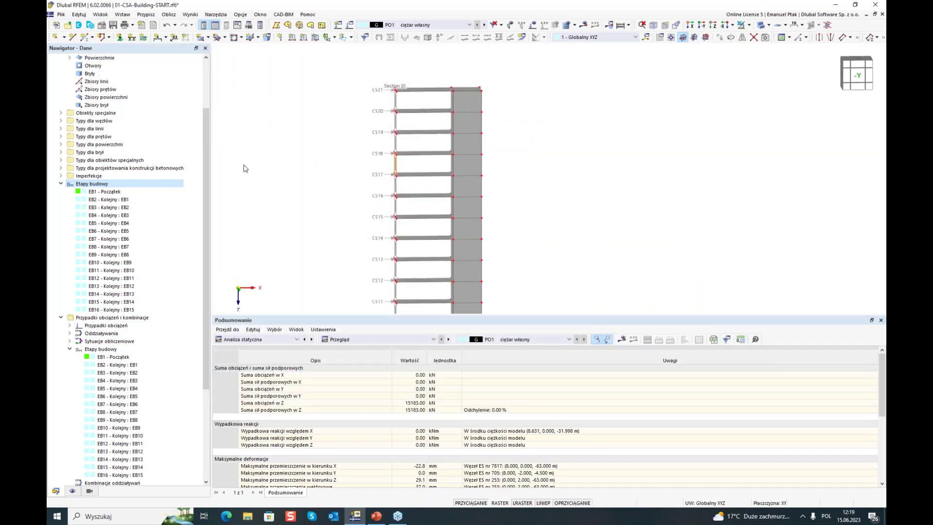
Add surfaces 103-108, the slab and walls of the CS18 storey, to construction stage EB18.
{"action": "left_click", "coordinate": [369, 136]}
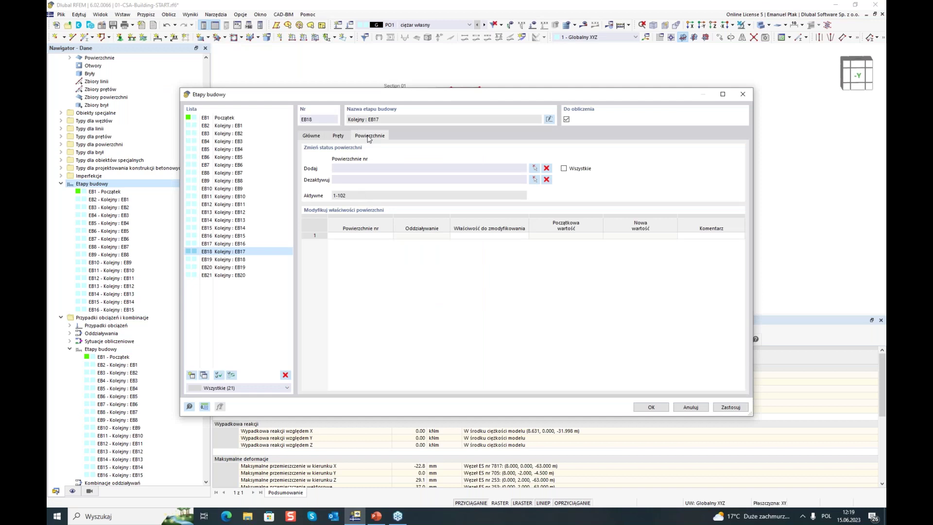
{"action": "left_click", "coordinate": [534, 168]}
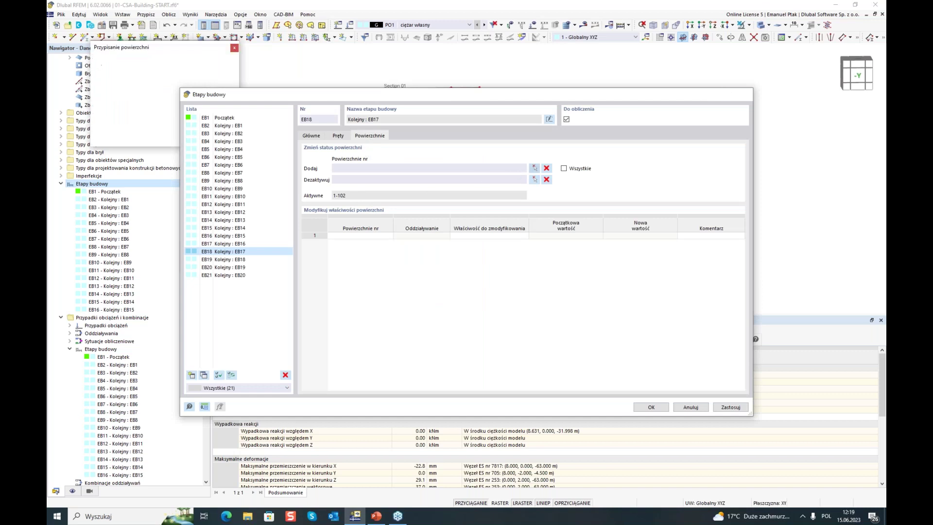
{"action": "left_click_drag", "start_coordinate": [449, 166], "coordinate": [535, 204]}
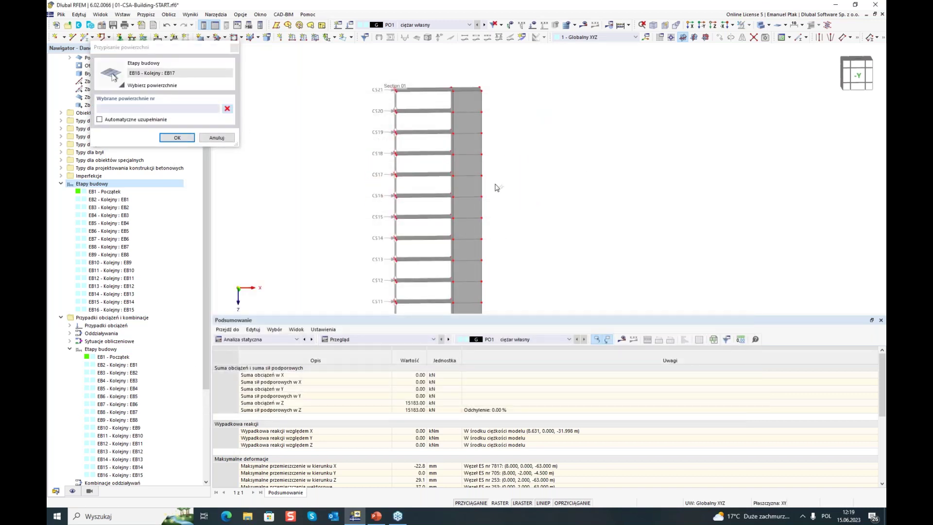
{"action": "left_click_drag", "start_coordinate": [371, 163], "coordinate": [430, 172]}
{"action": "left_click_drag", "start_coordinate": [369, 140], "coordinate": [533, 183]}
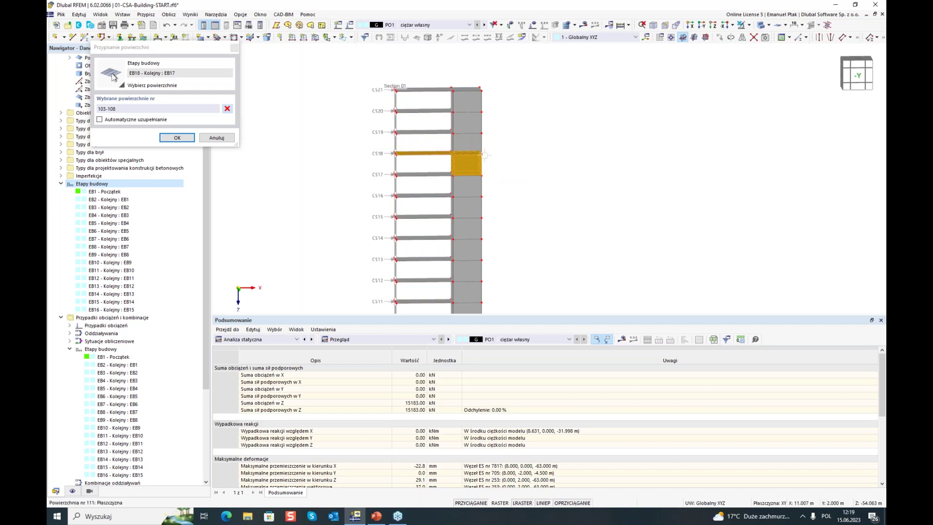
{"action": "left_click", "coordinate": [177, 138]}
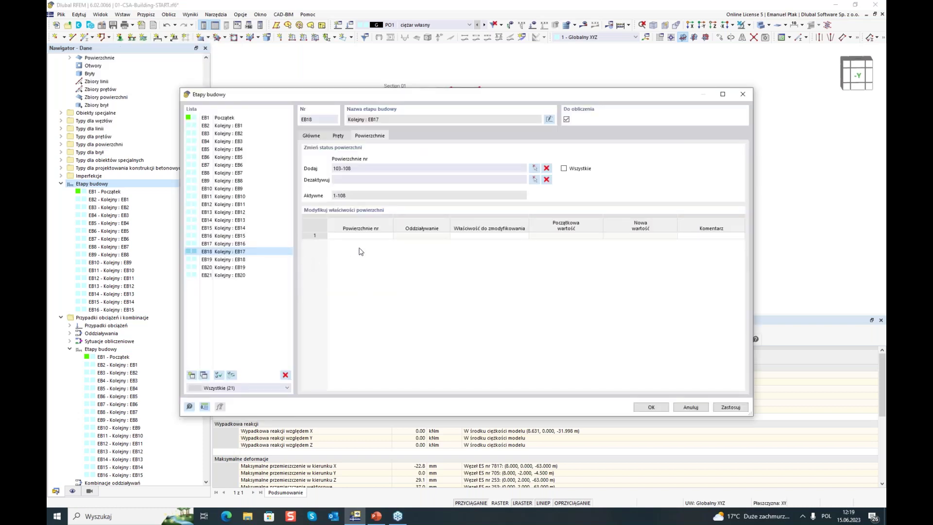
Enter member 19 as the added member in construction stage EB19.
{"action": "left_click", "coordinate": [221, 260]}
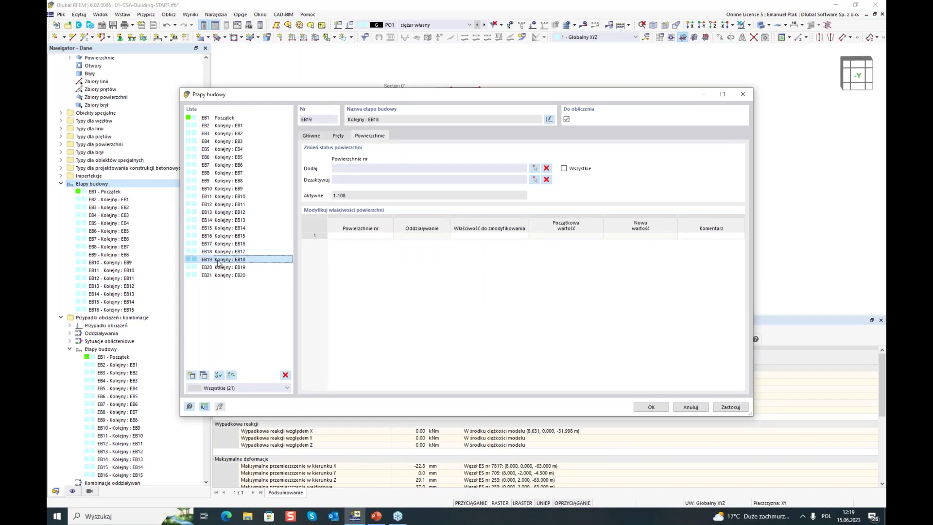
{"action": "left_click", "coordinate": [350, 167]}
{"action": "left_click", "coordinate": [338, 136]}
{"action": "left_click", "coordinate": [349, 167]}
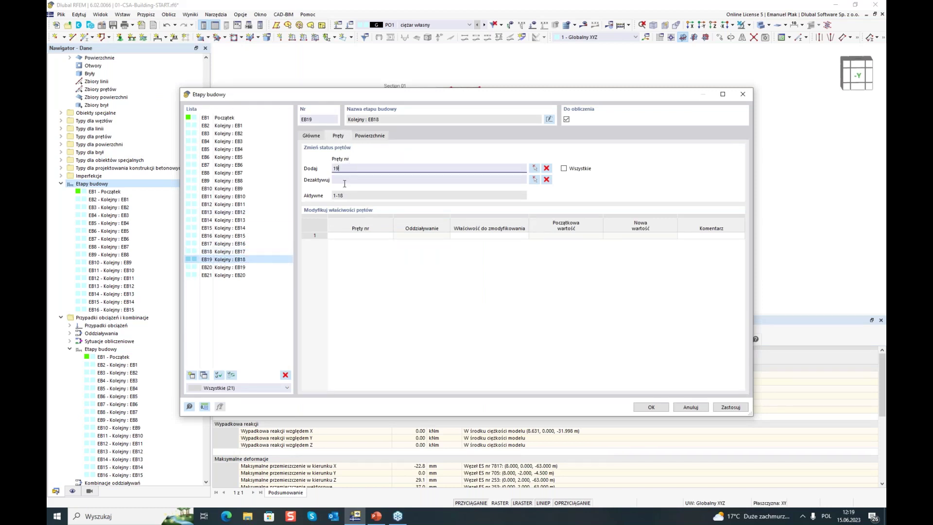
Enter member 20 as the added member in stage EB20 and member 21 in stage EB21.
{"action": "left_click", "coordinate": [218, 267]}
{"action": "left_click", "coordinate": [355, 167]}
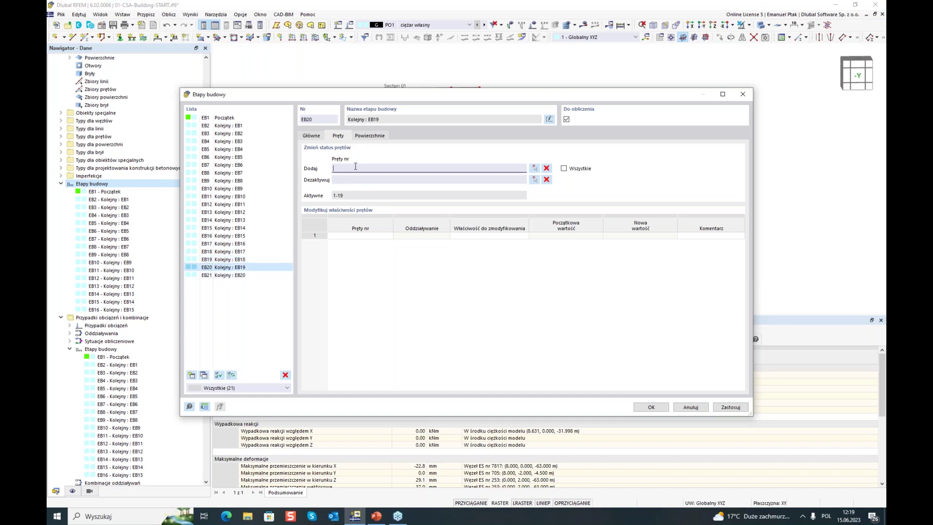
{"action": "left_click", "coordinate": [228, 275]}
{"action": "left_click", "coordinate": [341, 171]}
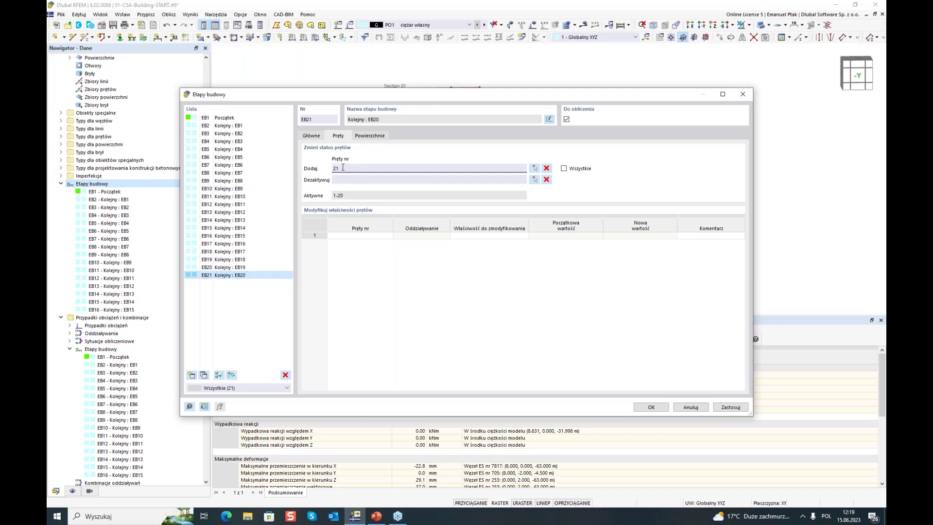
Add surfaces 109-114, the slab and walls of the CS19 storey, to construction stage EB19.
{"action": "left_click", "coordinate": [227, 259]}
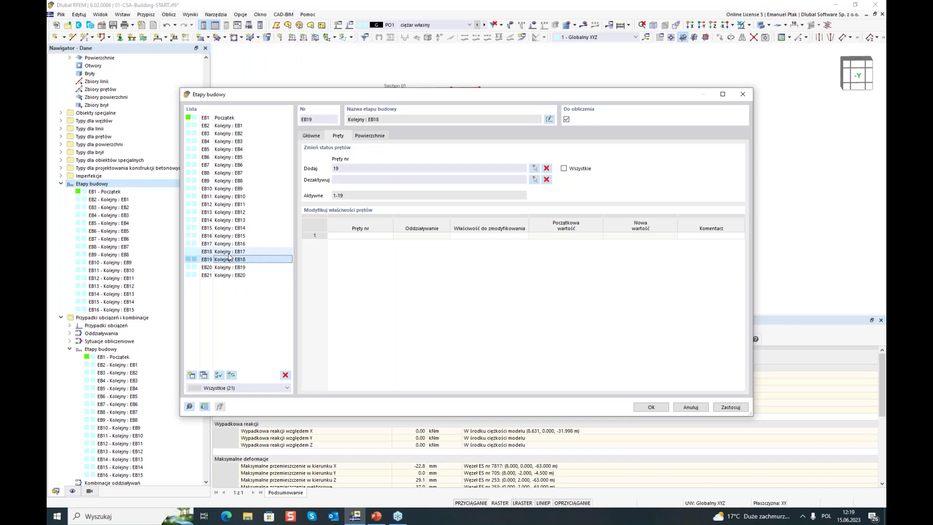
{"action": "left_click", "coordinate": [369, 136]}
{"action": "left_click", "coordinate": [534, 168]}
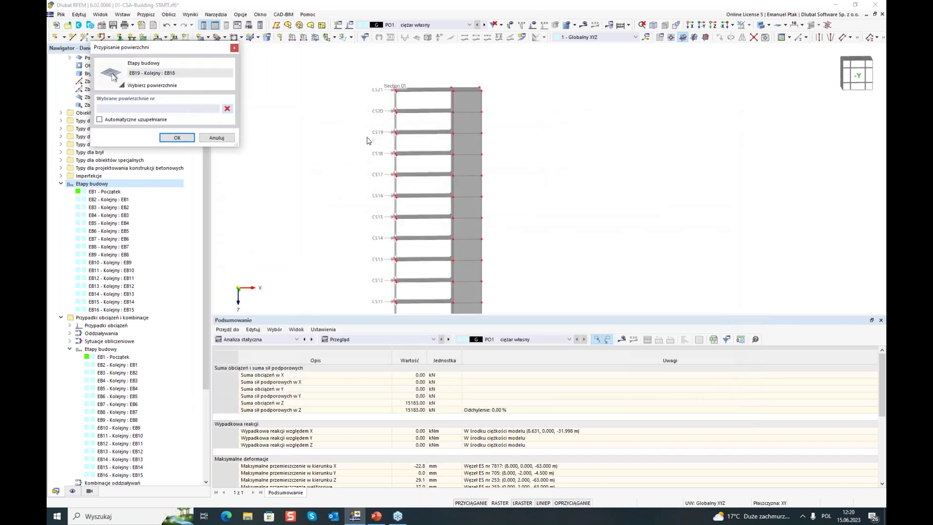
{"action": "left_click_drag", "start_coordinate": [368, 141], "coordinate": [451, 157]}
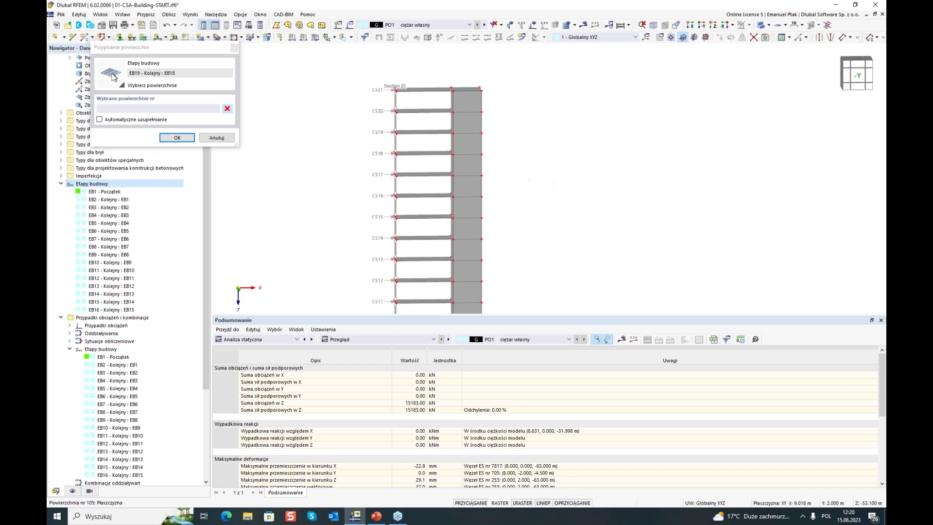
{"action": "left_click_drag", "start_coordinate": [367, 119], "coordinate": [572, 181]}
{"action": "left_click", "coordinate": [177, 137]}
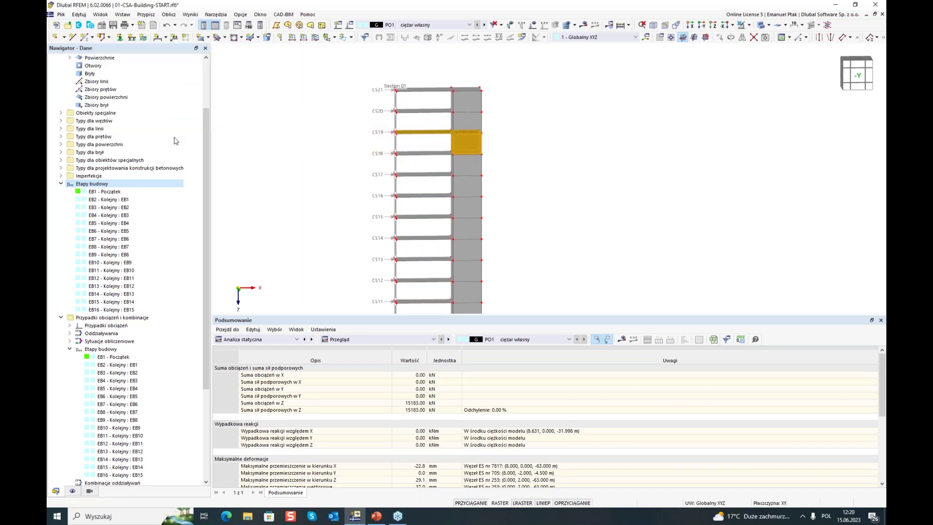
Add the slab and wall surfaces of the CS20 storey to construction stage EB20.
{"action": "left_click", "coordinate": [228, 267]}
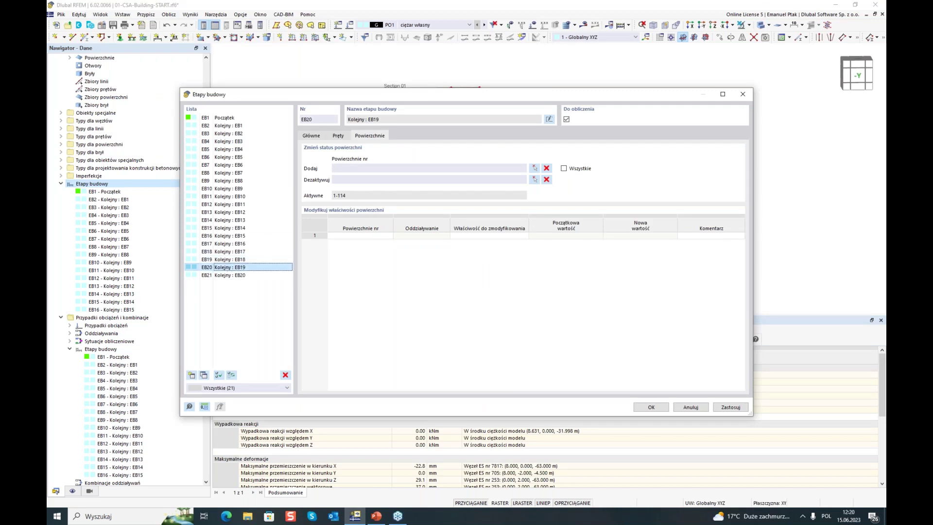
{"action": "left_click", "coordinate": [534, 168]}
{"action": "scroll", "coordinate": [393, 130], "scroll_direction": "down", "scroll_amount": 1}
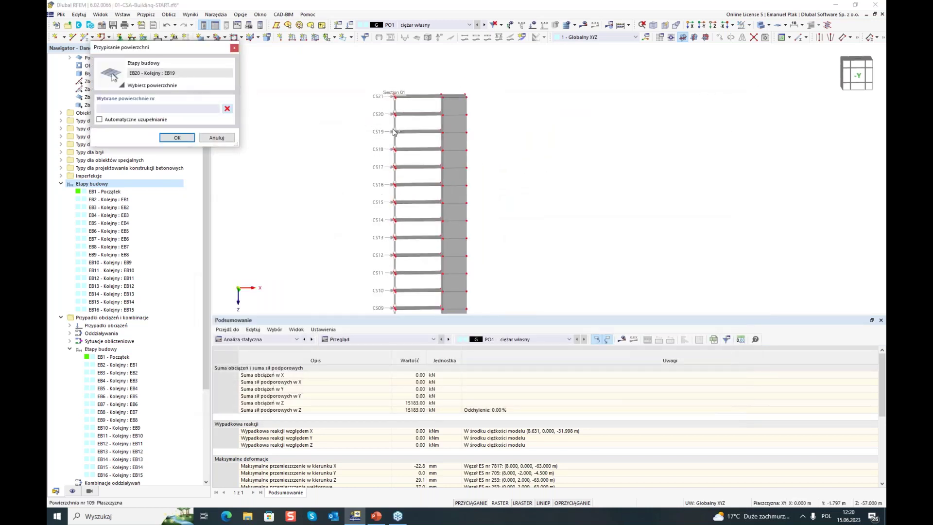
{"action": "left_click_drag", "start_coordinate": [363, 117], "coordinate": [411, 130]}
{"action": "left_click_drag", "start_coordinate": [373, 103], "coordinate": [442, 118]}
{"action": "left_click", "coordinate": [177, 137]}
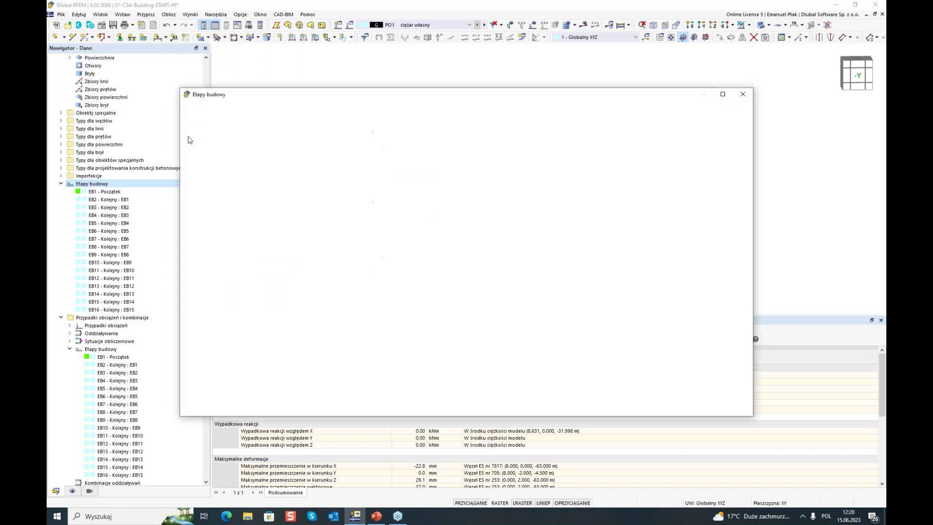
Add surfaces 121-126, the slab and walls of the CS21 storey, to construction stage EB21 and accept the stage definitions.
{"action": "left_click", "coordinate": [241, 275]}
{"action": "left_click", "coordinate": [534, 168]}
{"action": "left_click_drag", "start_coordinate": [454, 96], "coordinate": [453, 96]}
{"action": "left_click", "coordinate": [176, 137]}
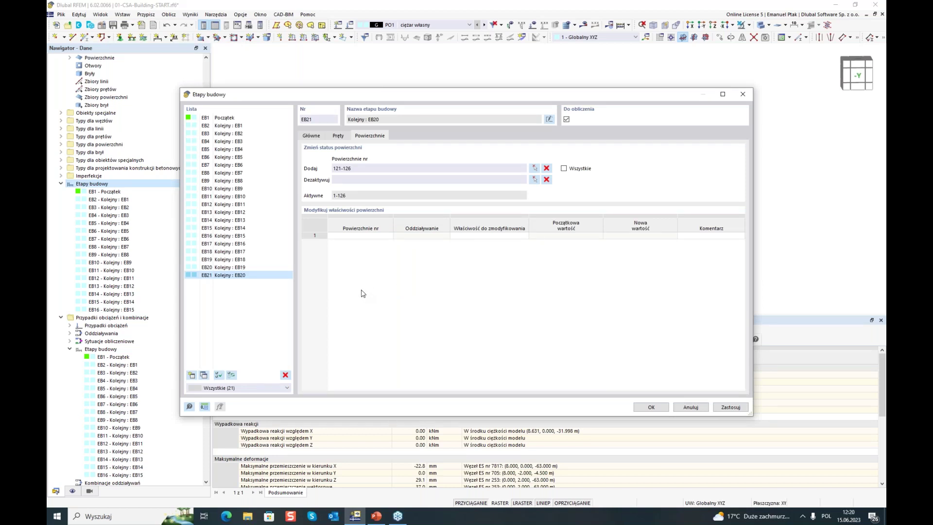
{"action": "left_click", "coordinate": [654, 408]}
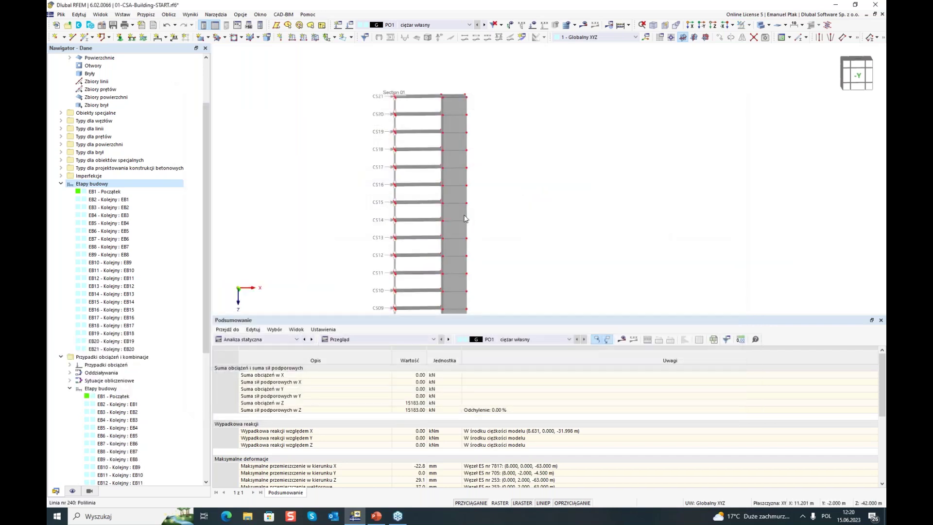
Step through the construction stages from EB1 to EB20 to check how the building grows storey by storey.
{"action": "scroll", "coordinate": [464, 218], "scroll_direction": "down", "scroll_amount": 3}
{"action": "middle_click_drag", "start_coordinate": [510, 229], "coordinate": [522, 226]}
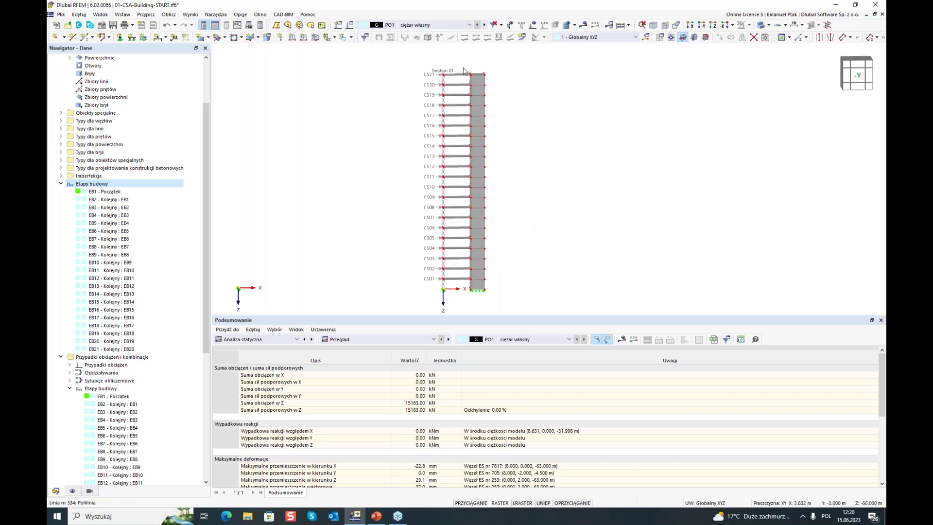
{"action": "left_click", "coordinate": [469, 24]}
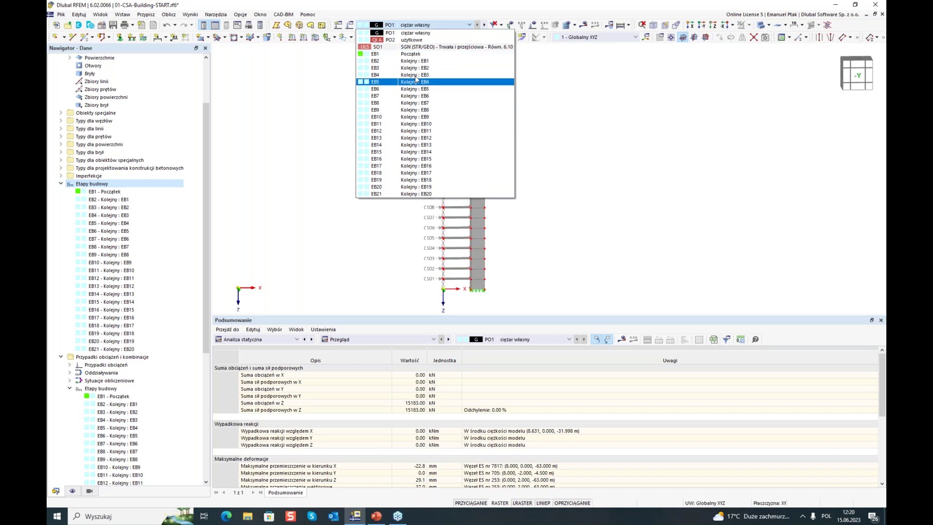
{"action": "left_click", "coordinate": [420, 59]}
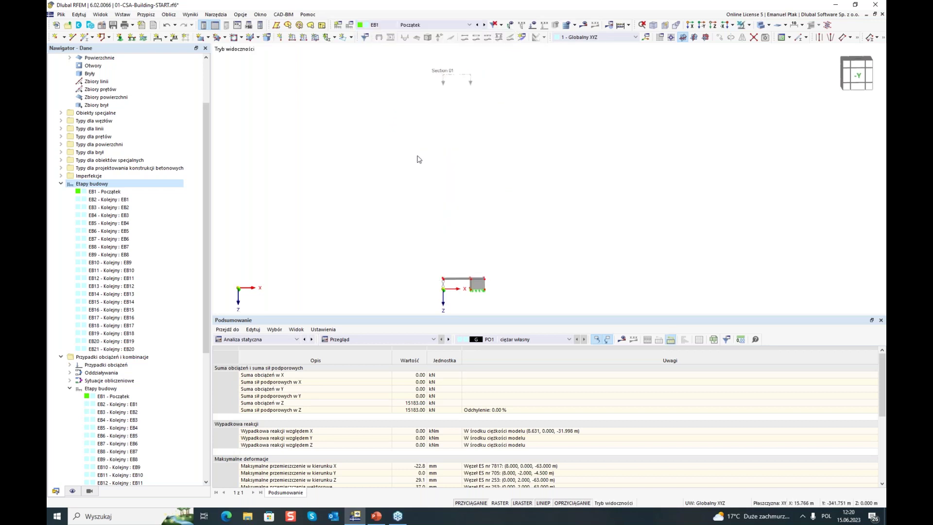
{"action": "left_click", "coordinate": [484, 27]}
{"action": "left_click", "coordinate": [484, 27]}
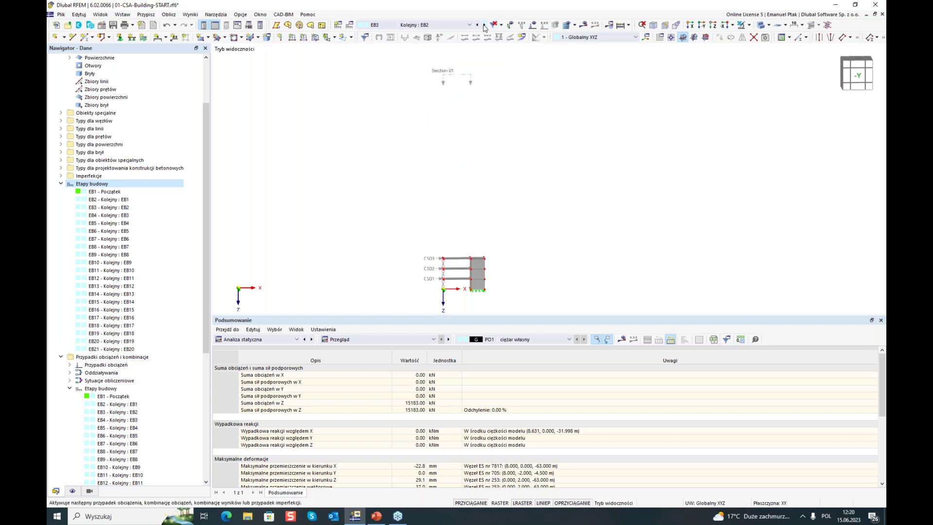
{"action": "left_click", "coordinate": [484, 27]}
{"action": "left_click", "coordinate": [485, 27]}
{"action": "left_click", "coordinate": [484, 27]}
{"action": "left_click", "coordinate": [484, 27]}
{"action": "left_click", "coordinate": [484, 27]}
{"action": "left_click", "coordinate": [484, 27]}
{"action": "left_click", "coordinate": [484, 26]}
{"action": "left_click", "coordinate": [485, 27]}
{"action": "left_click", "coordinate": [484, 27]}
{"action": "left_click", "coordinate": [484, 27]}
{"action": "left_click", "coordinate": [485, 27]}
{"action": "left_click", "coordinate": [484, 27]}
{"action": "left_click", "coordinate": [485, 26]}
{"action": "left_click", "coordinate": [484, 26]}
{"action": "left_click", "coordinate": [484, 27]}
{"action": "left_click", "coordinate": [484, 27]}
{"action": "left_click", "coordinate": [485, 27]}
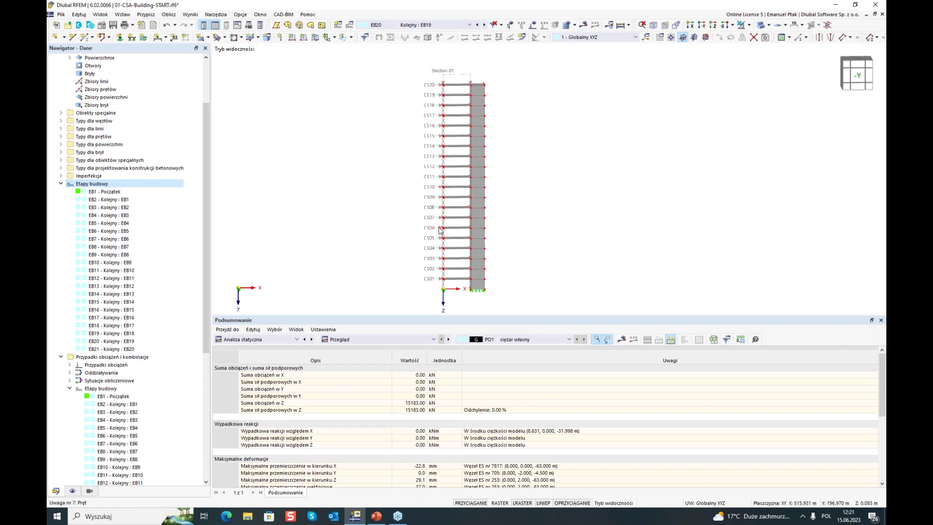
Review the main settings of construction stage EB1 and its nodal and line support assignments.
{"action": "right_click", "coordinate": [108, 194]}
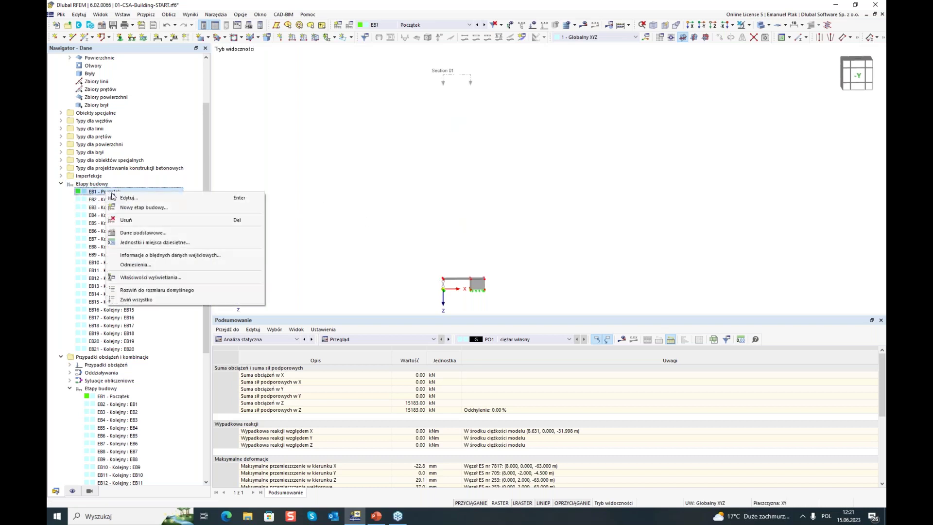
{"action": "left_click", "coordinate": [129, 198]}
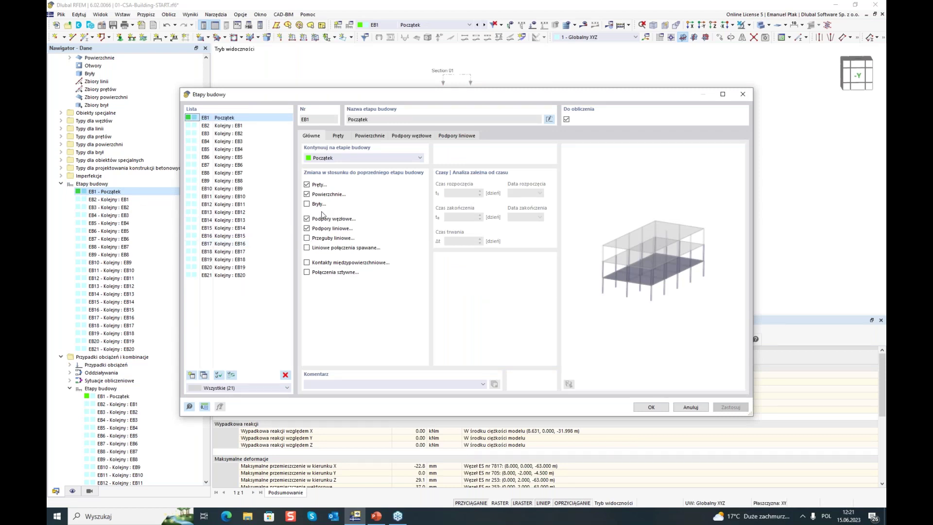
{"action": "left_click_drag", "start_coordinate": [383, 101], "coordinate": [393, 325]}
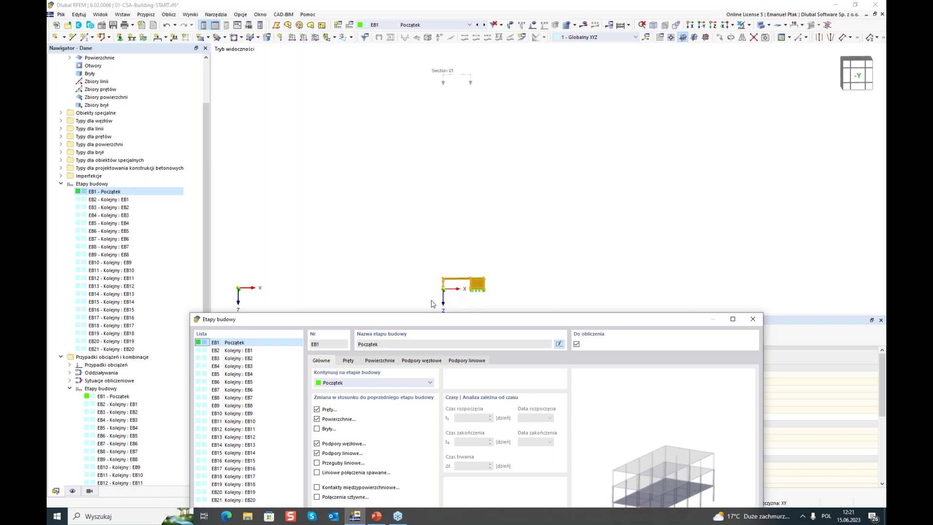
{"action": "left_click_drag", "start_coordinate": [429, 321], "coordinate": [419, 156]}
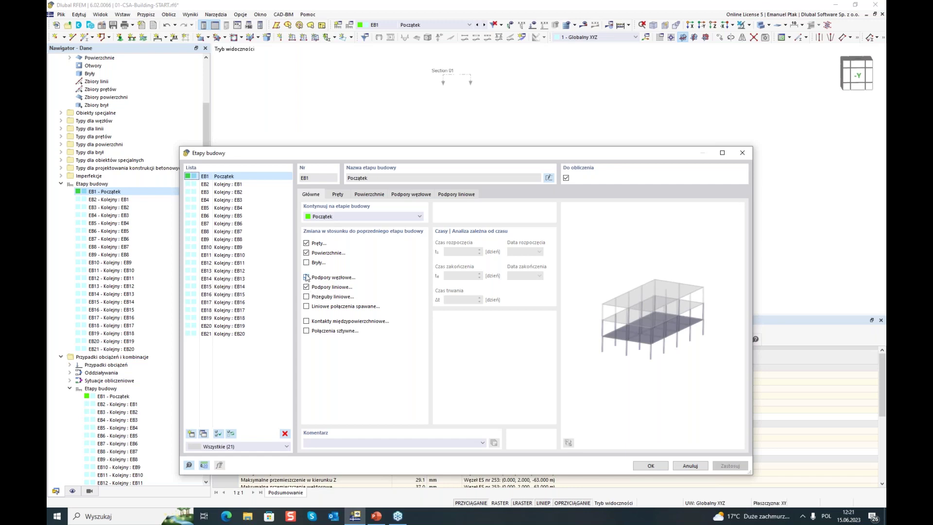
{"action": "left_click", "coordinate": [410, 195]}
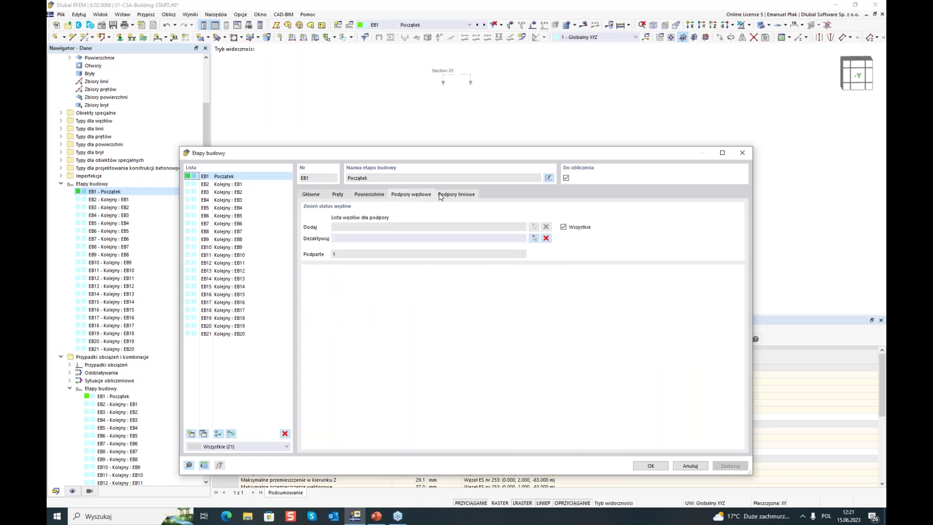
{"action": "left_click", "coordinate": [443, 195]}
{"action": "left_click", "coordinate": [412, 196]}
{"action": "left_click", "coordinate": [444, 194]}
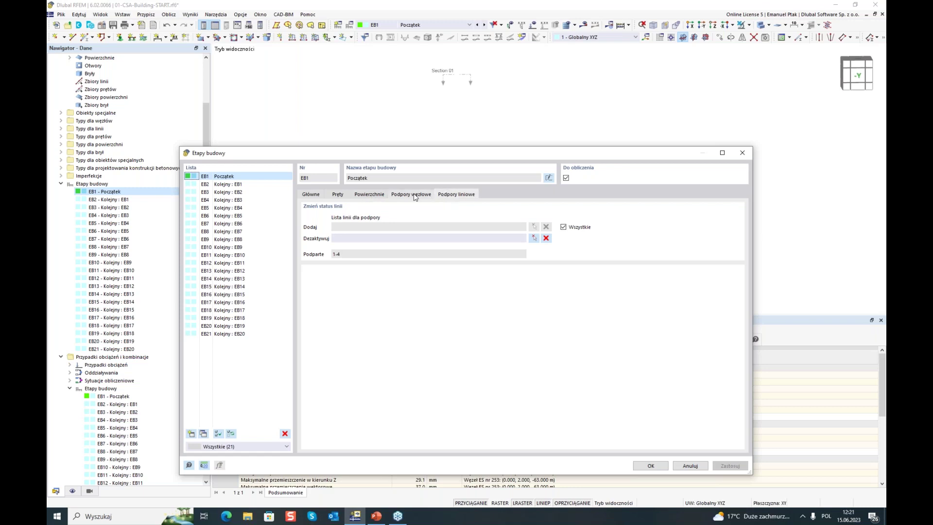
{"action": "left_click", "coordinate": [641, 465]}
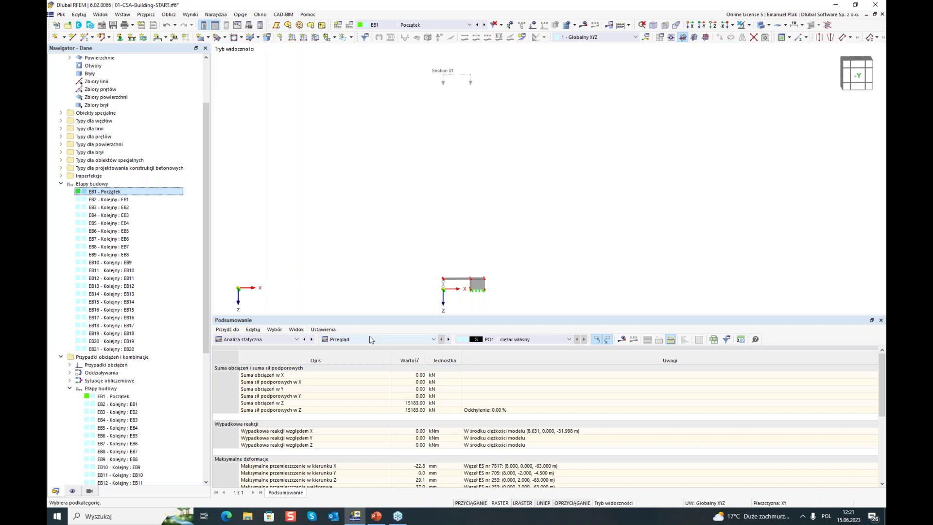
Display the model in the final construction stage EB21 and look through the list of stages.
{"action": "left_click", "coordinate": [469, 25]}
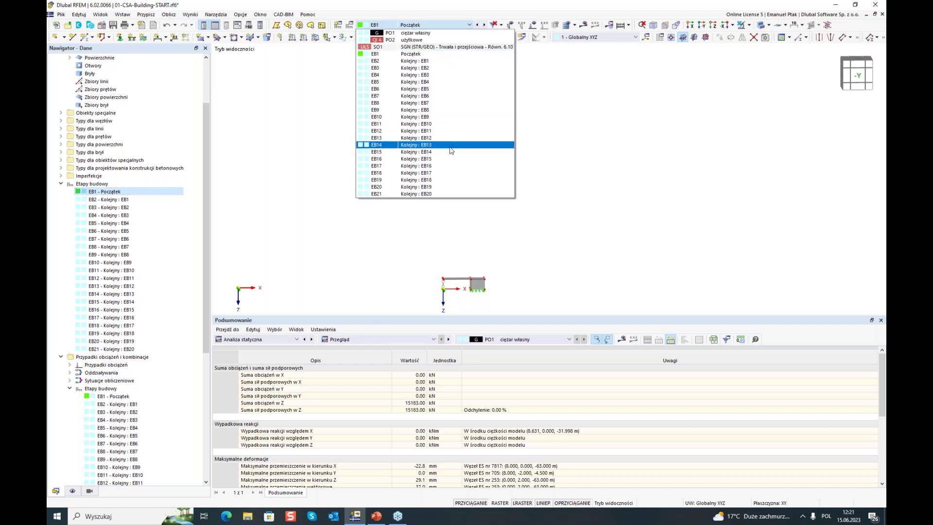
{"action": "left_click", "coordinate": [418, 193]}
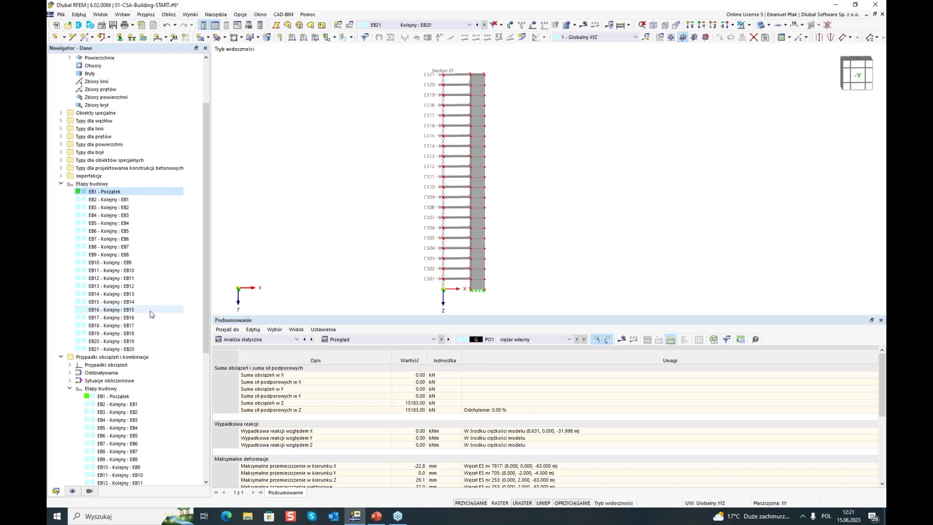
{"action": "scroll", "coordinate": [142, 311], "scroll_direction": "down", "scroll_amount": 3}
{"action": "scroll", "coordinate": [141, 311], "scroll_direction": "down", "scroll_amount": 2}
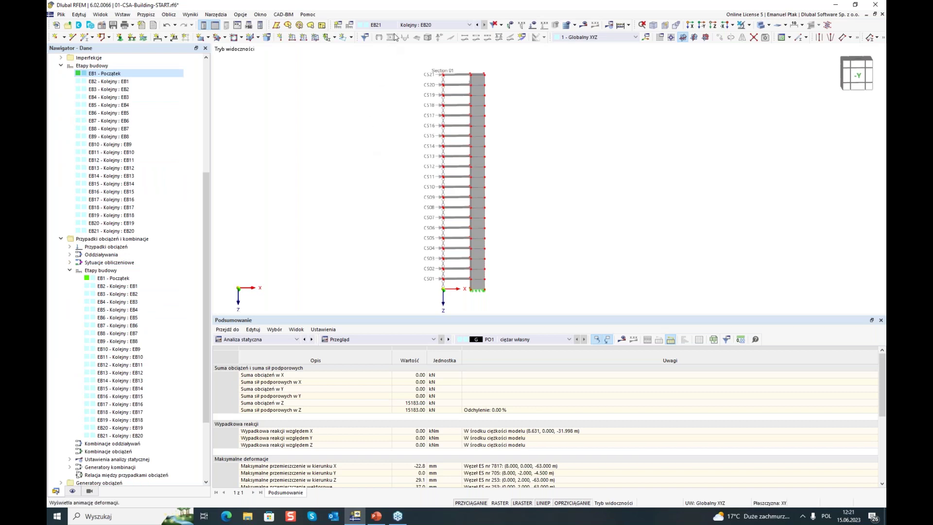
Inspect load cases PO1 (self-weight) and PO2 (użytkowe) on the building with the loads displayed.
{"action": "left_click", "coordinate": [470, 25]}
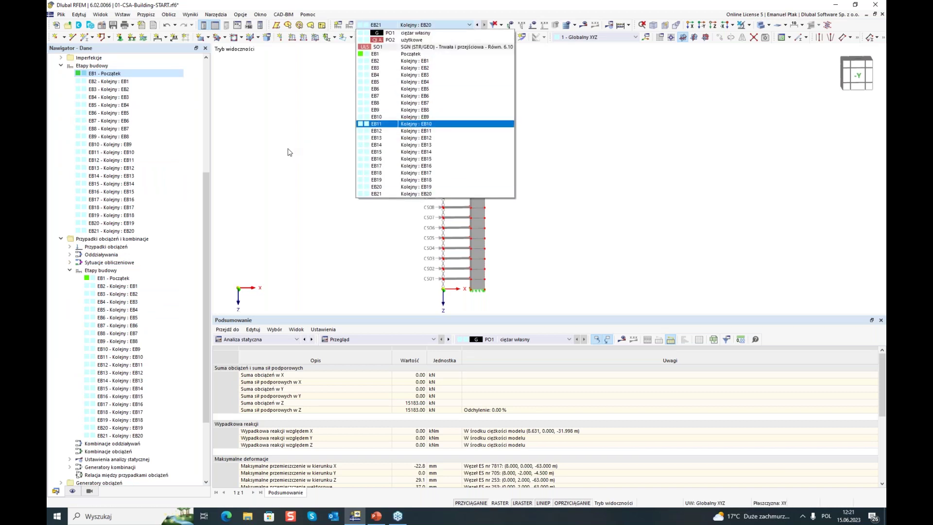
{"action": "left_click", "coordinate": [407, 34]}
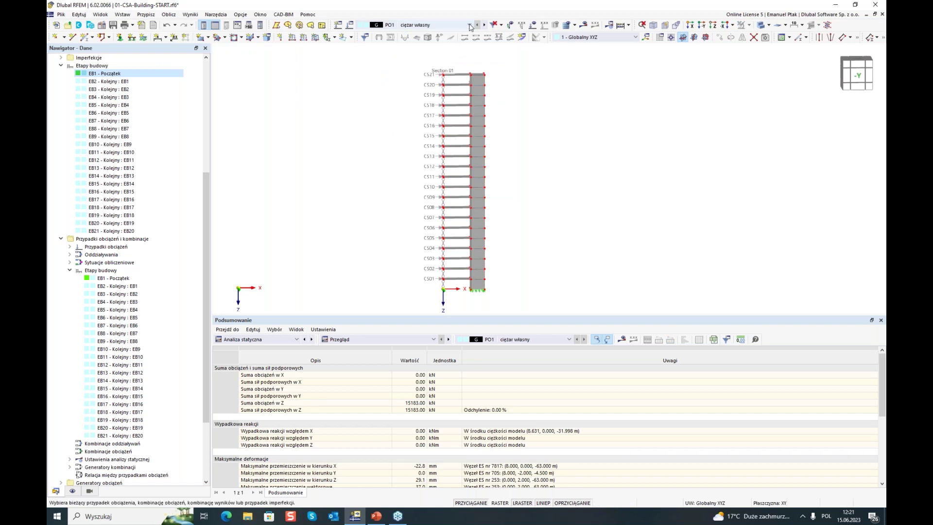
{"action": "left_click", "coordinate": [484, 25]}
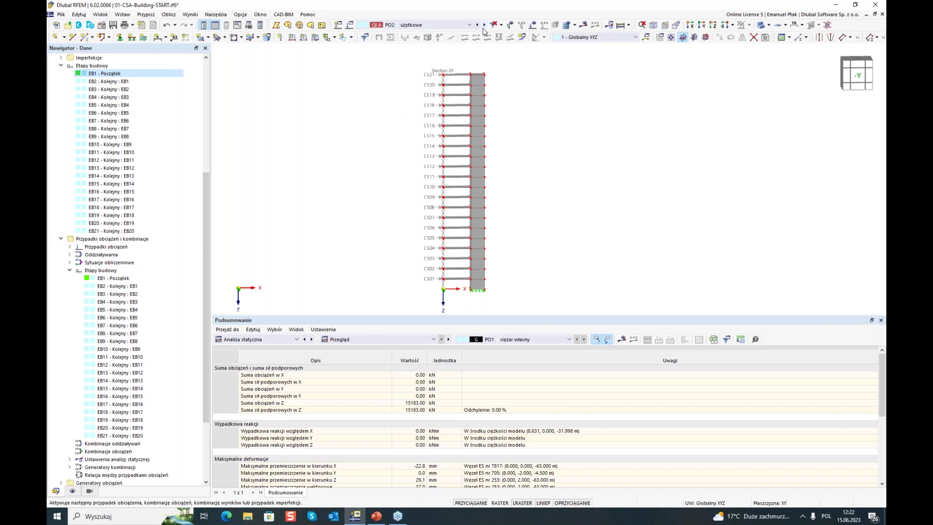
{"action": "left_click", "coordinate": [533, 25]}
{"action": "middle_click_drag", "start_coordinate": [352, 168], "coordinate": [336, 146], "text": "ctrl"}
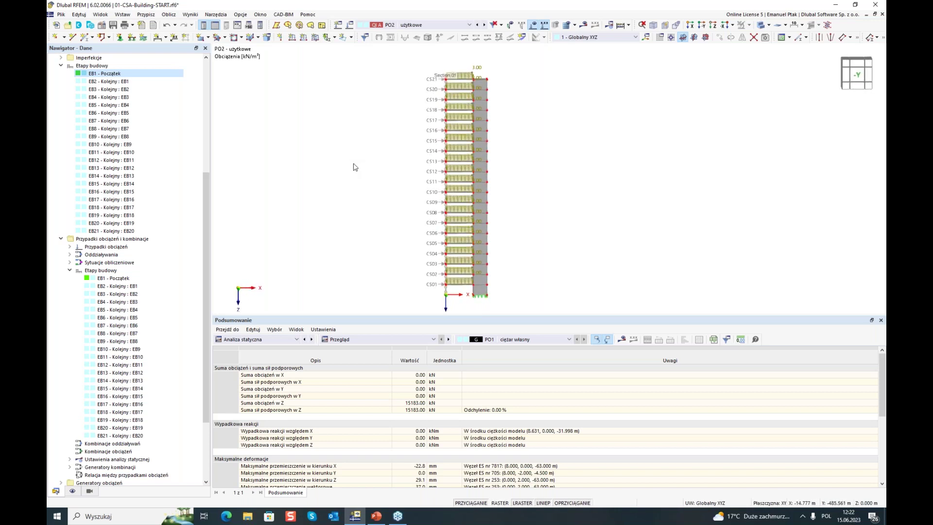
Assign load case PO1 (ciężar własny) to construction stage EB1 in the load cases and combinations settings.
{"action": "right_click", "coordinate": [96, 270]}
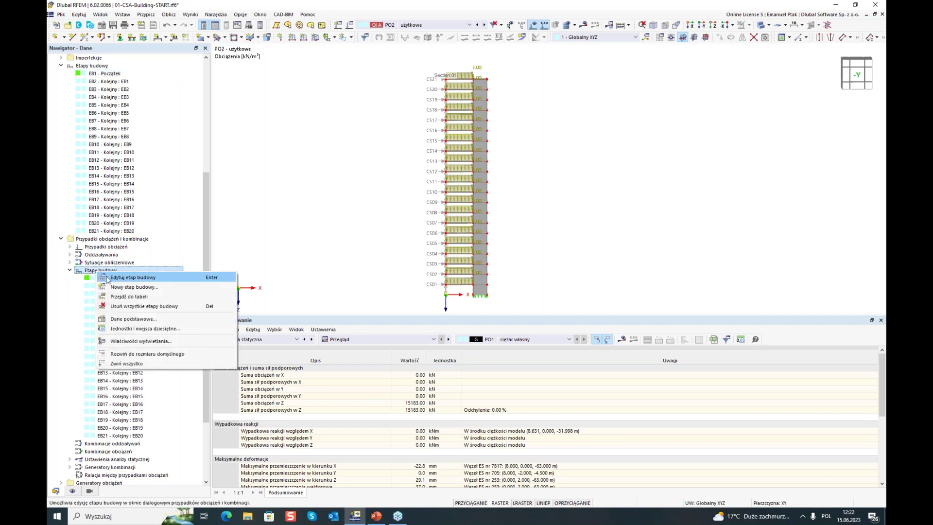
{"action": "left_click", "coordinate": [118, 281]}
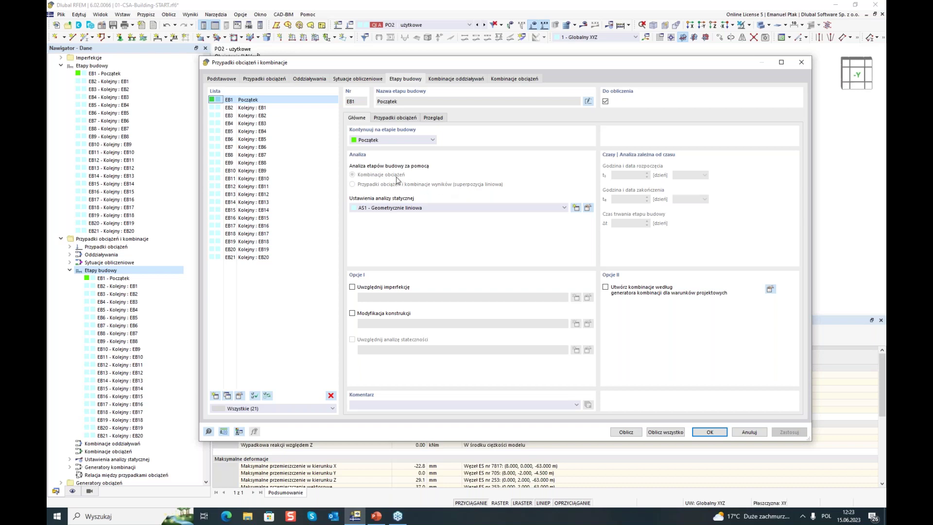
{"action": "left_click_drag", "start_coordinate": [445, 61], "coordinate": [424, 88]}
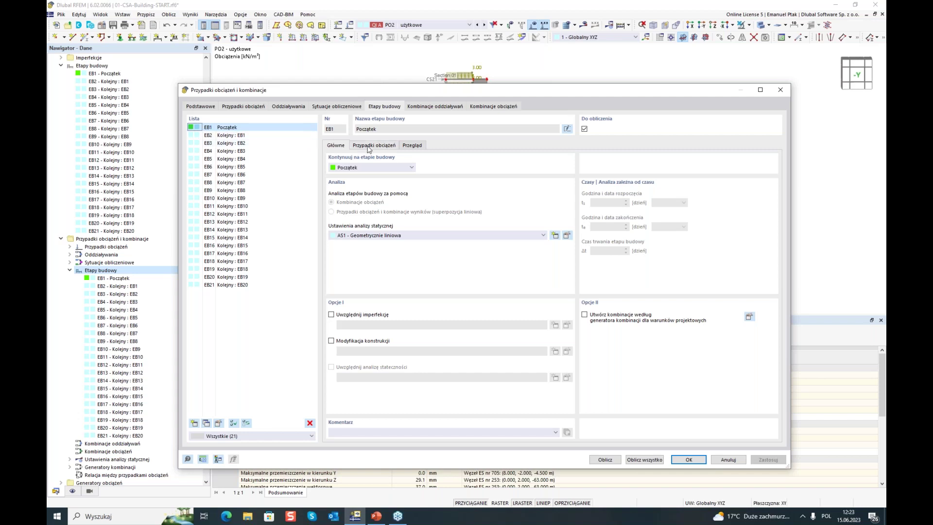
{"action": "left_click", "coordinate": [366, 146]}
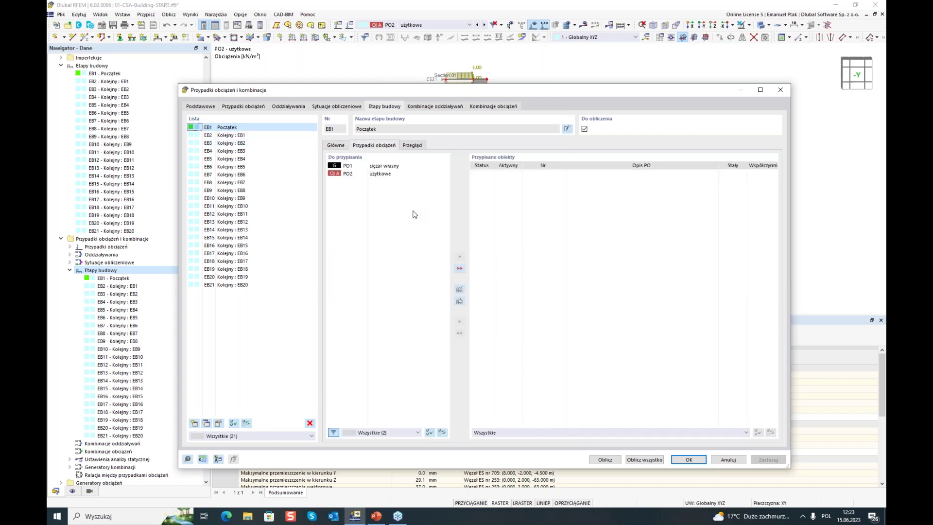
{"action": "left_click", "coordinate": [392, 167]}
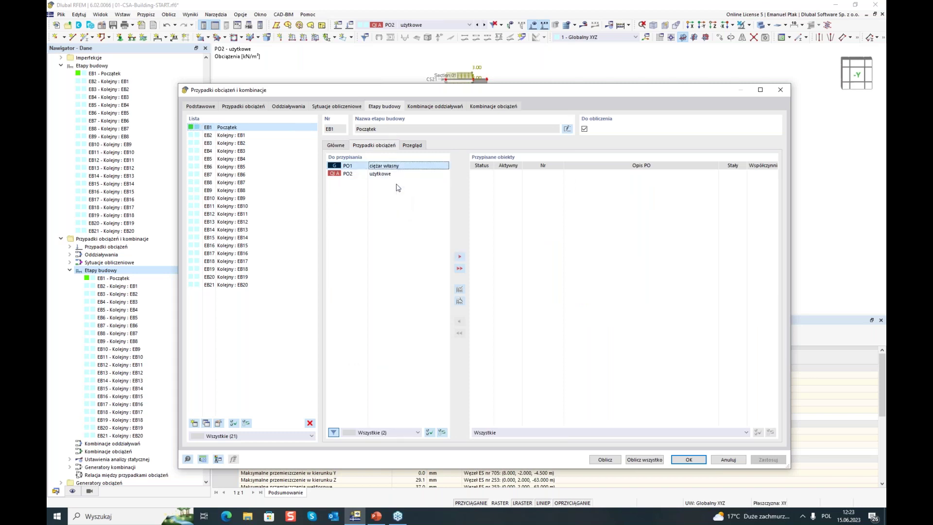
{"action": "left_click", "coordinate": [460, 257]}
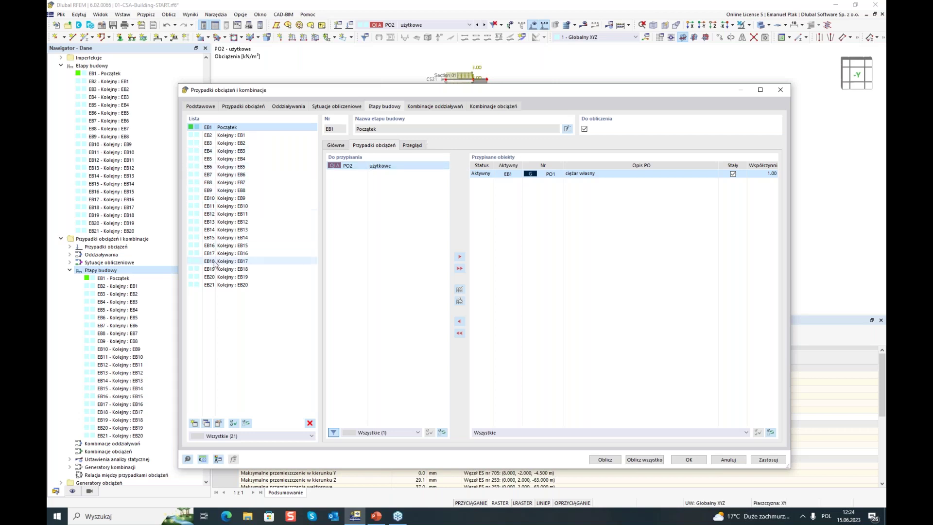
Check which load cases are assigned to construction stages EB2 to EB11.
{"action": "left_click", "coordinate": [218, 135]}
{"action": "left_click", "coordinate": [221, 143]}
{"action": "left_click", "coordinate": [223, 151]}
{"action": "left_click", "coordinate": [224, 158]}
{"action": "left_click", "coordinate": [225, 167]}
{"action": "left_click", "coordinate": [227, 182]}
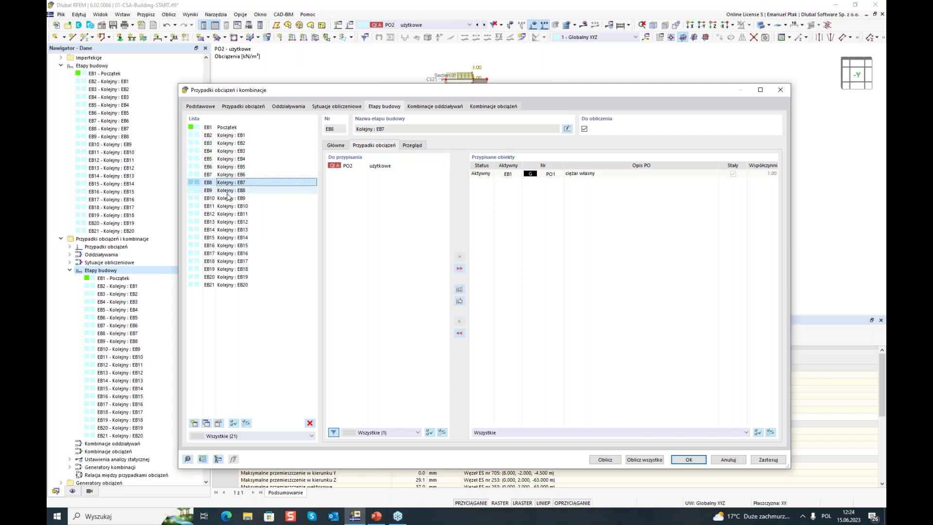
{"action": "left_click", "coordinate": [230, 190]}
{"action": "left_click", "coordinate": [230, 198]}
{"action": "left_click", "coordinate": [232, 206]}
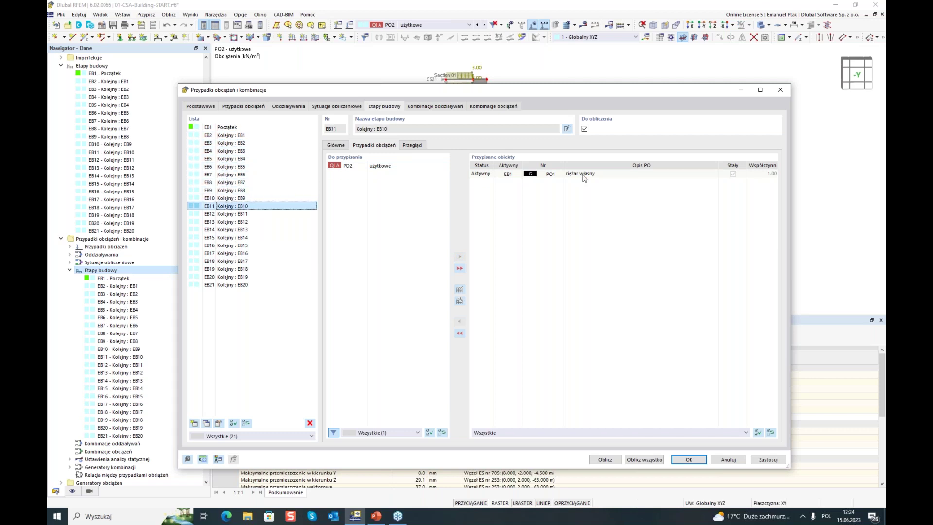
Try making load case PO1 (ciężar własny) non-permanent in stage EB1 and check the load assignments of stages EB2 to EB9.
{"action": "left_click", "coordinate": [238, 127]}
{"action": "left_click", "coordinate": [730, 175]}
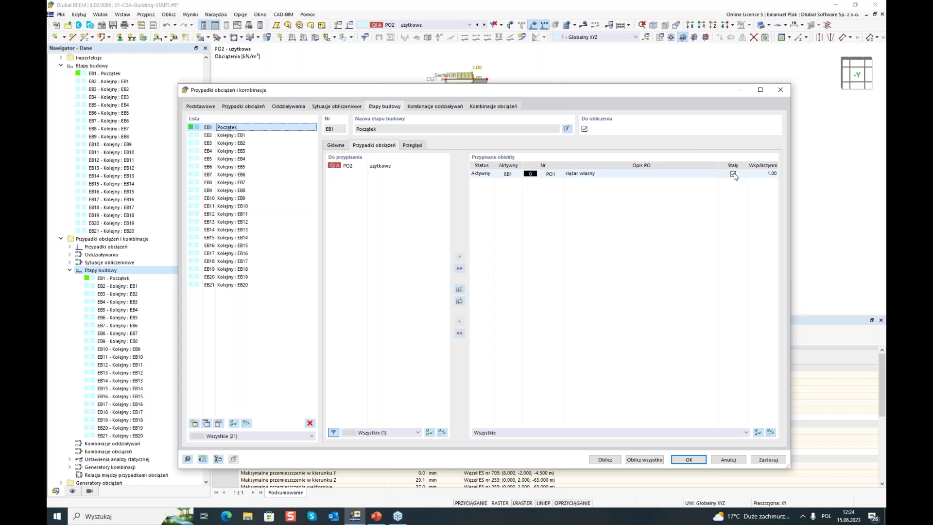
{"action": "left_click", "coordinate": [217, 135]}
{"action": "left_click", "coordinate": [219, 144]}
{"action": "left_click", "coordinate": [221, 151]}
{"action": "left_click", "coordinate": [223, 158]}
{"action": "left_click", "coordinate": [226, 166]}
{"action": "left_click", "coordinate": [228, 175]}
{"action": "left_click", "coordinate": [229, 182]}
{"action": "left_click", "coordinate": [231, 189]}
Restore the permanent setting (Stały) of load case PO1 in construction stage EB1.
{"action": "left_click", "coordinate": [495, 433]}
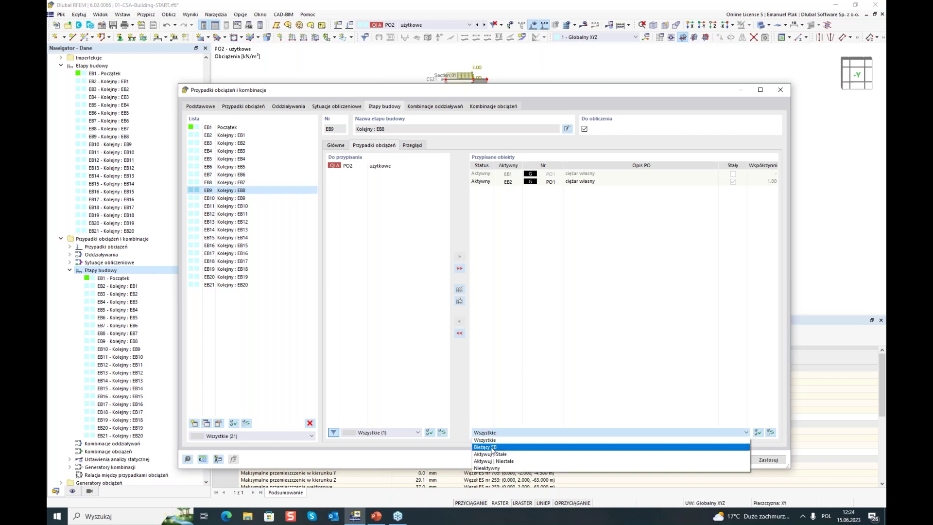
{"action": "left_click", "coordinate": [210, 136]}
{"action": "left_click", "coordinate": [209, 128]}
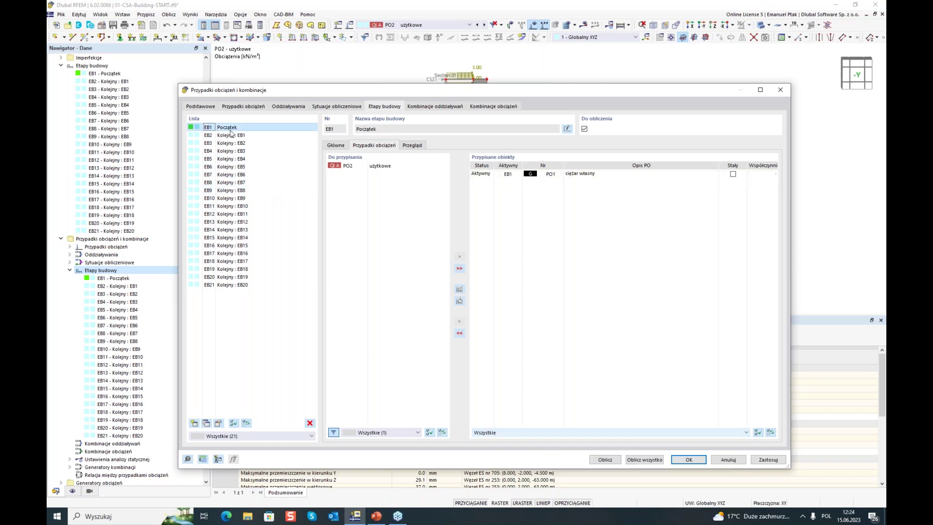
{"action": "left_click", "coordinate": [733, 173]}
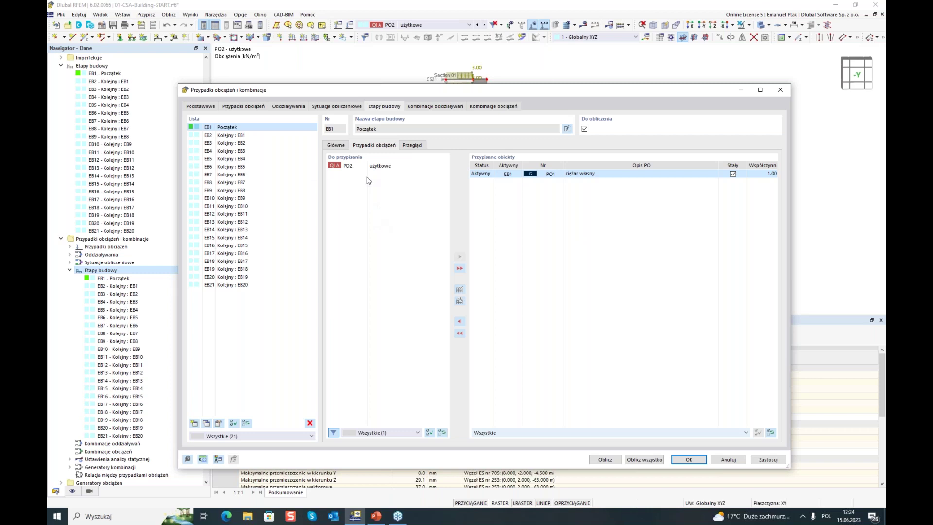
Assign load case PO2 (użytkowe) to the final construction stage EB21.
{"action": "left_click", "coordinate": [226, 286]}
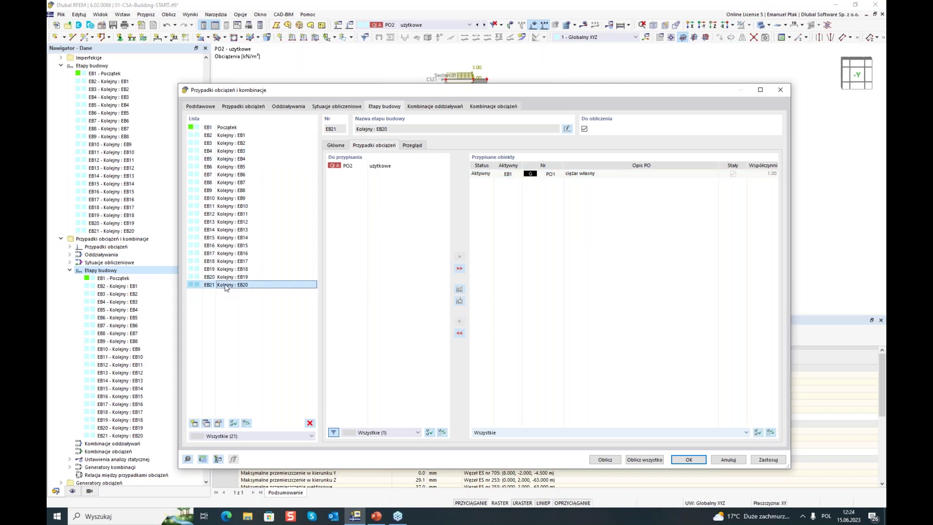
{"action": "left_click", "coordinate": [366, 168]}
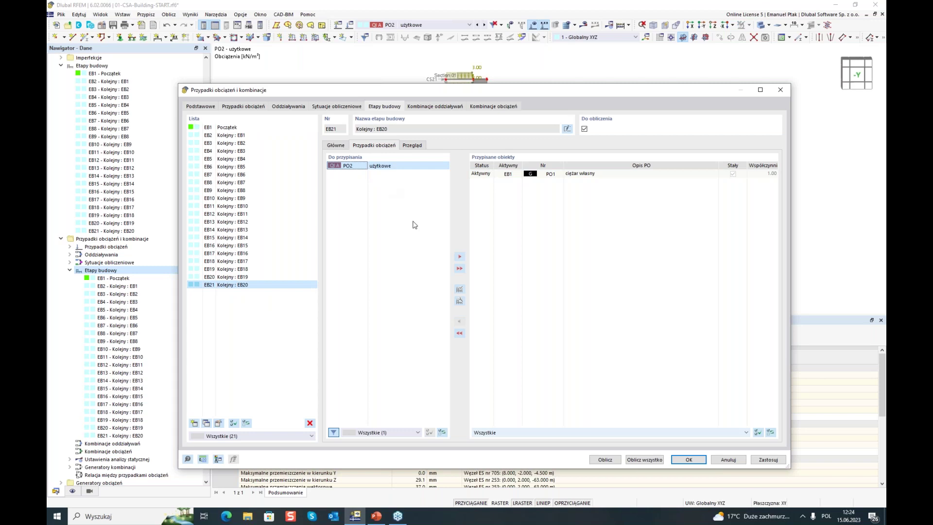
{"action": "left_click", "coordinate": [460, 257]}
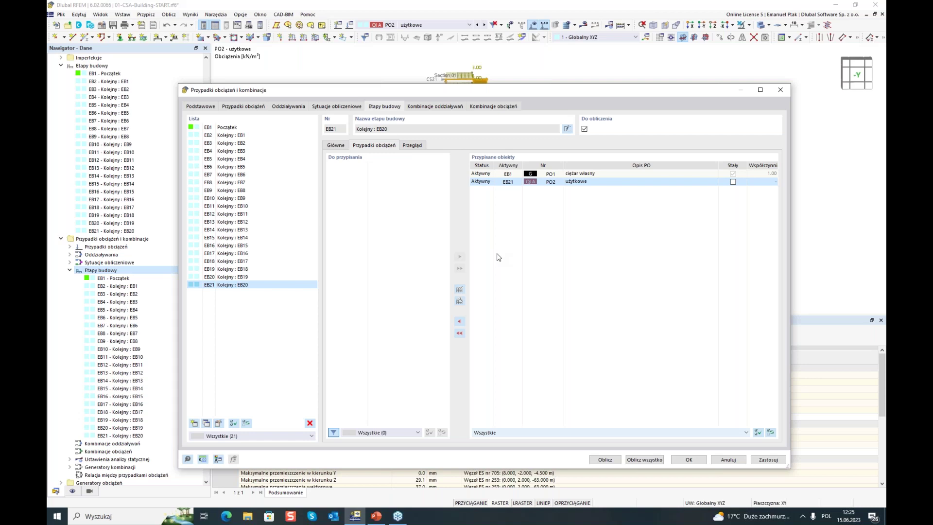
{"action": "left_click_drag", "start_coordinate": [516, 93], "coordinate": [519, 76]}
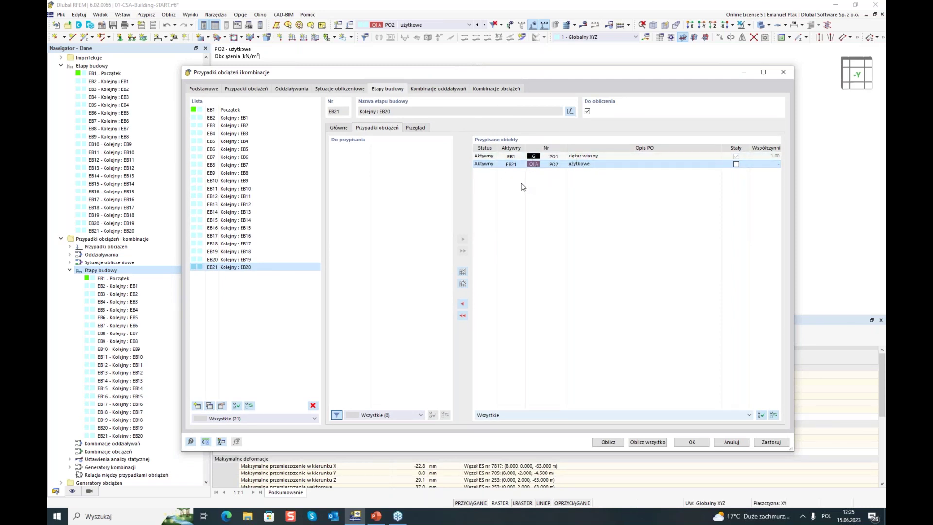
Enable creating combinations by the combination generator for stage EB21, check the generator's settings, and view the generated load combinations including KO2.
{"action": "left_click", "coordinate": [338, 128]}
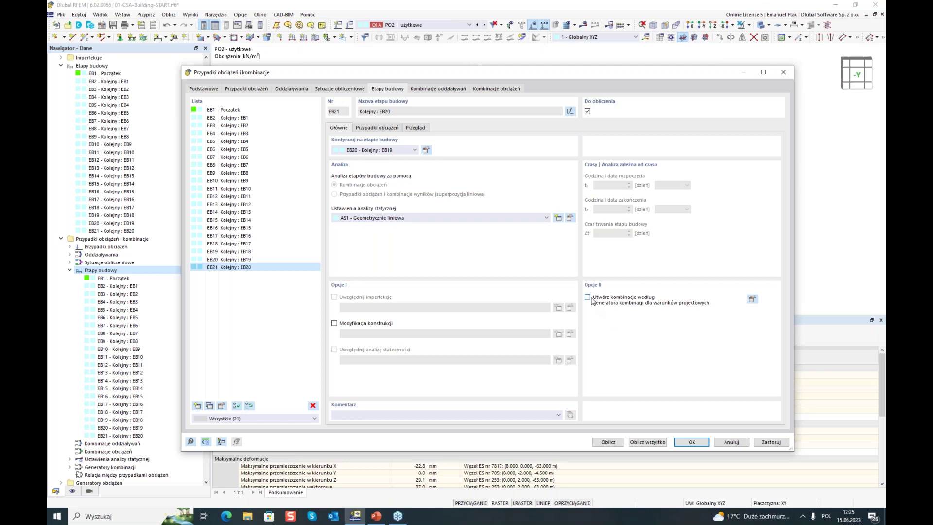
{"action": "left_click", "coordinate": [752, 299]}
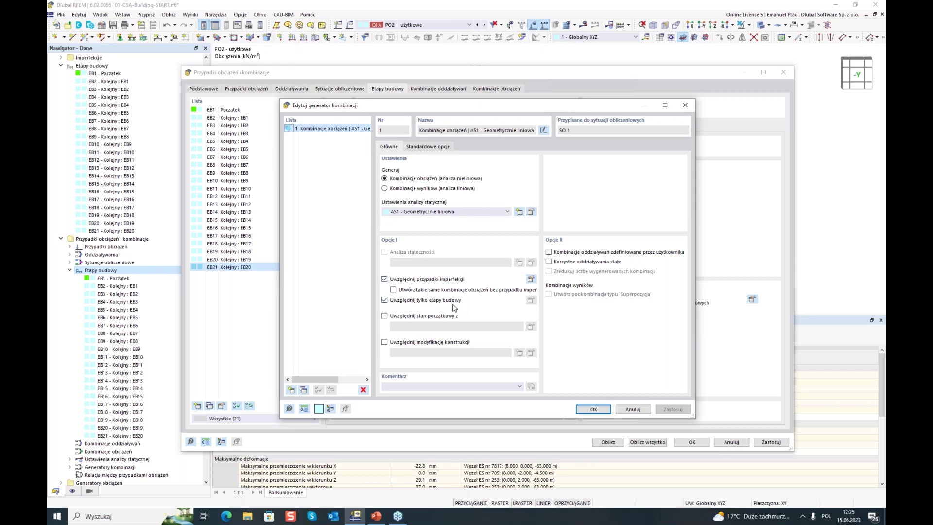
{"action": "left_click", "coordinate": [596, 409]}
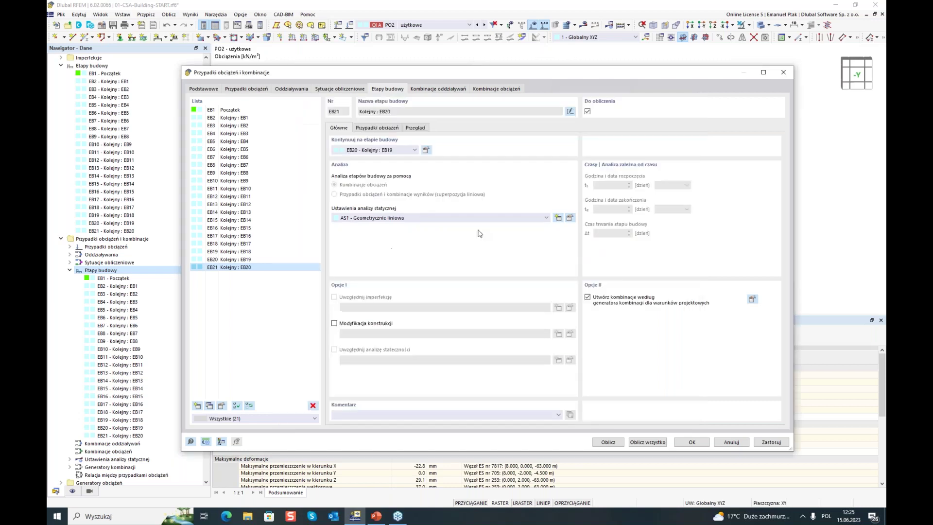
{"action": "left_click", "coordinate": [434, 90]}
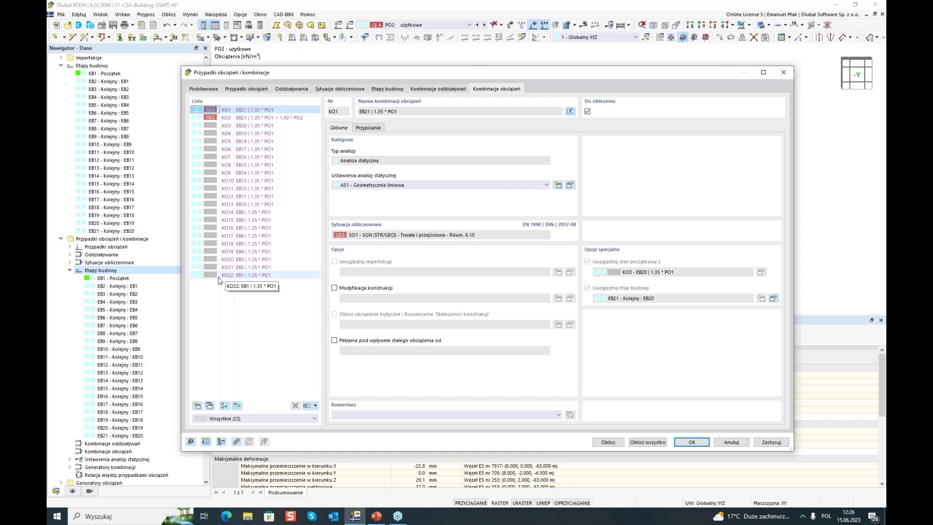
{"action": "left_click", "coordinate": [246, 119]}
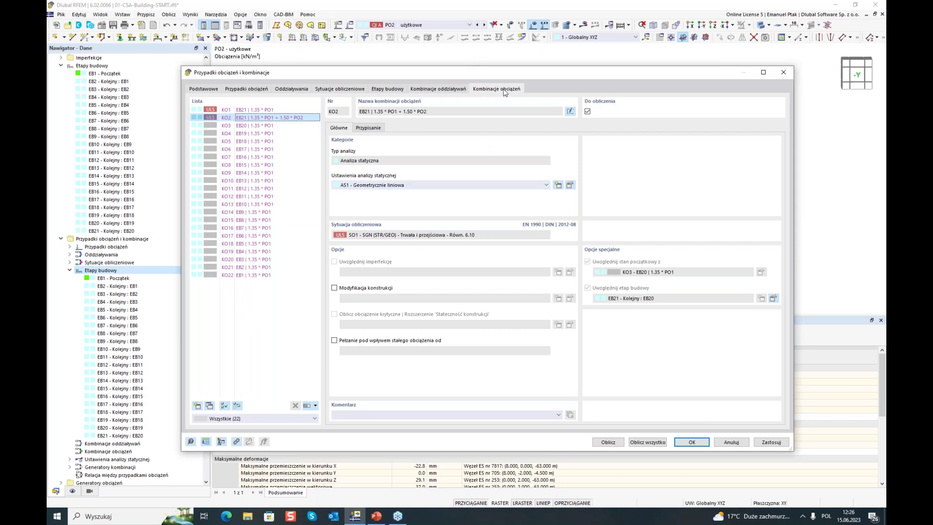
Add load combination KO23 with static analysis settings AS1 - Geometrycznie liniowa.
{"action": "left_click", "coordinate": [198, 405]}
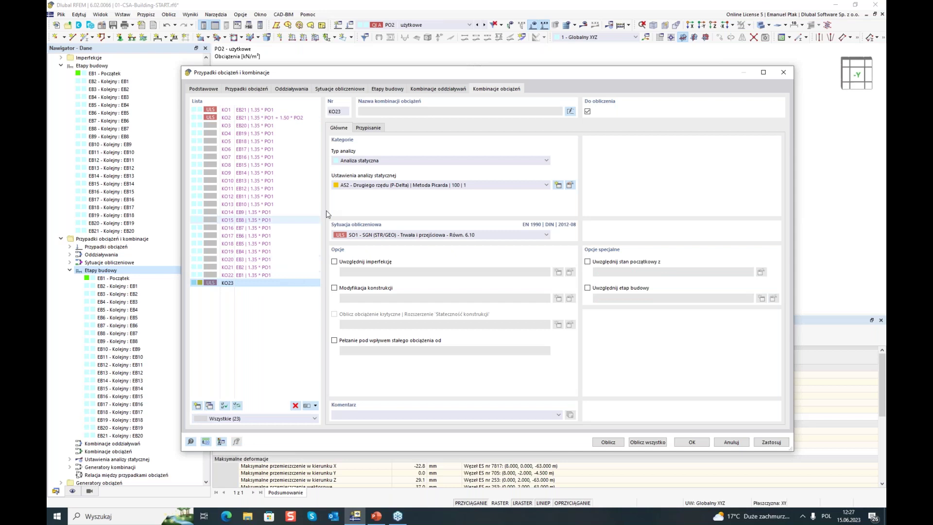
{"action": "left_click", "coordinate": [387, 163]}
{"action": "left_click", "coordinate": [385, 168]}
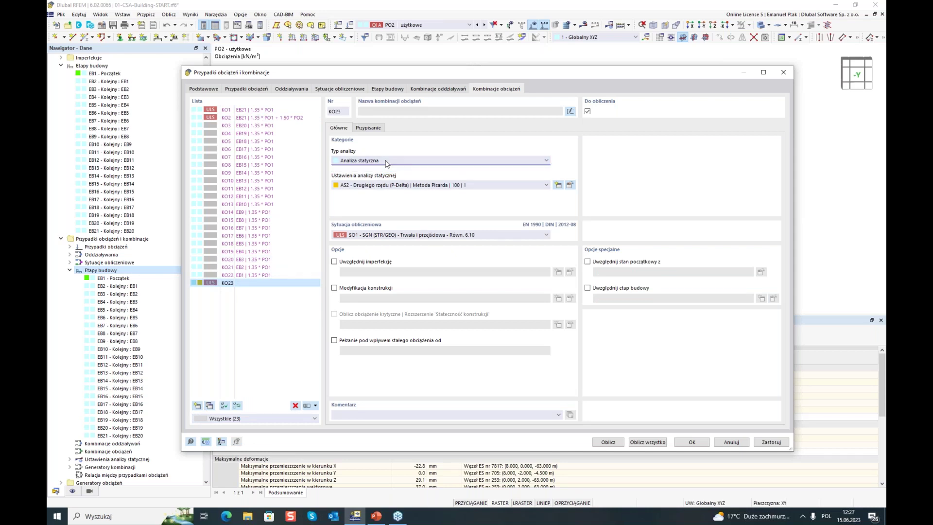
{"action": "left_click", "coordinate": [384, 187]}
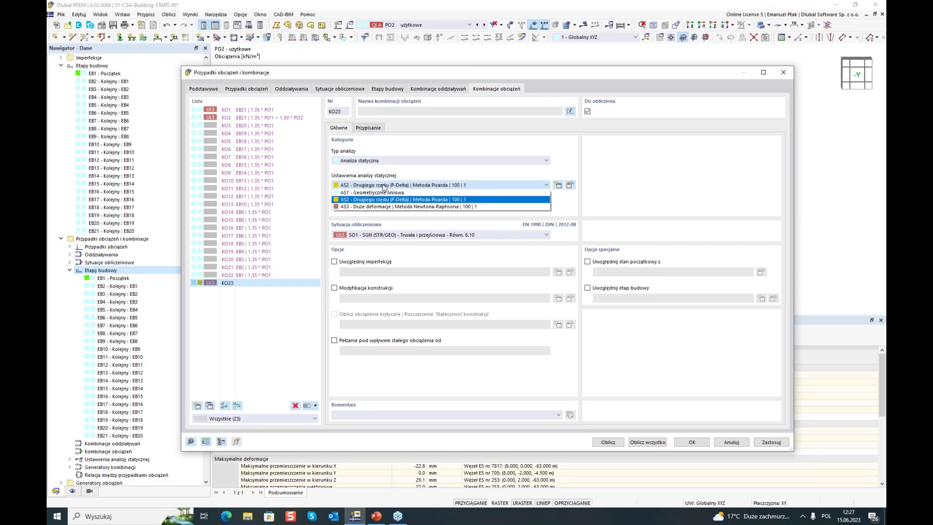
{"action": "left_click", "coordinate": [389, 197]}
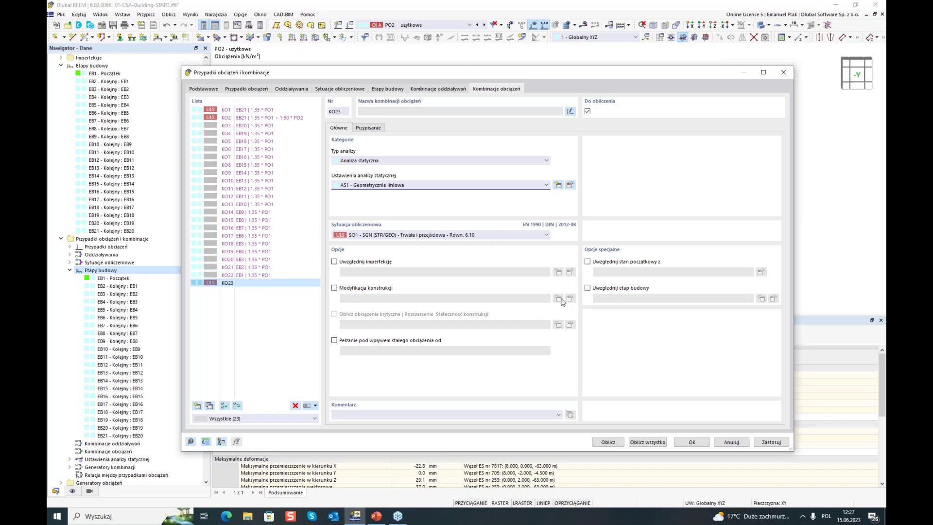
Make KO23 consider construction stage EB10 with the initial state from EB9, and accept the load case and combination settings.
{"action": "left_click", "coordinate": [587, 288]}
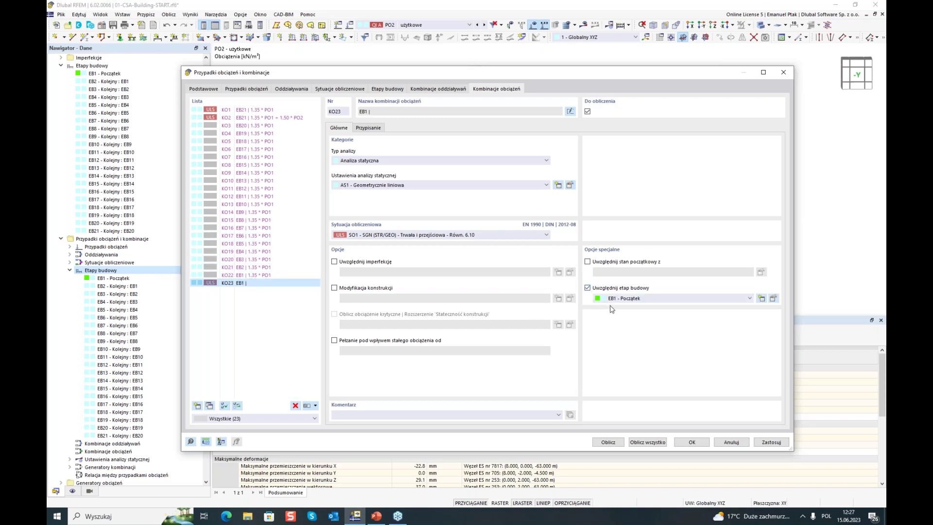
{"action": "left_click", "coordinate": [645, 300]}
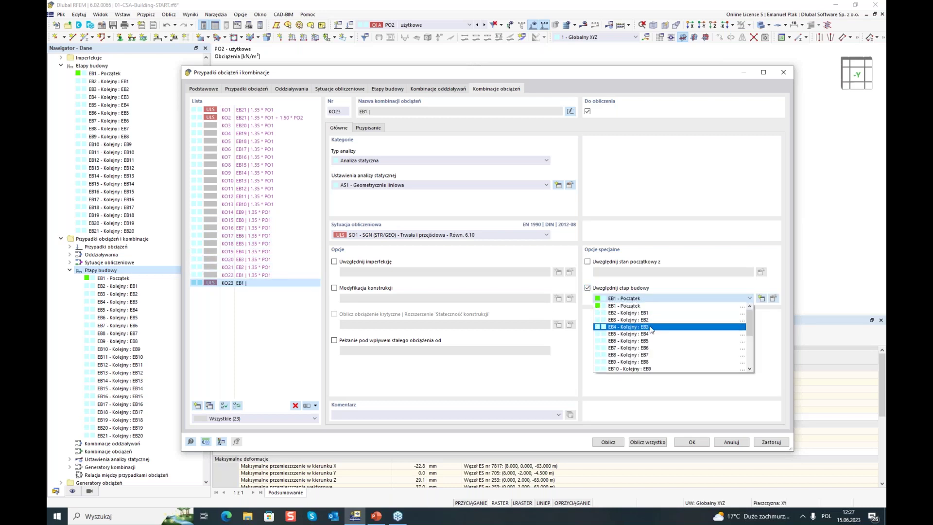
{"action": "left_click", "coordinate": [630, 370]}
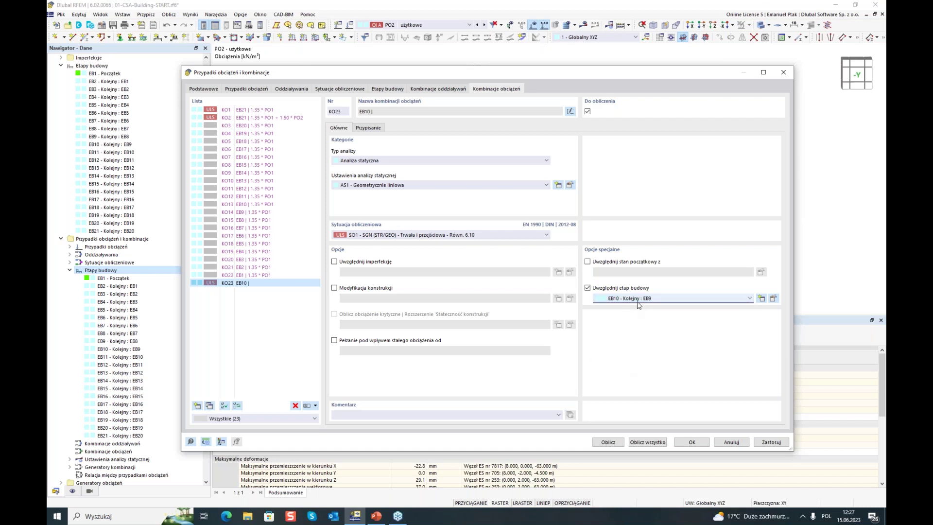
{"action": "left_click", "coordinate": [588, 262]}
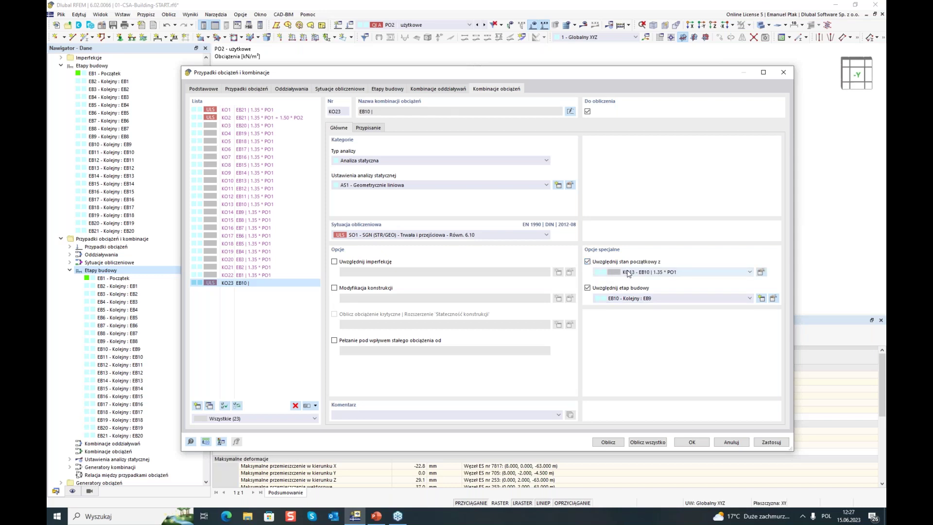
{"action": "left_click", "coordinate": [627, 272]}
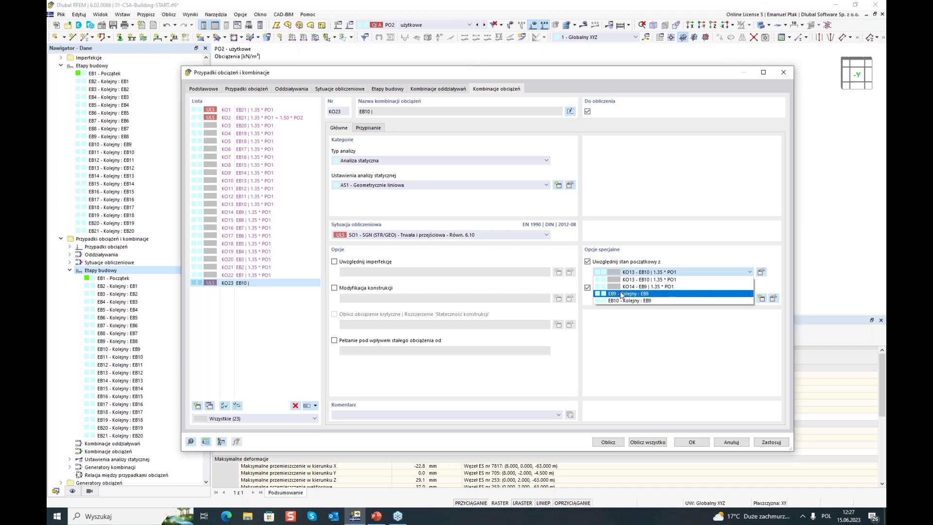
{"action": "left_click", "coordinate": [621, 294]}
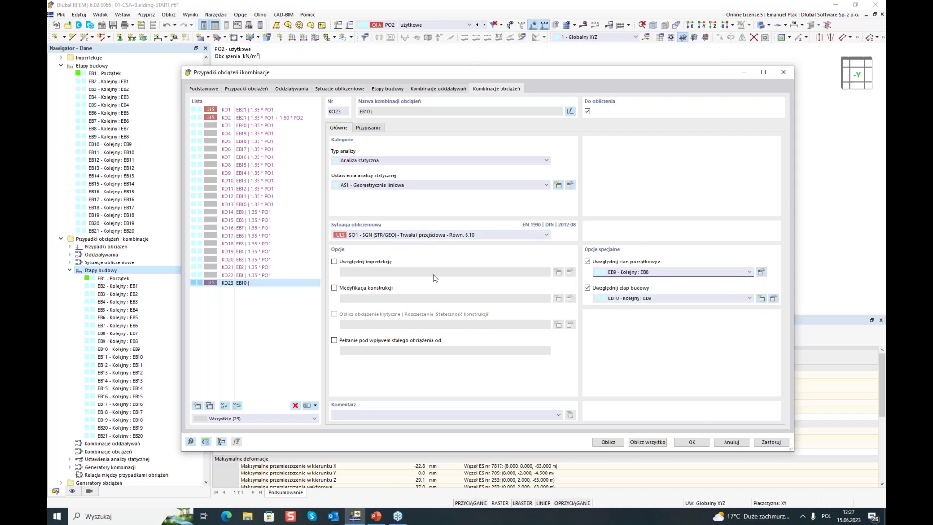
{"action": "left_click", "coordinate": [706, 445]}
{"action": "left_click", "coordinate": [692, 442]}
Show load combination KO2 (EB21 | 1.35 * PO1 + 1.50 * PO2) on the model and calculate its results.
{"action": "left_click", "coordinate": [469, 25]}
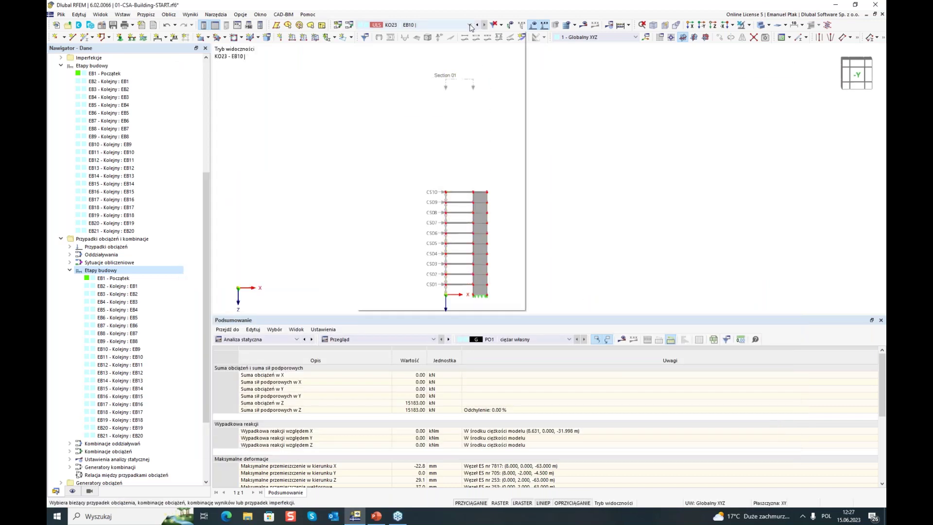
{"action": "left_click", "coordinate": [443, 162]}
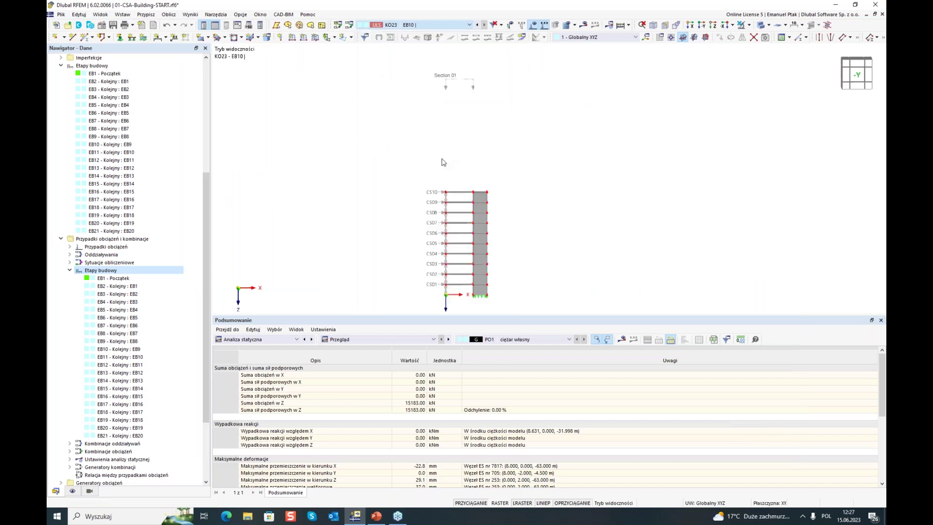
{"action": "left_click", "coordinate": [533, 25]}
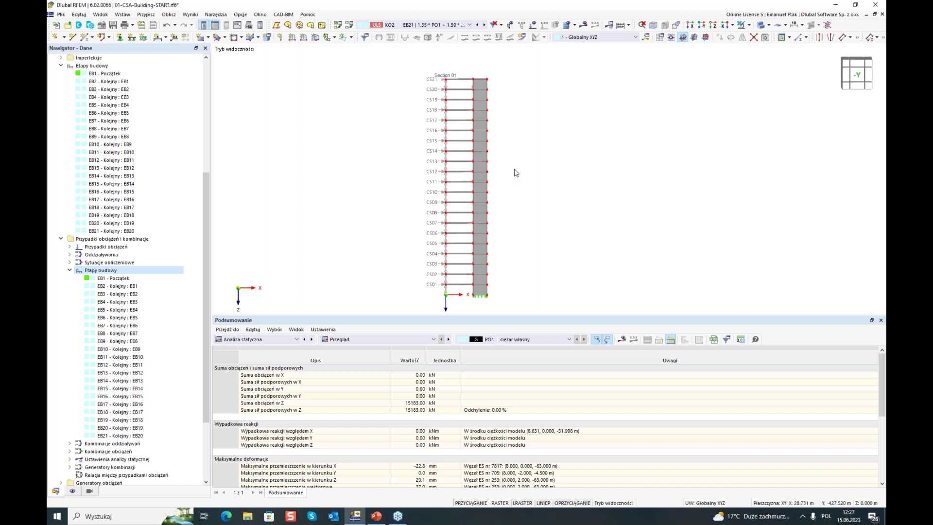
{"action": "left_click", "coordinate": [585, 27]}
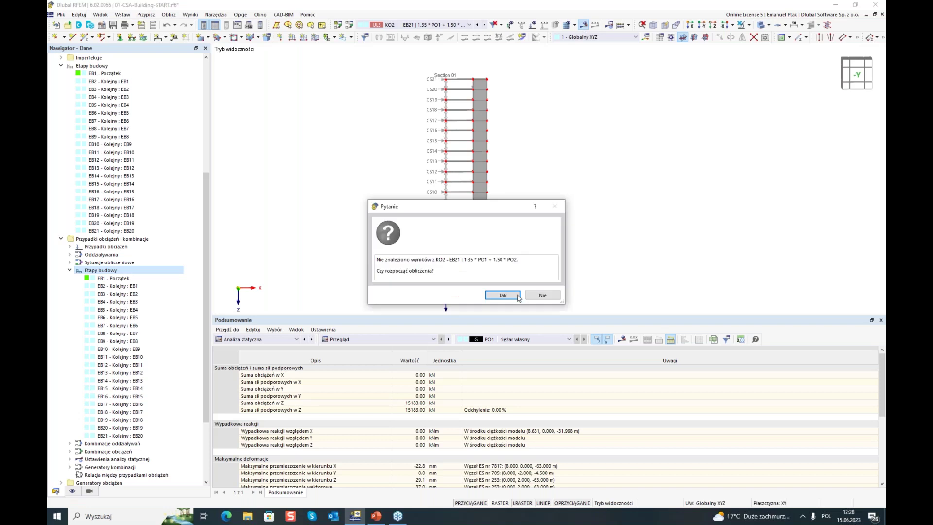
{"action": "left_click", "coordinate": [514, 295]}
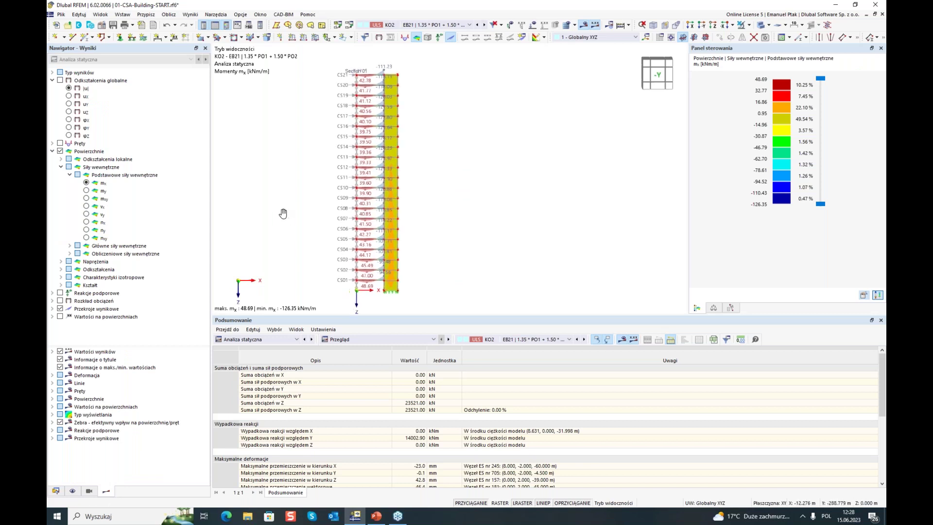
Minimise galeria-finalny.rf6 and tile 01-CSA-Building-START.rf6 and CSA-Building-bez etapowania.rf6 side by side for comparing the surface moments.
{"action": "left_click", "coordinate": [260, 15]}
{"action": "left_click", "coordinate": [286, 68]}
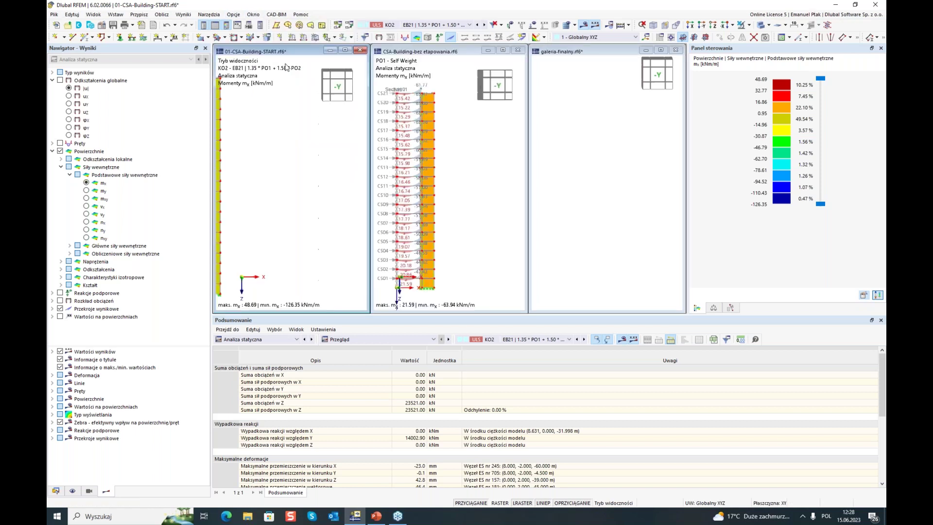
{"action": "left_click", "coordinate": [649, 53]}
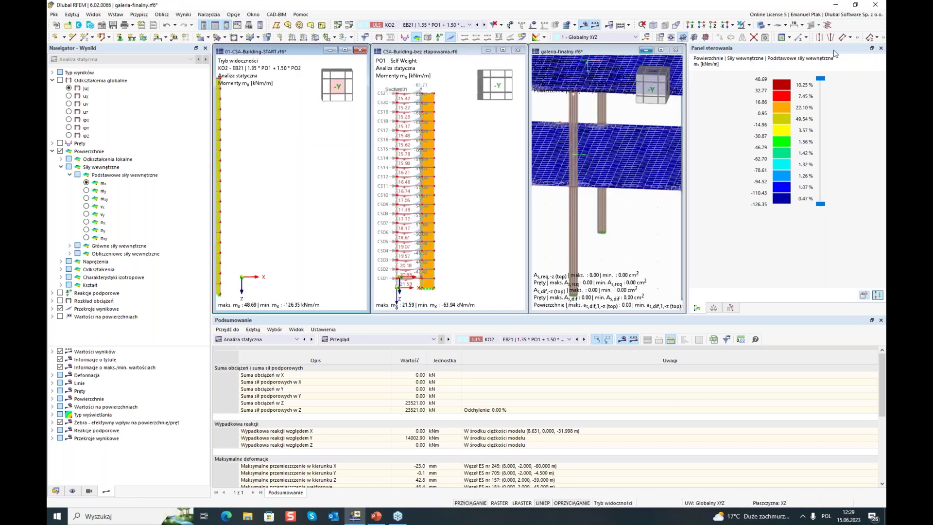
{"action": "left_click", "coordinate": [645, 51]}
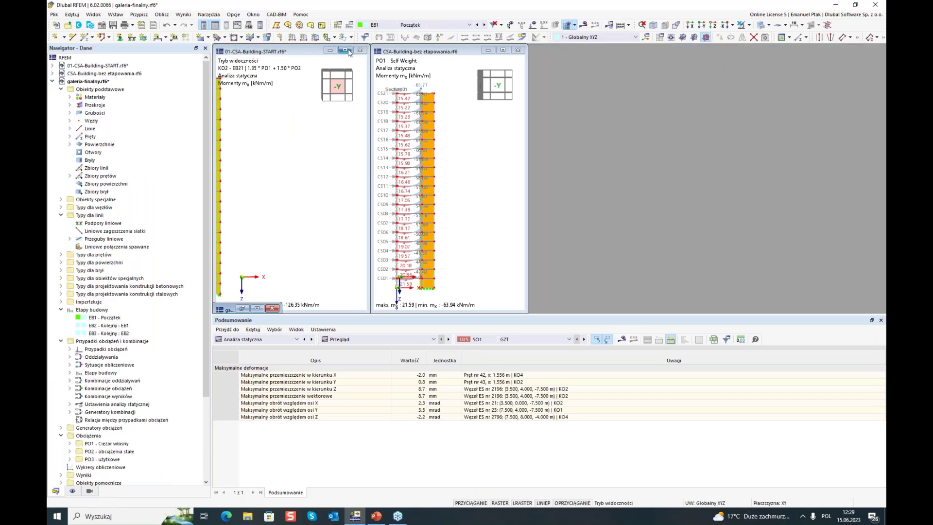
{"action": "left_click", "coordinate": [437, 52]}
{"action": "left_click", "coordinate": [253, 14]}
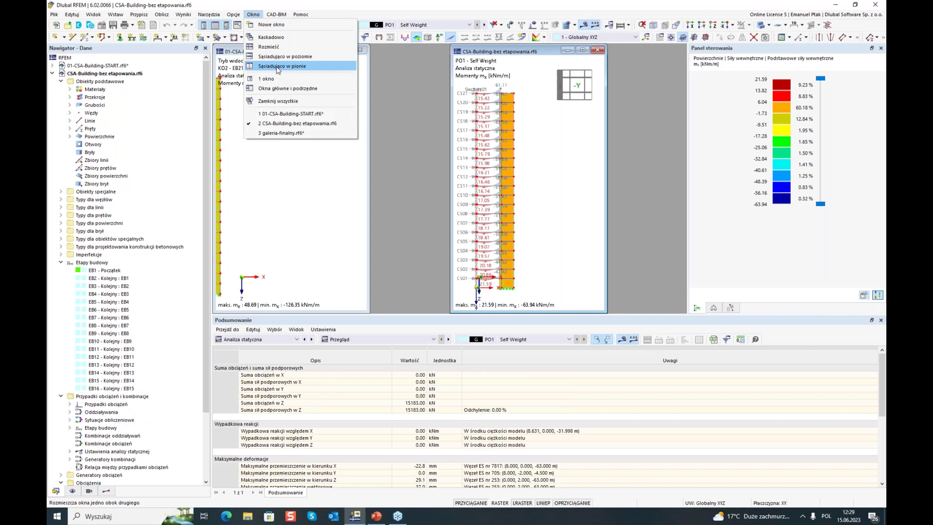
{"action": "left_click", "coordinate": [278, 88]}
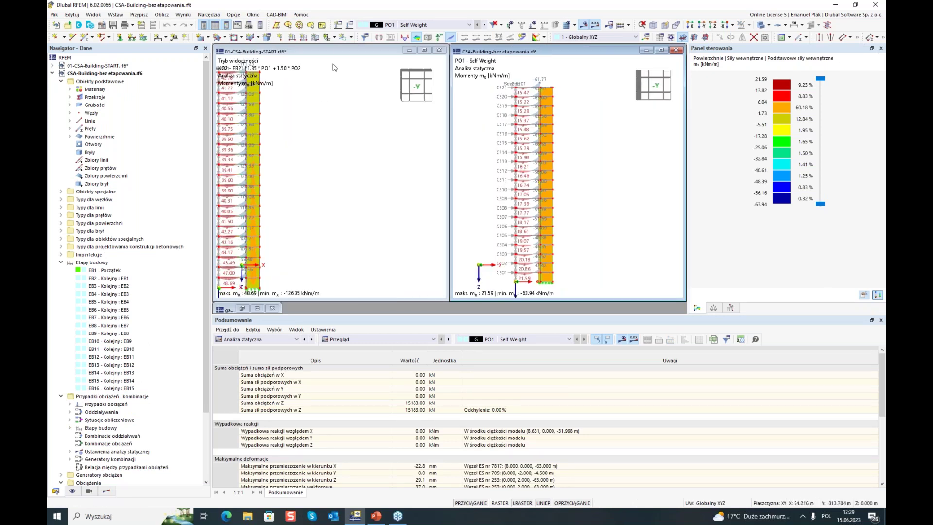
Compare the surface moments of both models and display global deformations |u| for KO2 in 01-CSA-Building-START.rf6.
{"action": "left_click", "coordinate": [328, 123]}
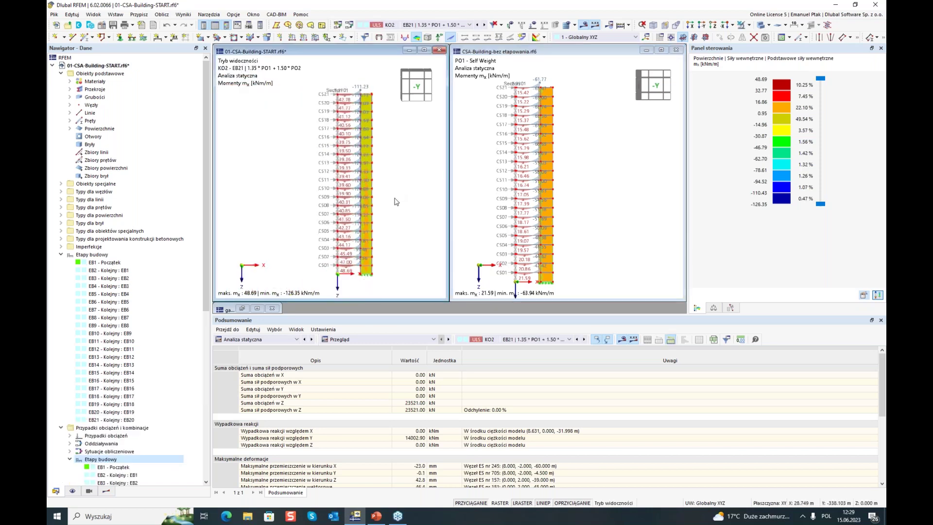
{"action": "left_click", "coordinate": [601, 202]}
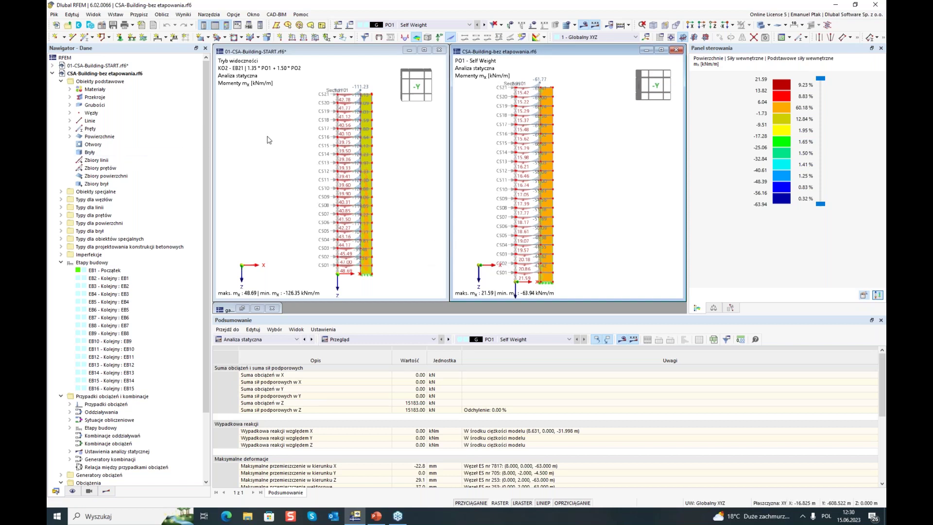
{"action": "left_click", "coordinate": [315, 52]}
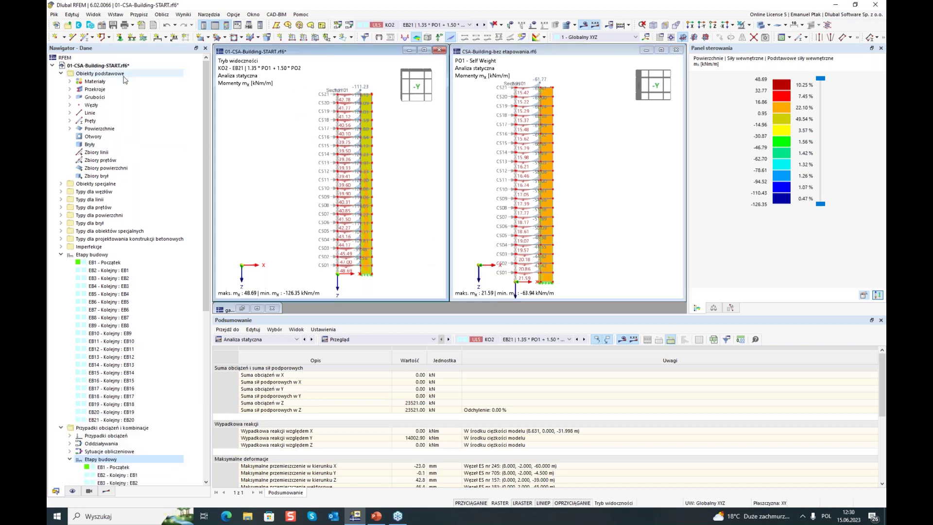
{"action": "left_click", "coordinate": [108, 491]}
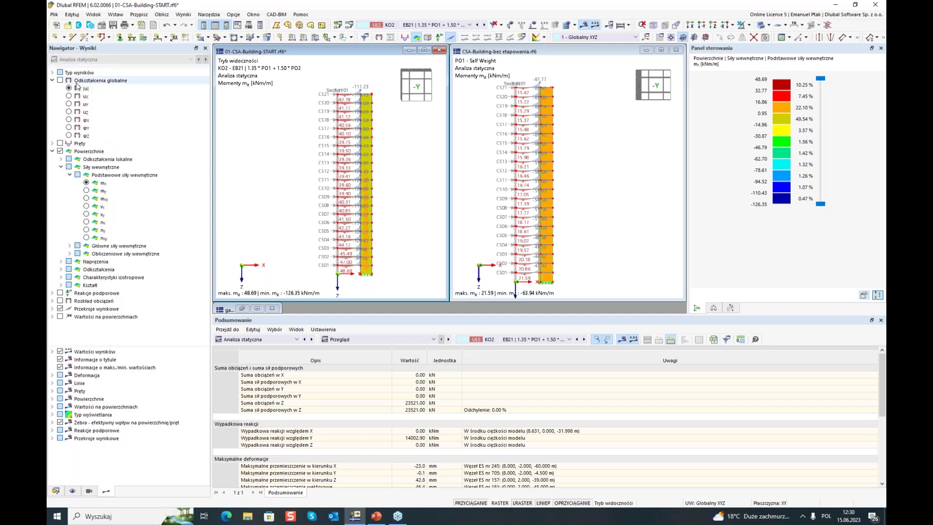
{"action": "left_click", "coordinate": [59, 81]}
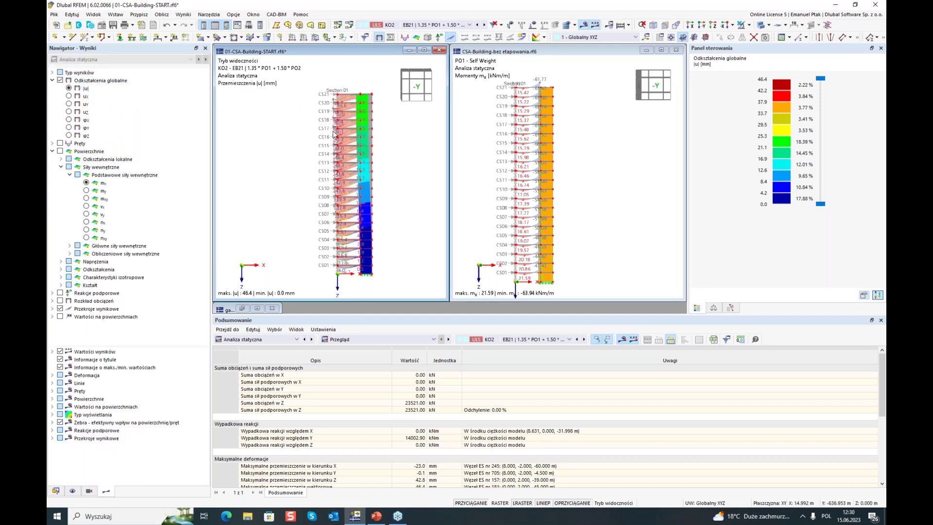
Display global deformations |u| for PO1 in CSA-Building-bez etapowania.rf6 and compare the upper storeys of both models.
{"action": "left_click", "coordinate": [544, 55]}
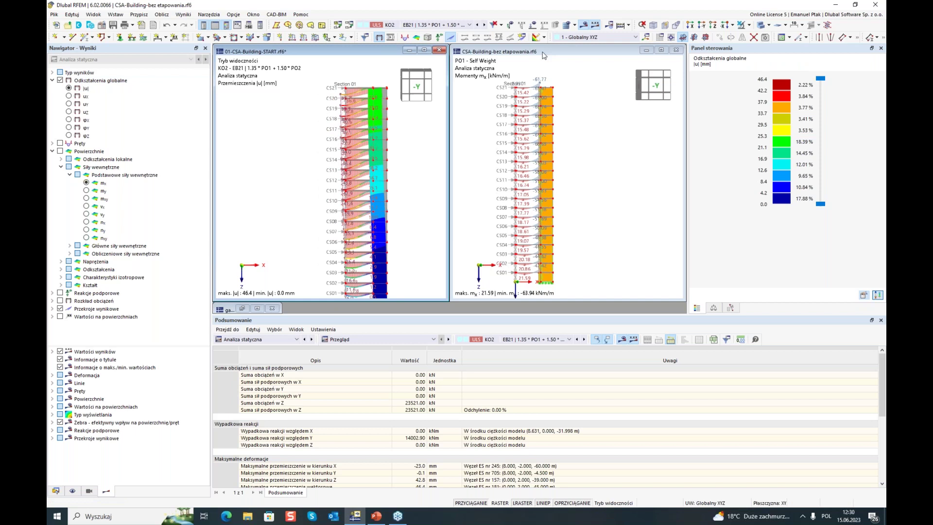
{"action": "left_click", "coordinate": [543, 55]}
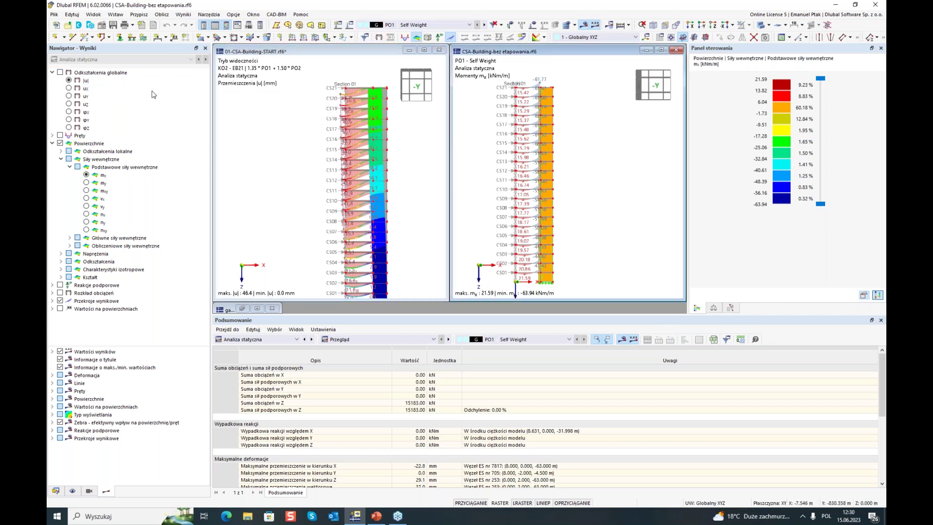
{"action": "left_click", "coordinate": [60, 72]}
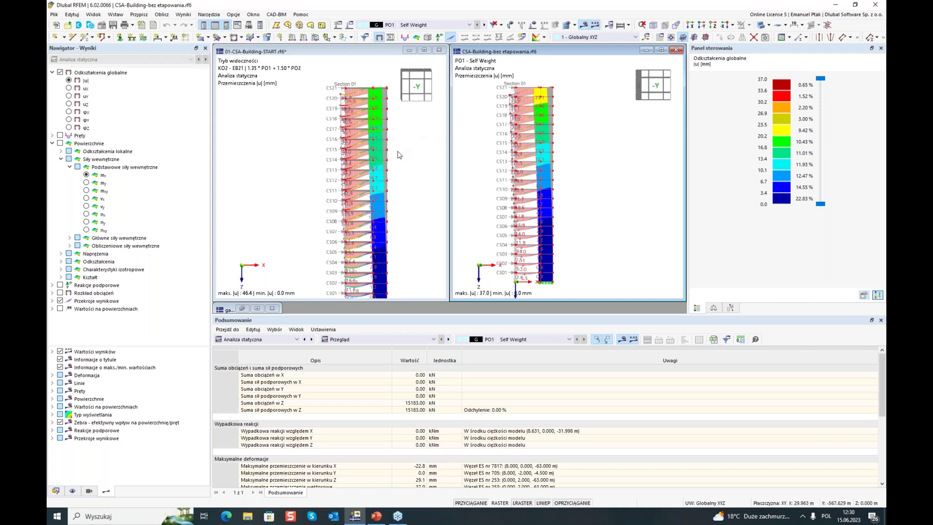
{"action": "scroll", "coordinate": [412, 192], "scroll_direction": "down", "scroll_amount": 1}
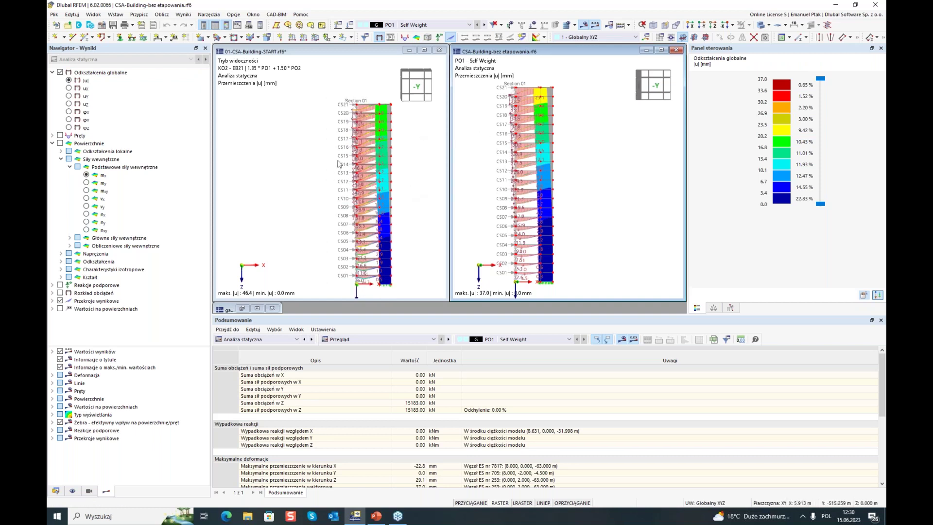
{"action": "scroll", "coordinate": [388, 131], "scroll_direction": "up", "scroll_amount": 1}
{"action": "scroll", "coordinate": [503, 126], "scroll_direction": "up", "scroll_amount": 1}
{"action": "middle_click_drag", "start_coordinate": [500, 130], "coordinate": [503, 183]}
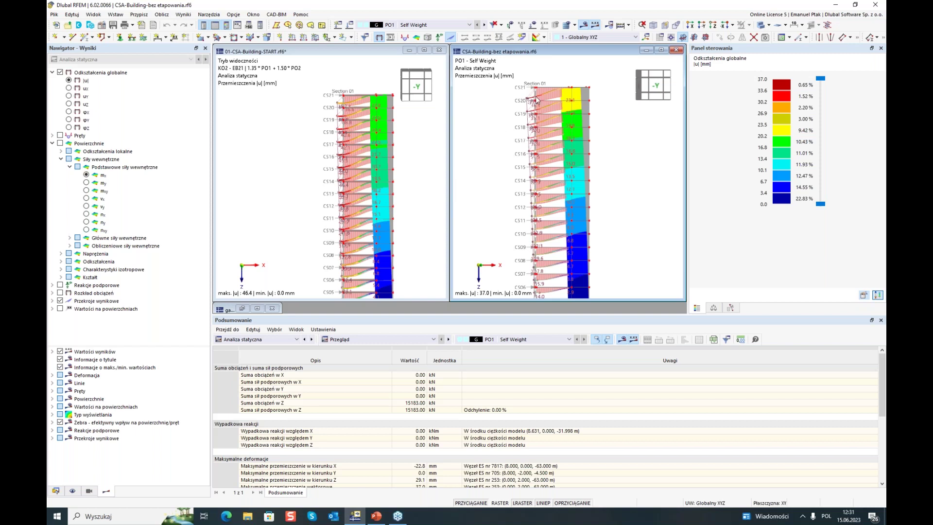
Minimise CSA-Building-bez etapowania.rf6 and maximise 01-CSA-Building-START.rf6.
{"action": "left_click", "coordinate": [646, 50]}
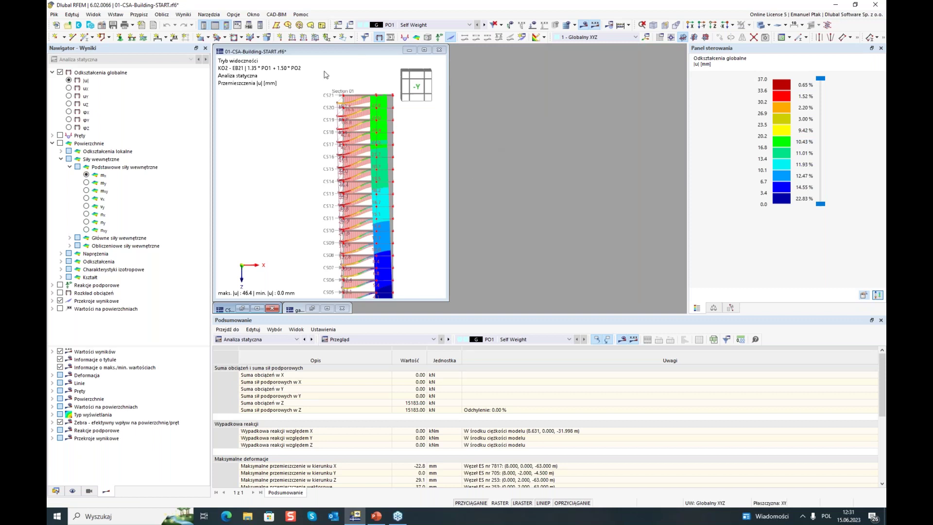
{"action": "left_click", "coordinate": [347, 54]}
{"action": "double_click", "coordinate": [347, 53]}
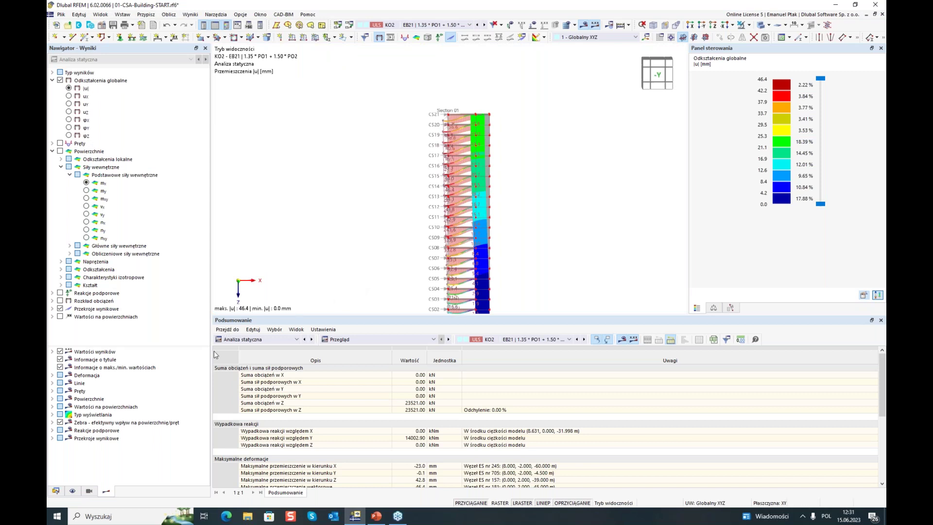
Open the concrete design input data and try to calculate the design for situation SO1.
{"action": "left_click", "coordinate": [255, 339]}
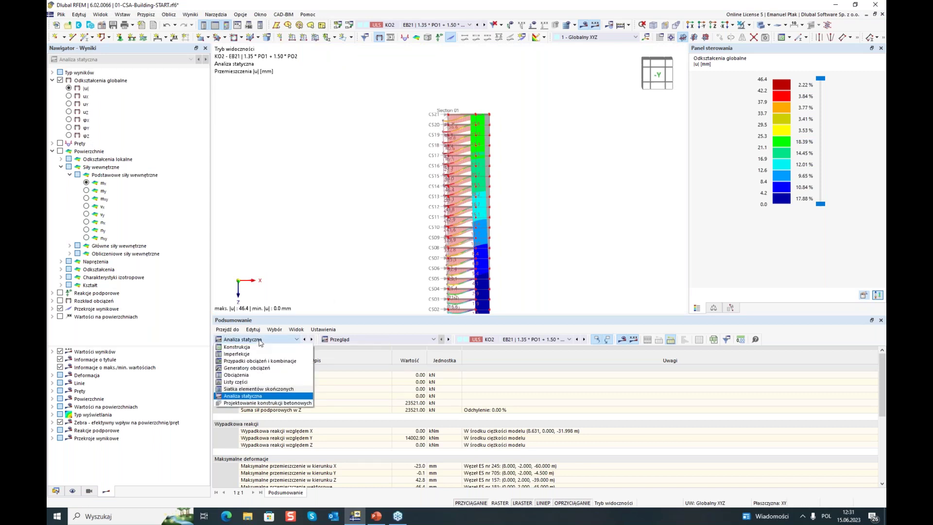
{"action": "left_click", "coordinate": [258, 403]}
{"action": "middle_click_drag", "start_coordinate": [355, 235], "coordinate": [355, 193]}
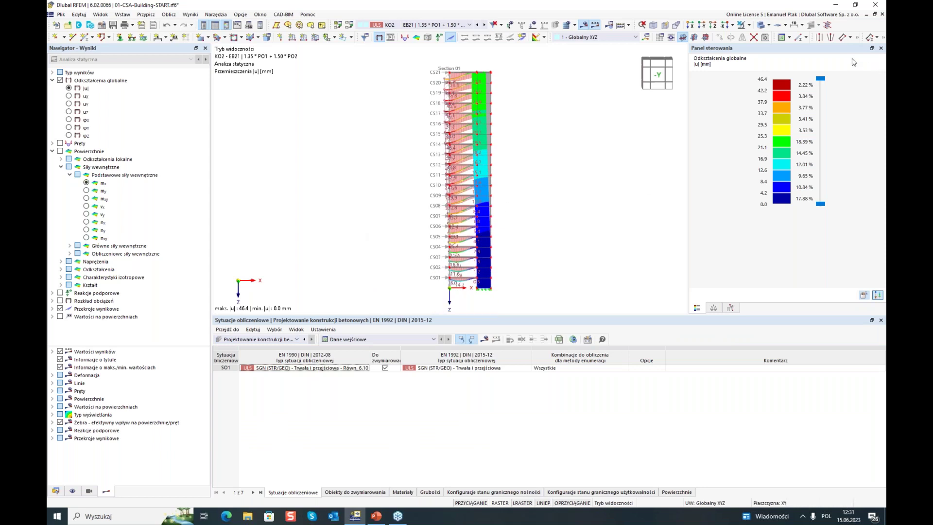
{"action": "left_click", "coordinate": [484, 339]}
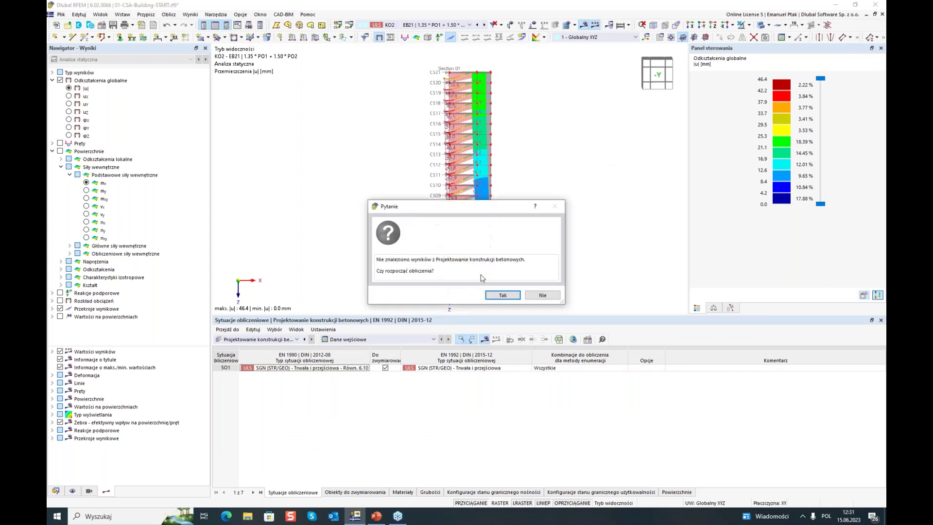
{"action": "left_click", "coordinate": [502, 296]}
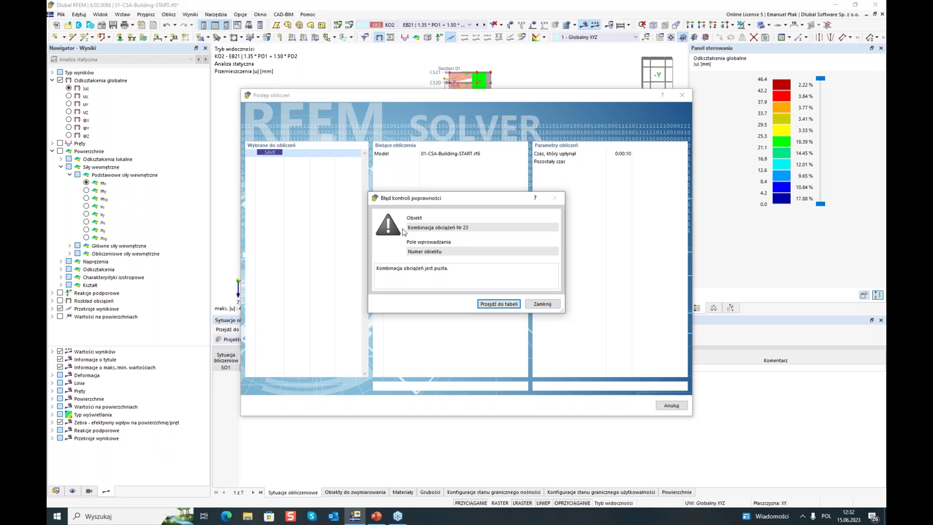
Open load combination KO23 for editing in the load case and combination settings.
{"action": "left_click", "coordinate": [498, 304]}
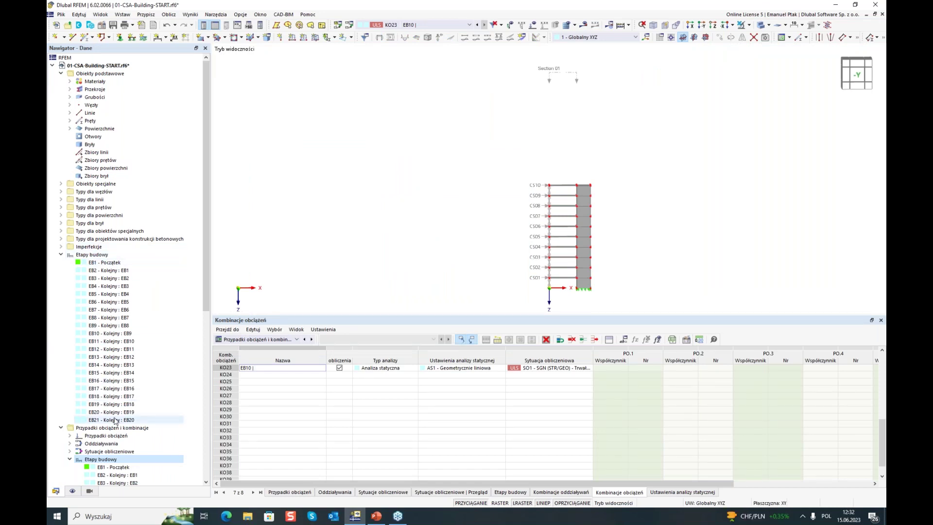
{"action": "scroll", "coordinate": [105, 305], "scroll_direction": "down", "scroll_amount": 5}
{"action": "right_click", "coordinate": [111, 343]}
{"action": "left_click", "coordinate": [127, 350]}
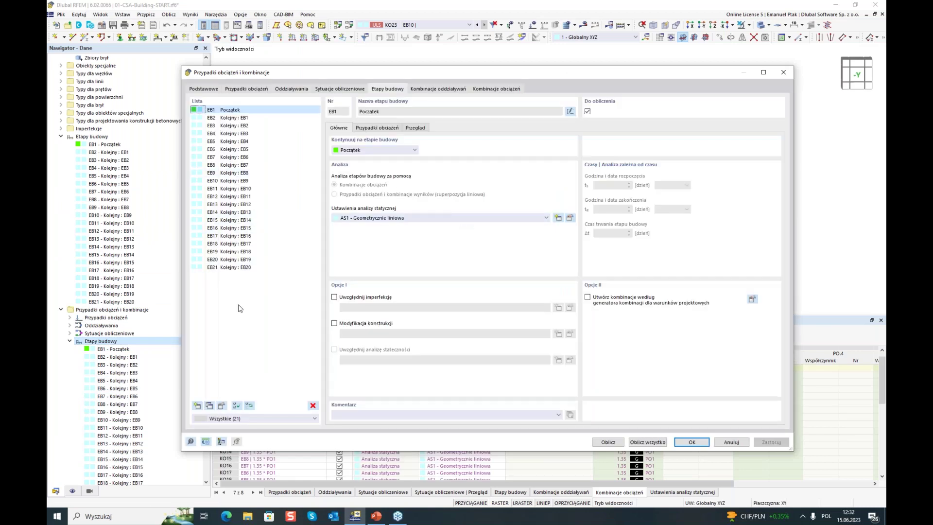
{"action": "left_click", "coordinate": [502, 89]}
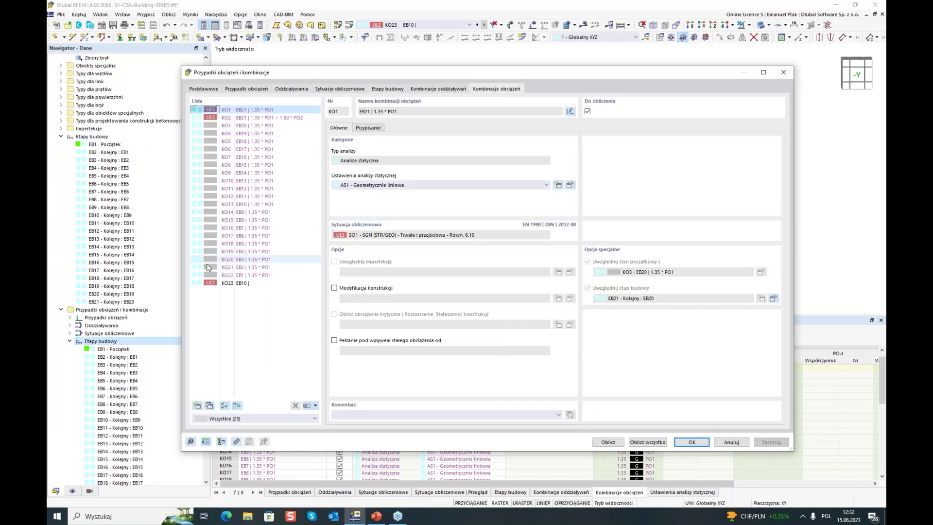
{"action": "left_click", "coordinate": [226, 284]}
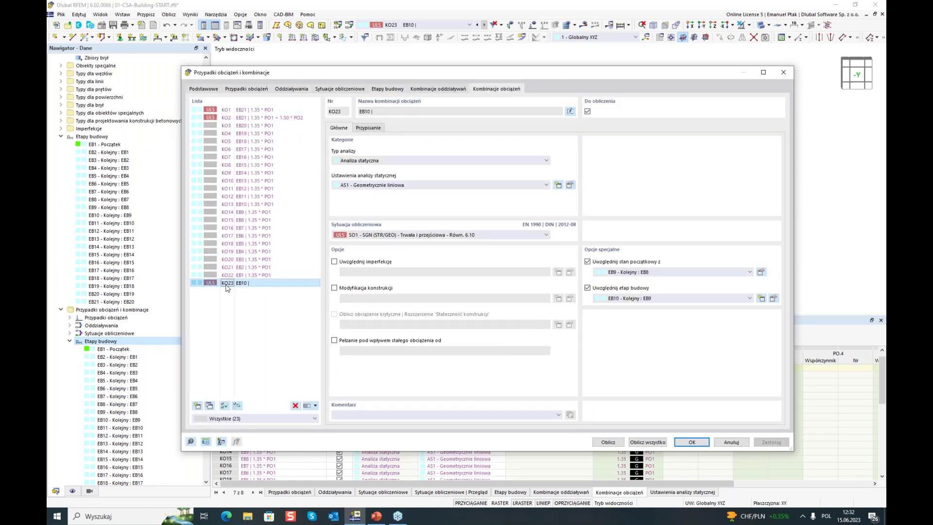
Assign load case PO1 (ciężar własny) to KO23 with a factor of 1.35 and accept the settings.
{"action": "left_click", "coordinate": [375, 127]}
{"action": "left_click", "coordinate": [383, 150]}
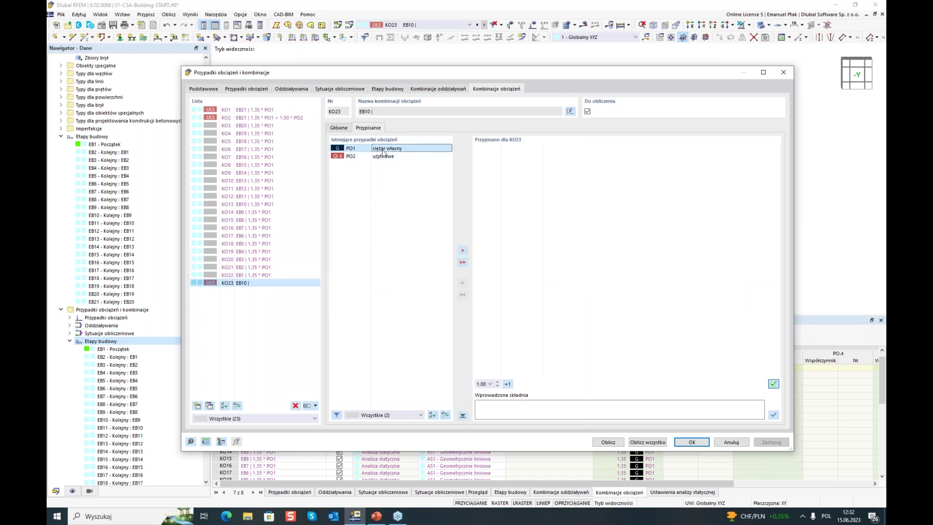
{"action": "double_click", "coordinate": [383, 151]}
{"action": "left_click", "coordinate": [492, 150]}
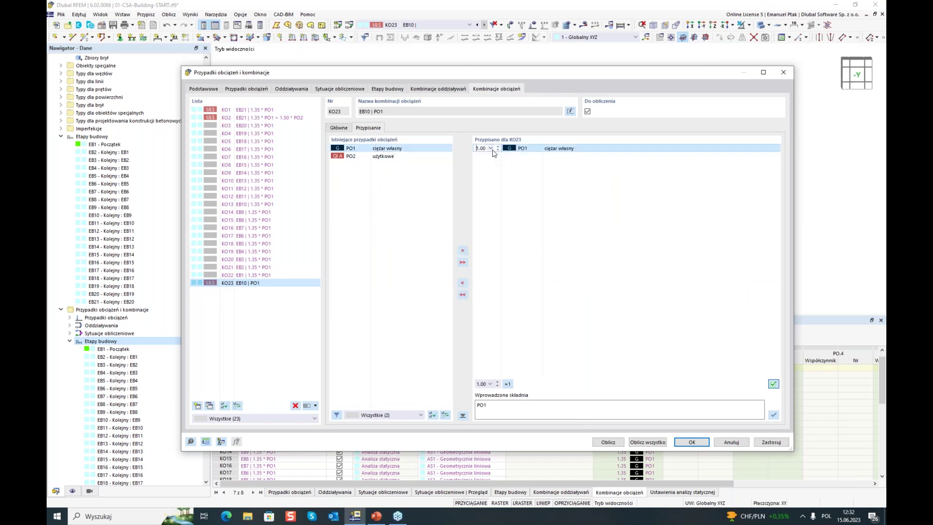
{"action": "key", "text": "End"}
{"action": "left_click", "coordinate": [681, 391]}
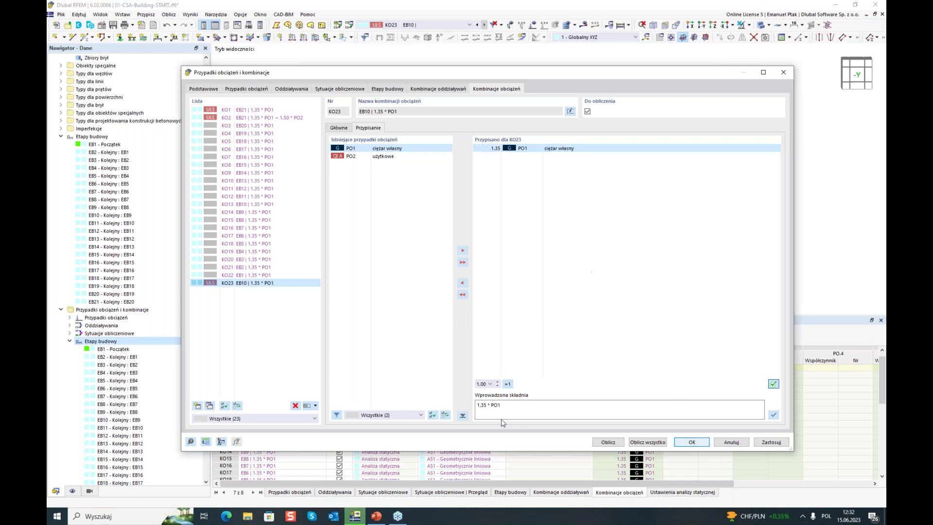
{"action": "key", "text": "Return"}
Return to the concrete design data and calculate the design results.
{"action": "left_click", "coordinate": [257, 341]}
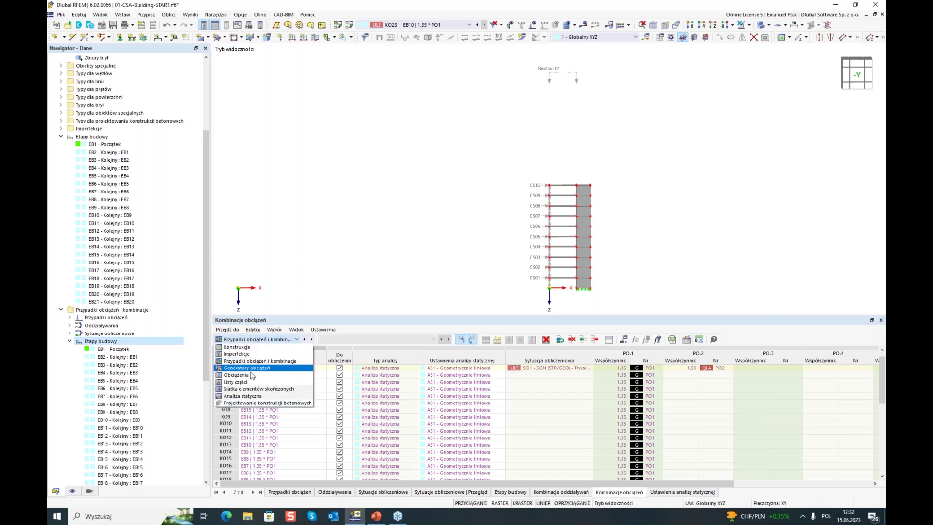
{"action": "left_click", "coordinate": [251, 407]}
{"action": "left_click", "coordinate": [472, 338]}
{"action": "left_click", "coordinate": [502, 295]}
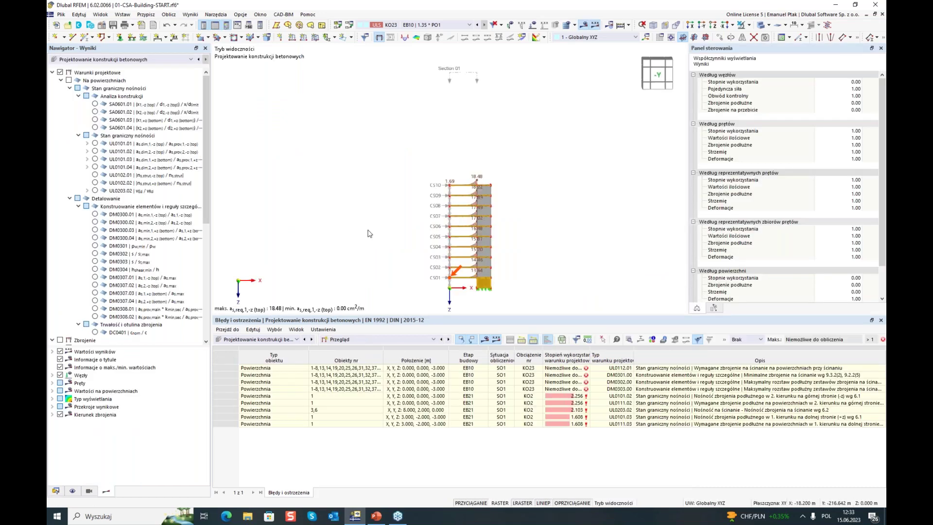
Display the required longitudinal reinforcement as,req,1,+z (bottom) and switch off its display on surfaces.
{"action": "mouse_move", "coordinate": [367, 231]}
{"action": "middle_mouse_down"}
{"action": "mouse_move", "coordinate": [379, 212]}
{"action": "mouse_move", "coordinate": [371, 224]}
{"action": "middle_mouse_up"}
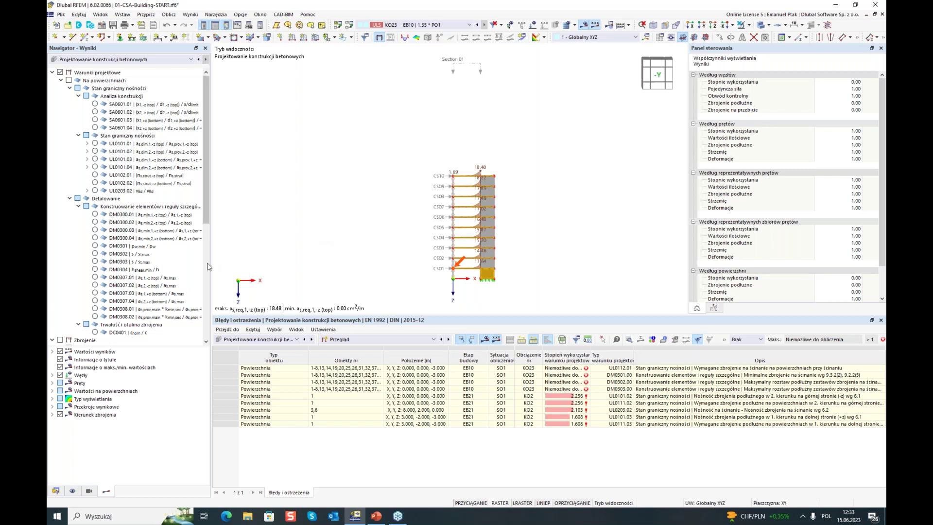
{"action": "scroll", "coordinate": [157, 253], "scroll_direction": "down", "scroll_amount": 9}
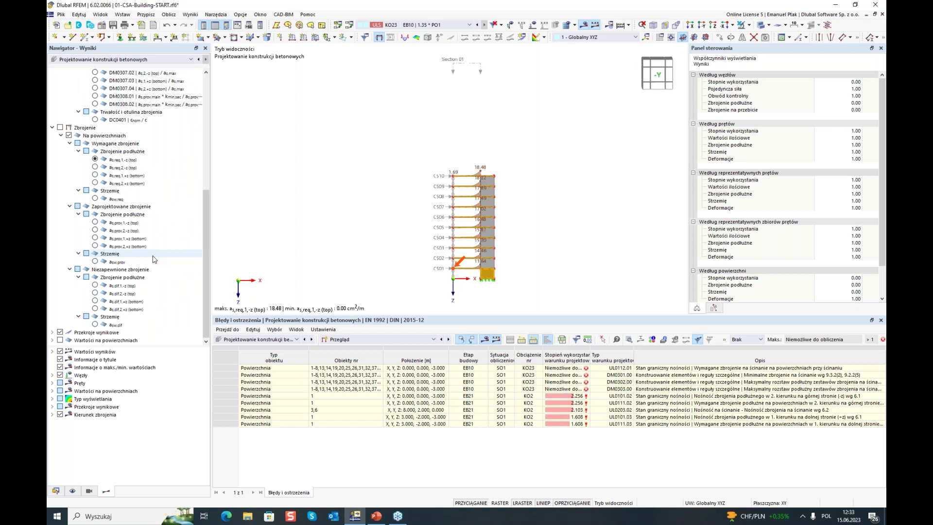
{"action": "scroll", "coordinate": [154, 259], "scroll_direction": "up", "scroll_amount": 3}
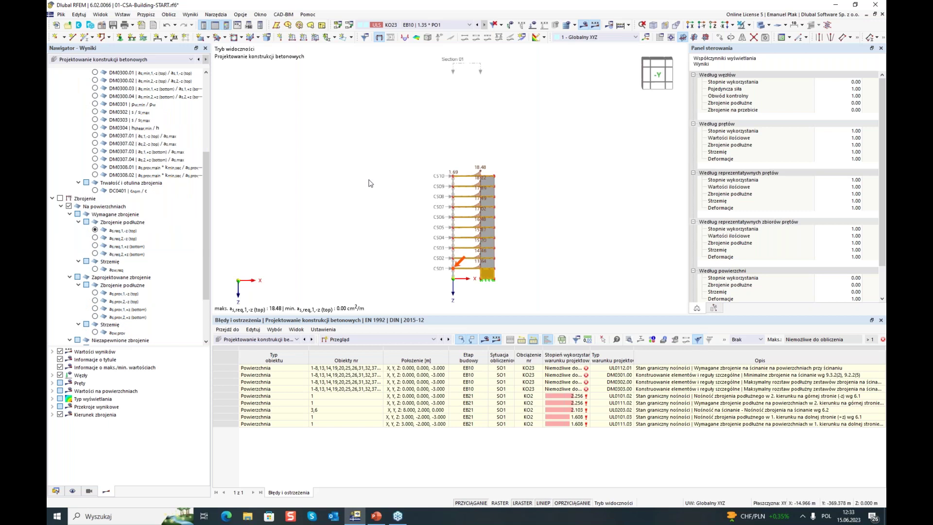
{"action": "left_click", "coordinate": [95, 240]}
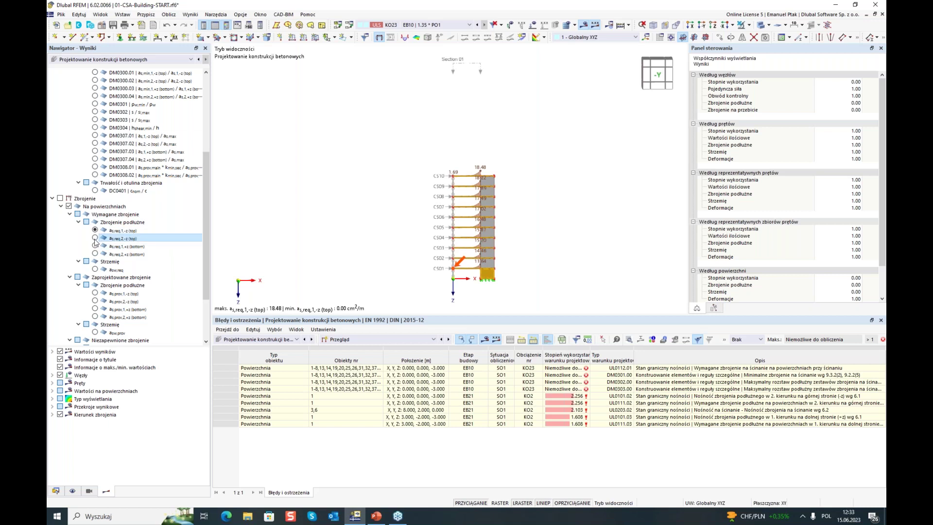
{"action": "left_click", "coordinate": [95, 238]}
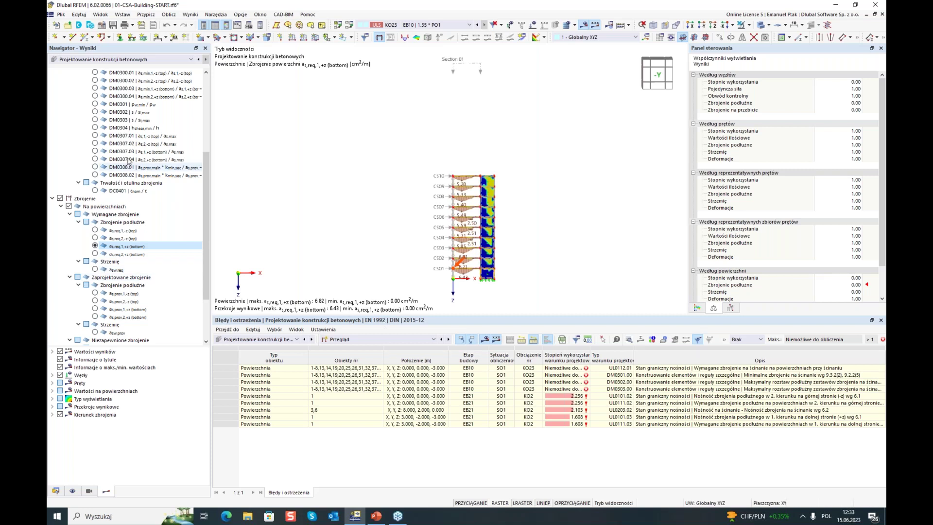
{"action": "left_click", "coordinate": [104, 207]}
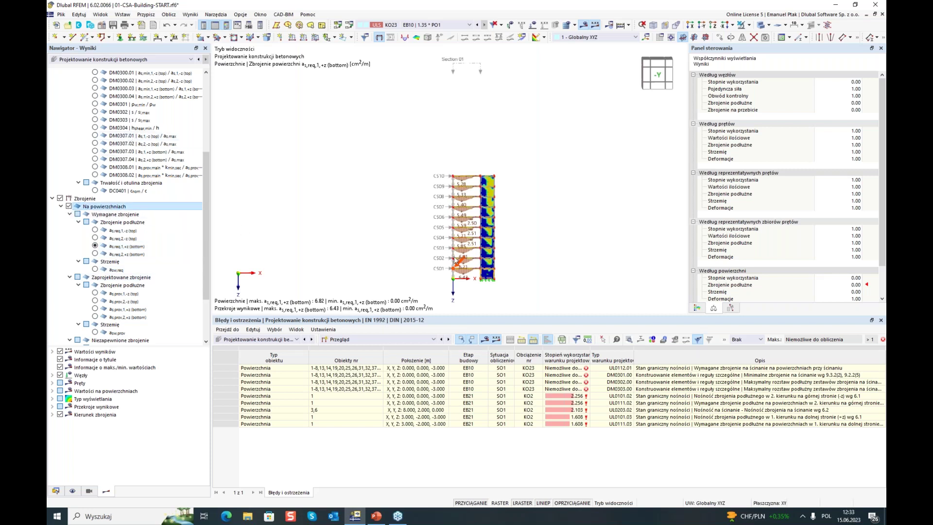
{"action": "left_click", "coordinate": [68, 206]}
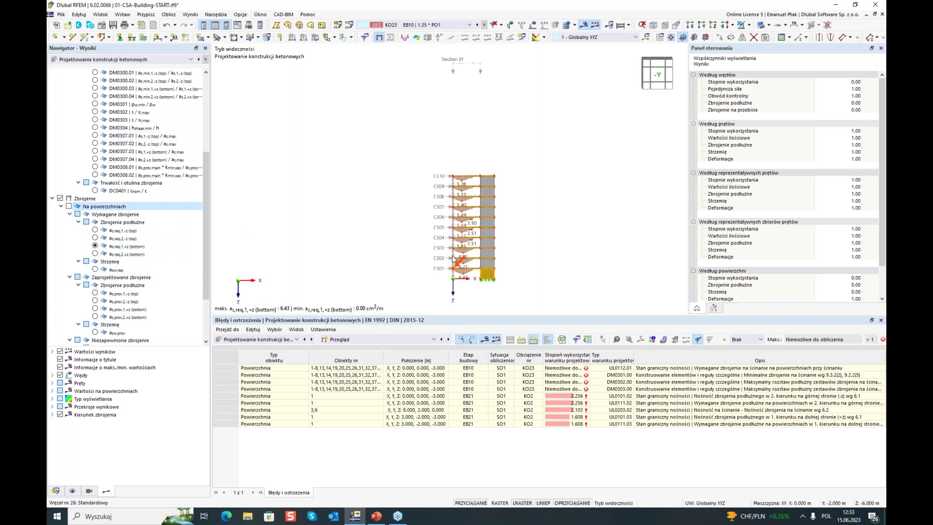
Show the results table of required reinforcement on surfaces by construction stage.
{"action": "left_click", "coordinate": [362, 340]}
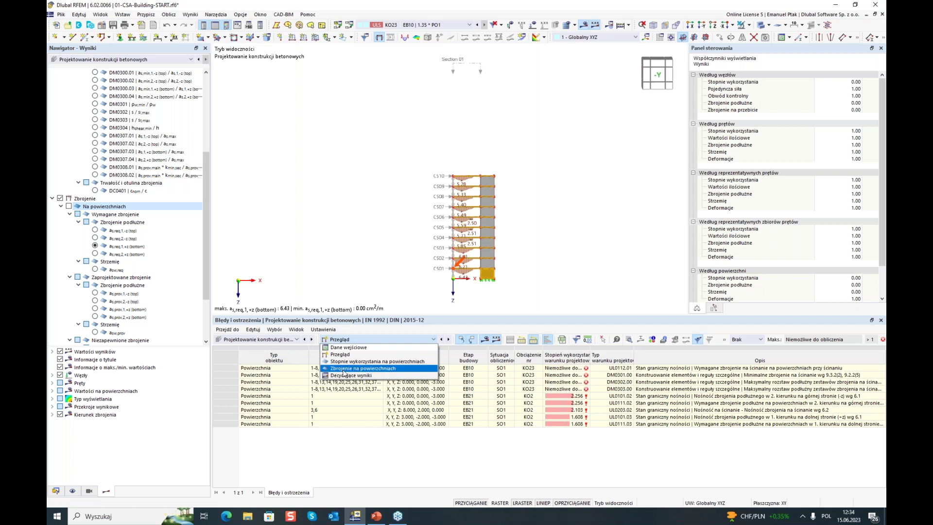
{"action": "key", "text": "Escape"}
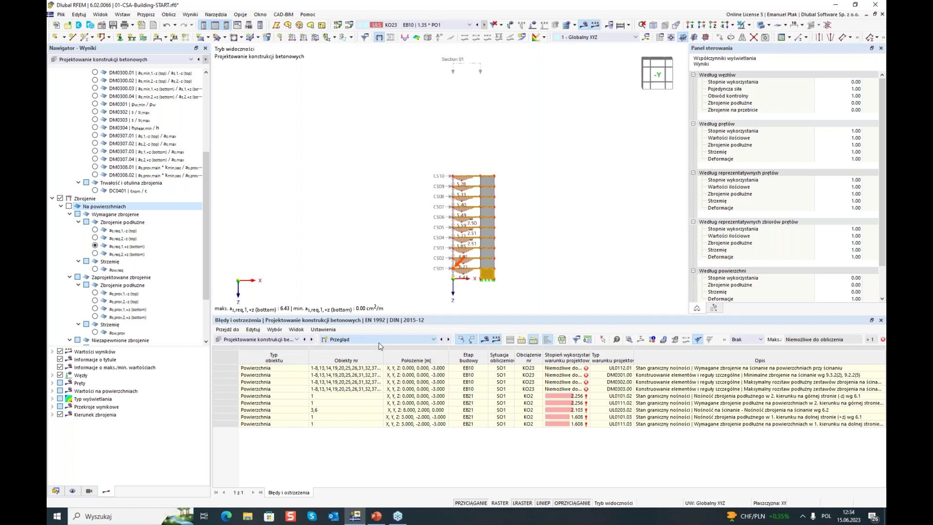
{"action": "scroll", "coordinate": [379, 343], "scroll_direction": "down", "scroll_amount": 1}
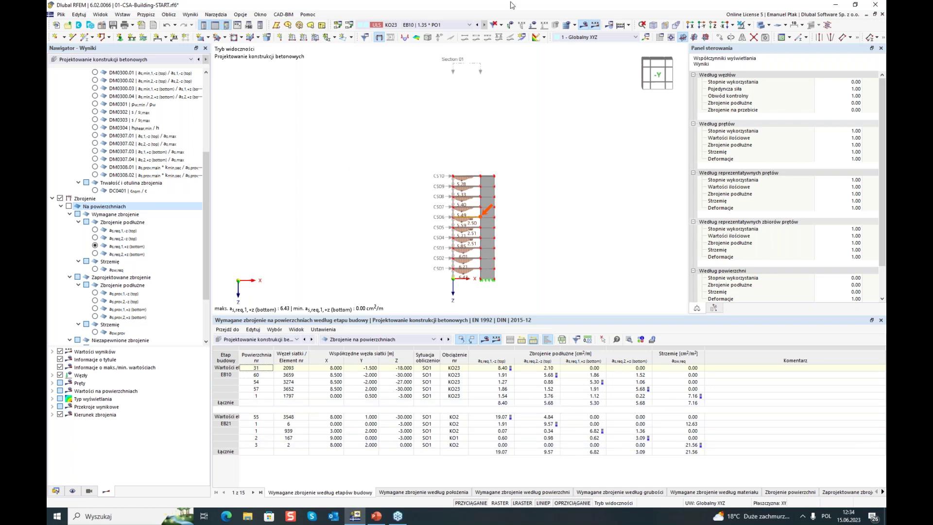
Display the required reinforcement results for combination KO2 (EB21 | 1.35 * PO1 + 1.50 * PO2).
{"action": "left_click", "coordinate": [469, 24]}
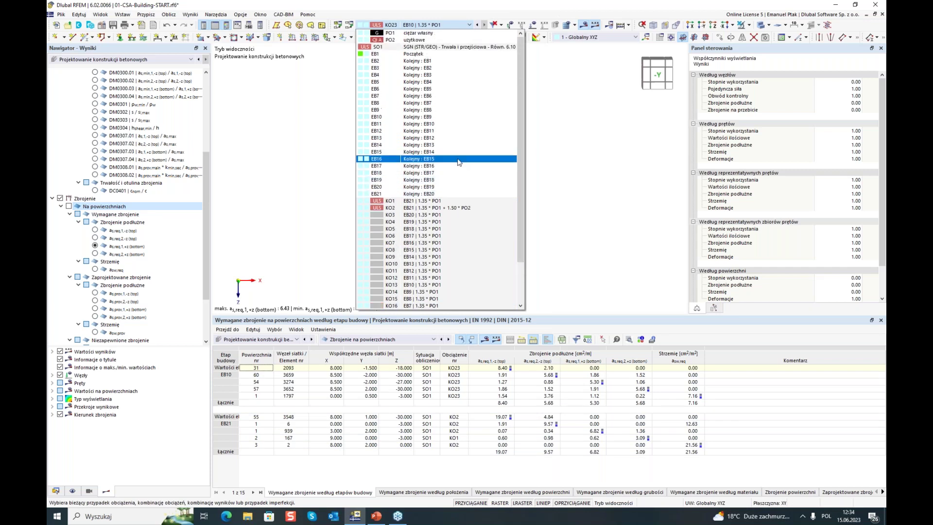
{"action": "left_click", "coordinate": [356, 175]}
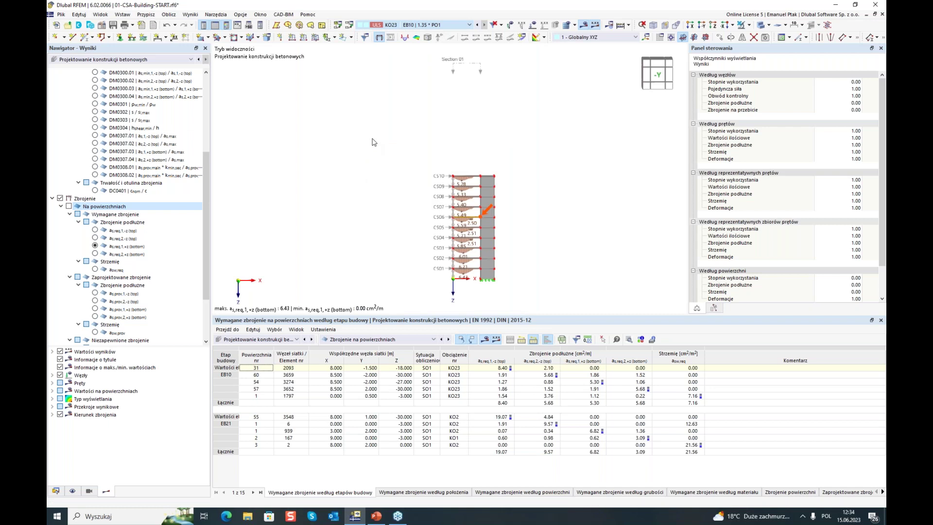
{"action": "middle_click_drag", "start_coordinate": [370, 142], "coordinate": [347, 152]}
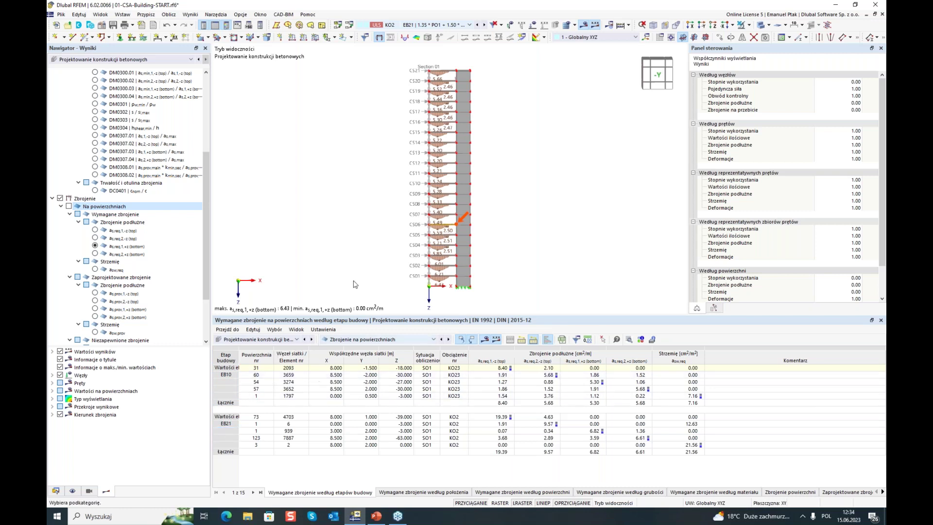
Switch the displayed results to construction stage EB10, followed by stage EB14.
{"action": "left_click", "coordinate": [469, 25]}
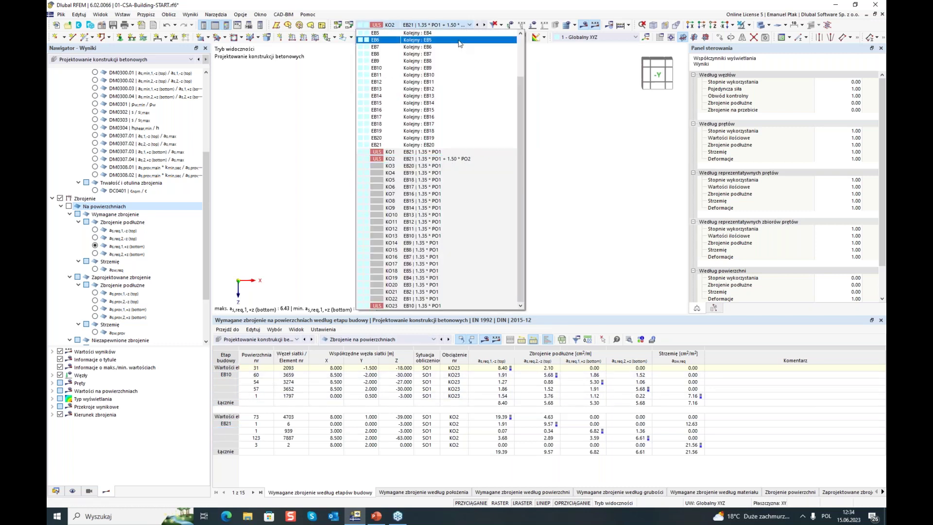
{"action": "scroll", "coordinate": [518, 110], "scroll_direction": "up", "scroll_amount": 3}
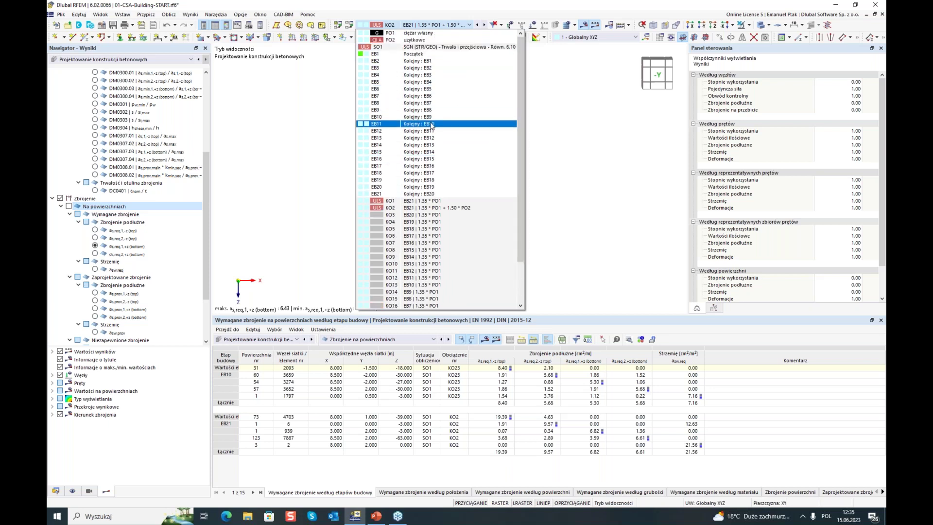
{"action": "left_click", "coordinate": [431, 118]}
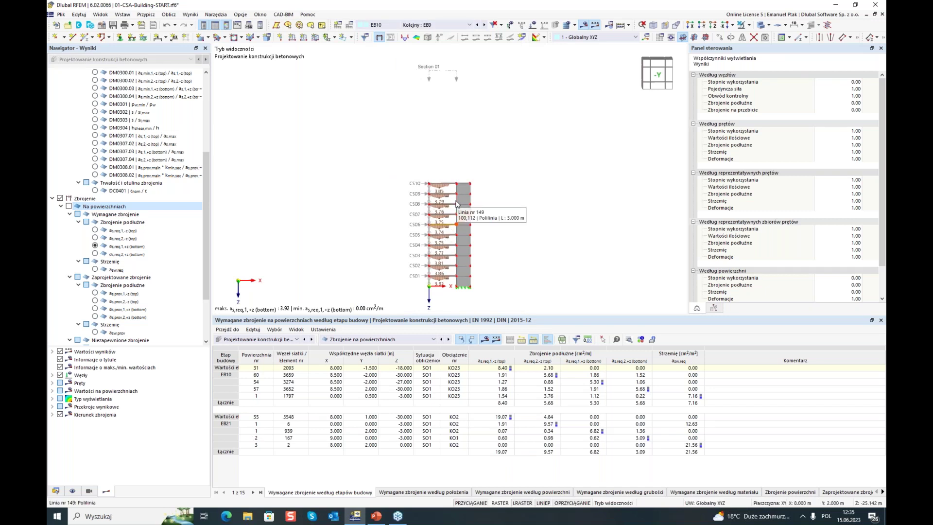
{"action": "left_click", "coordinate": [437, 25]}
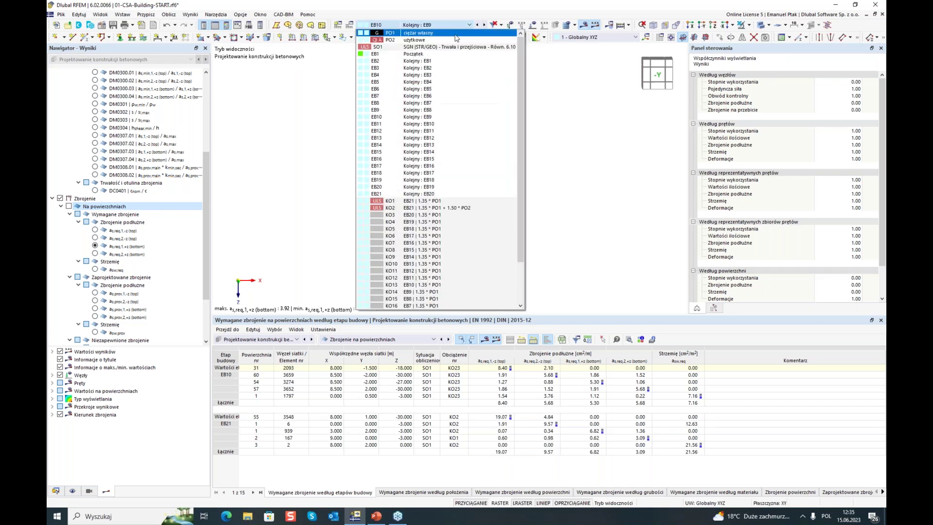
{"action": "key", "text": "Escape"}
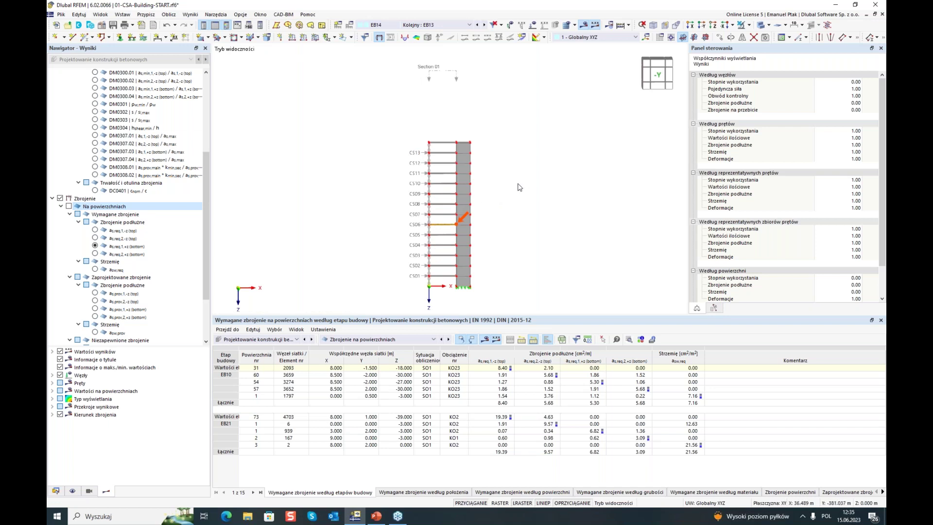
Show the data navigator, collapse the 01-CSA-Building-START.rf6 tree and switch to the galeria-finalny.rf6 model.
{"action": "left_click", "coordinate": [57, 491]}
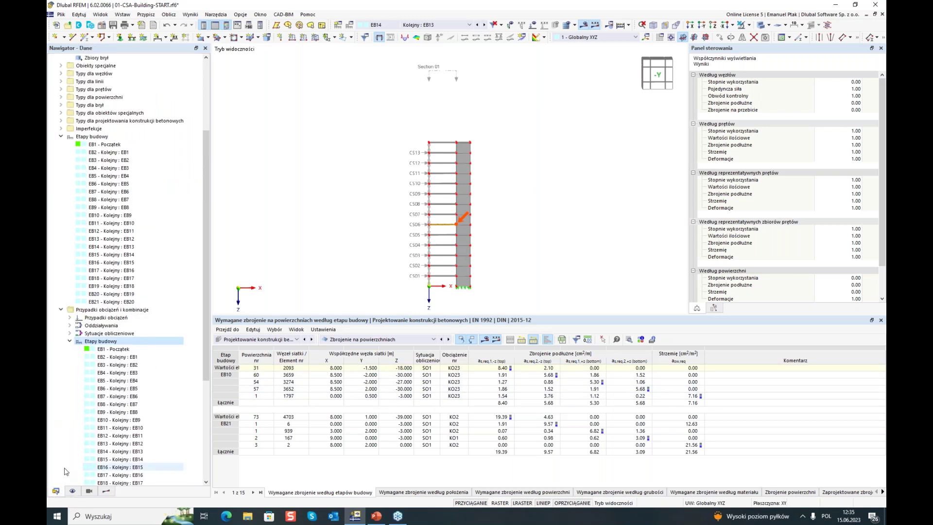
{"action": "scroll", "coordinate": [92, 350], "scroll_direction": "up", "scroll_amount": 2}
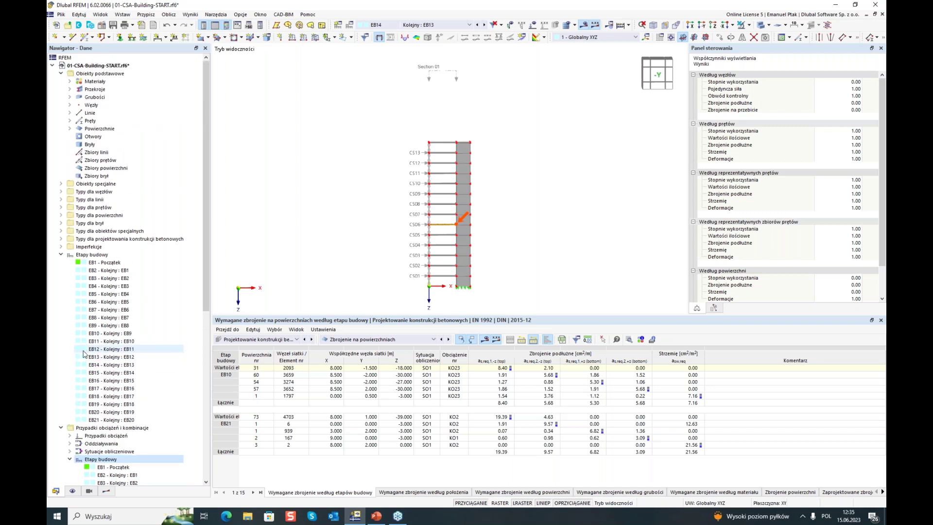
{"action": "left_click", "coordinate": [52, 66]}
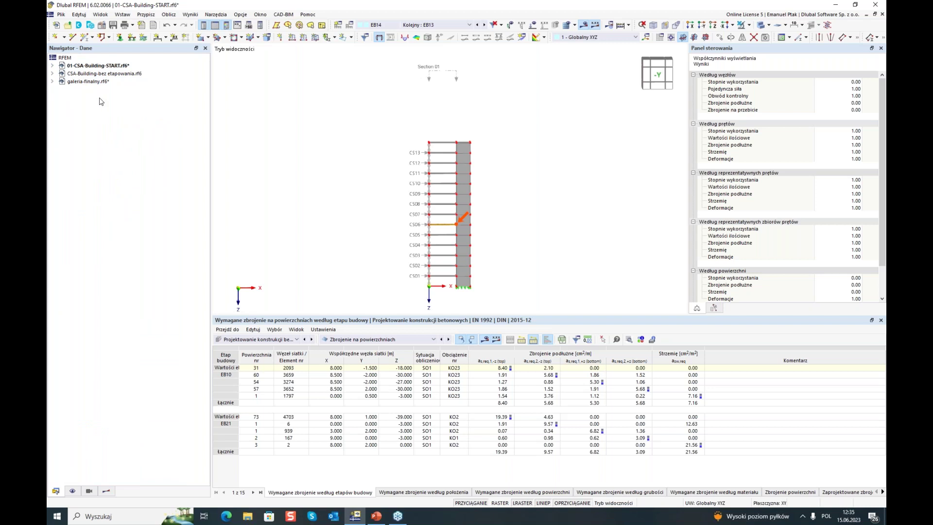
{"action": "left_click", "coordinate": [91, 81]}
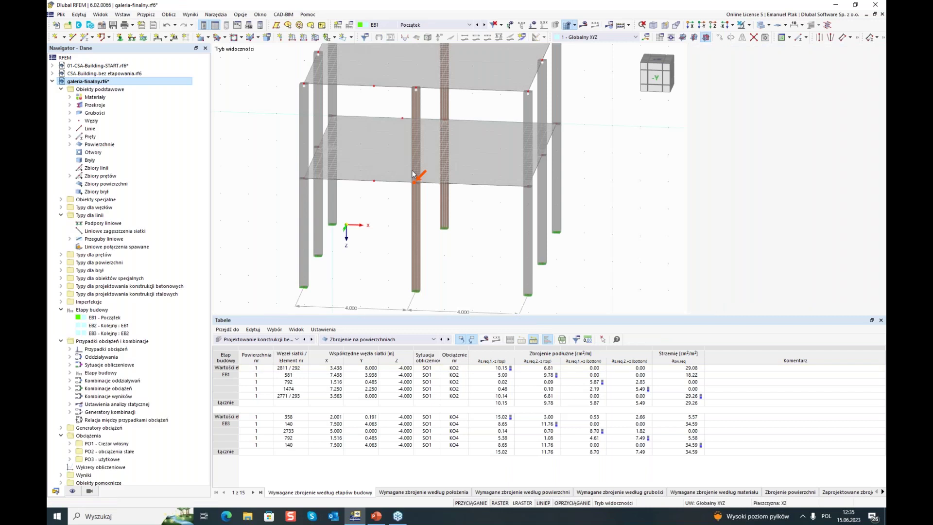
Examine the two-storey column-and-slab frame in its limited visibility state from the front and from an oblique angle.
{"action": "scroll", "coordinate": [313, 205], "scroll_direction": "down", "scroll_amount": 3}
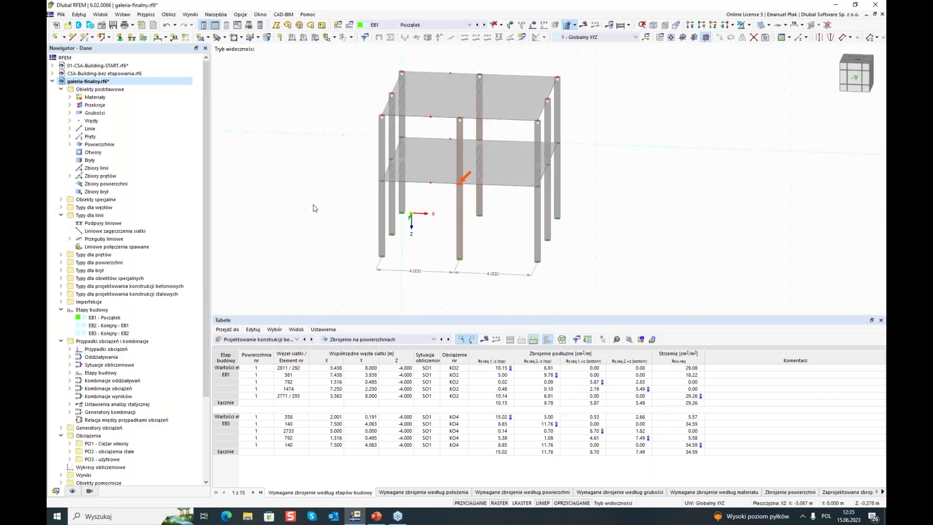
{"action": "middle_click_drag", "start_coordinate": [313, 205], "coordinate": [362, 187], "text": "ctrl"}
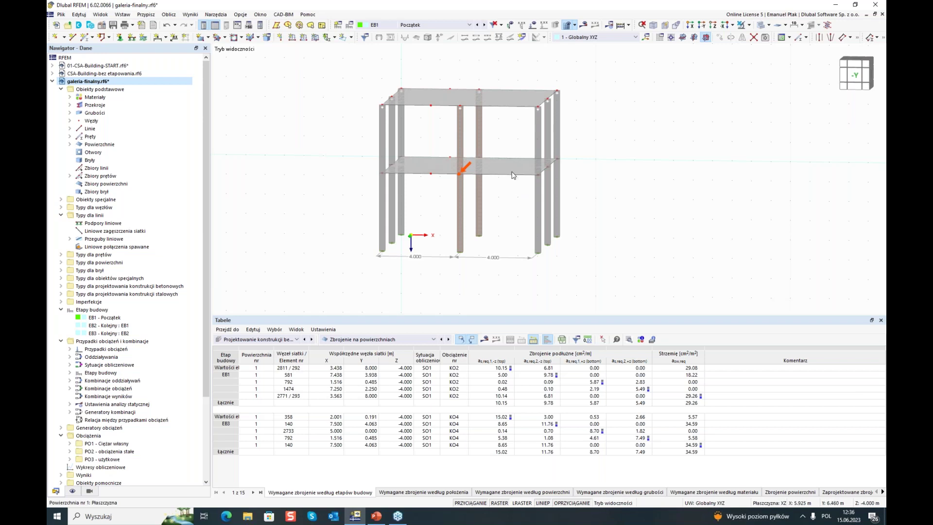
{"action": "mouse_move", "coordinate": [513, 176]}
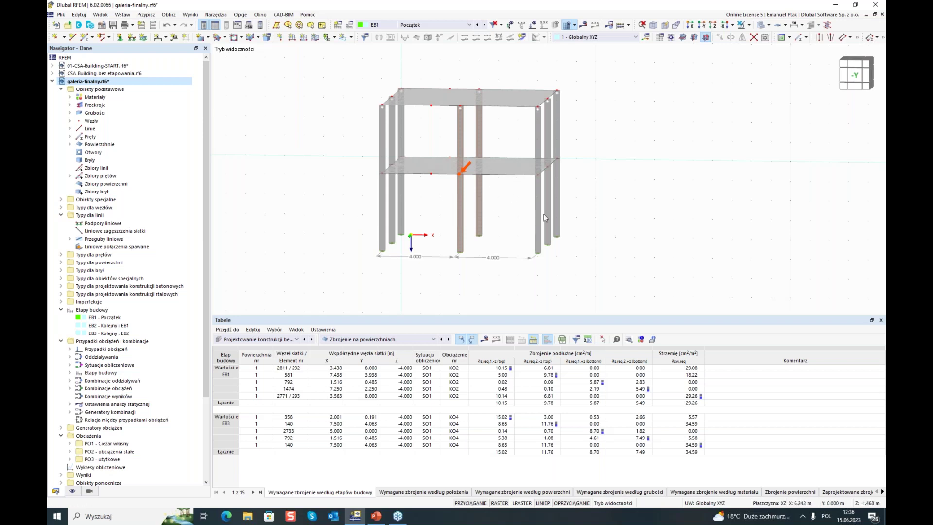
{"action": "right_click_drag", "start_coordinate": [338, 257], "coordinate": [431, 220]}
{"action": "left_click", "coordinate": [369, 223]}
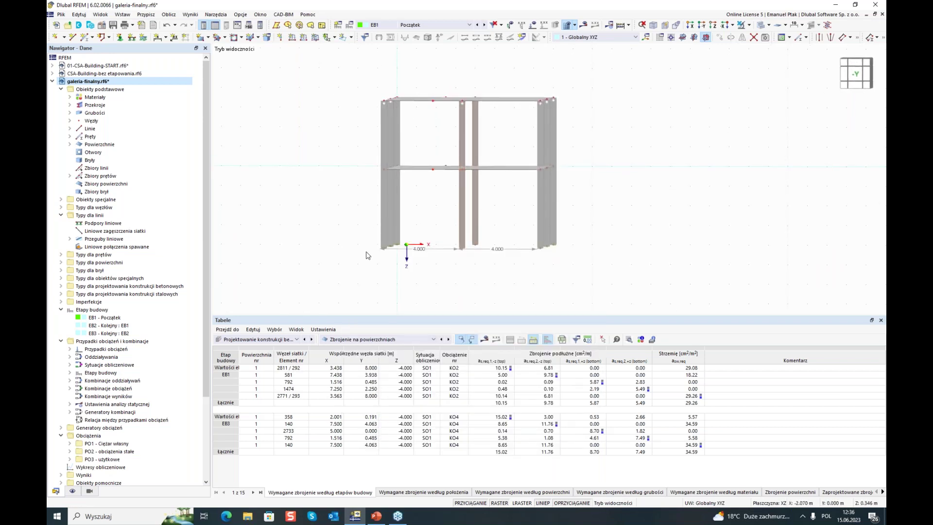
{"action": "right_click_drag", "start_coordinate": [348, 236], "coordinate": [347, 239]}
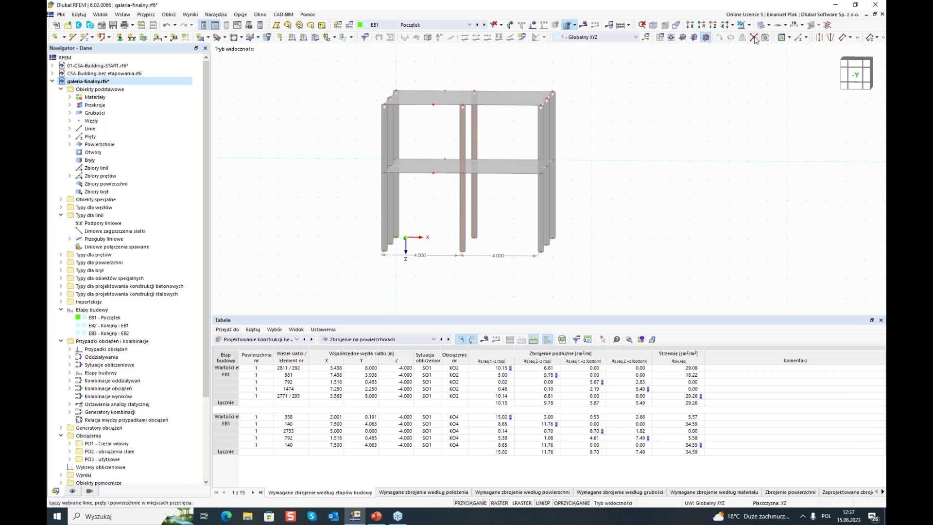
{"action": "left_click", "coordinate": [745, 25]}
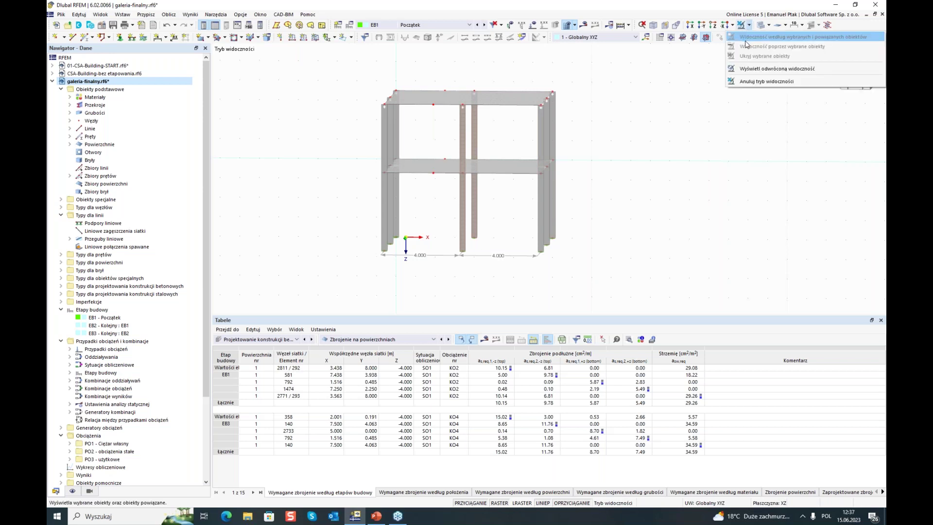
{"action": "left_click", "coordinate": [751, 82]}
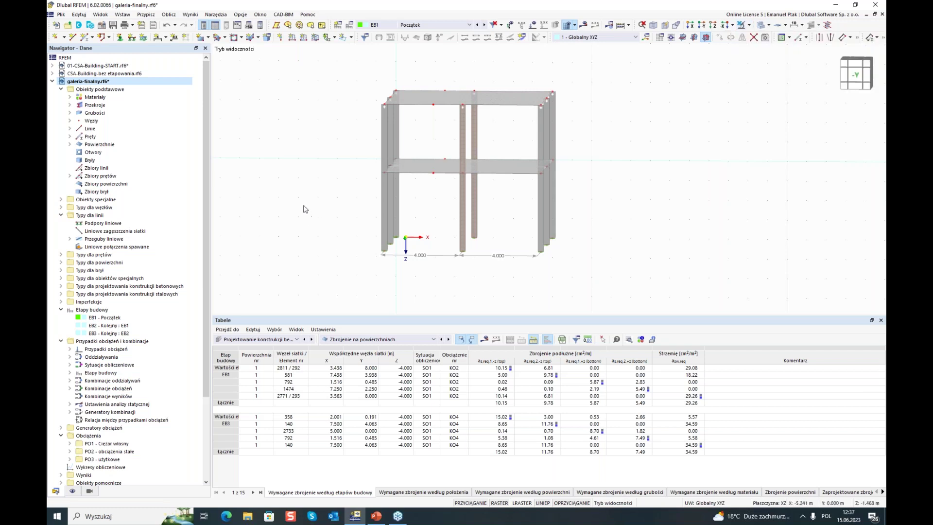
{"action": "middle_click_drag", "start_coordinate": [334, 190], "coordinate": [324, 216], "text": "ctrl"}
{"action": "middle_click_drag", "start_coordinate": [325, 217], "coordinate": [433, 203]}
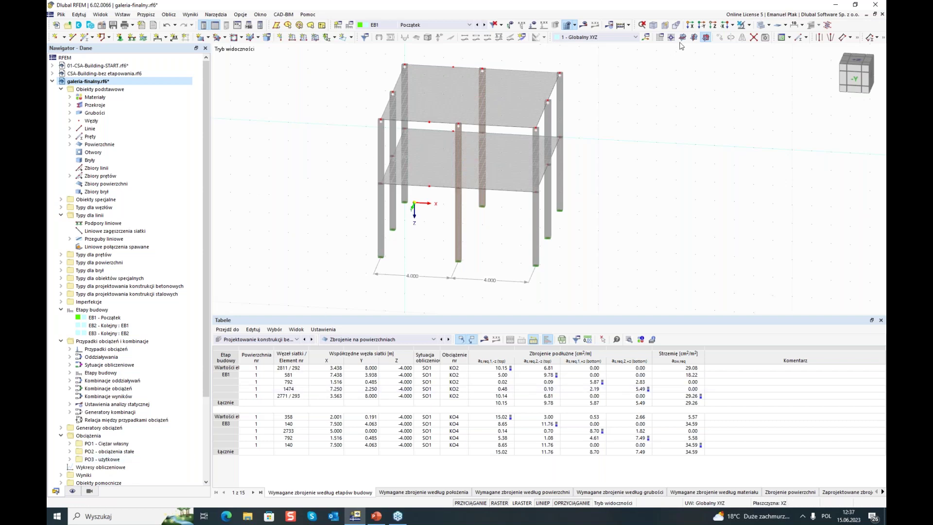
{"action": "left_click", "coordinate": [469, 26]}
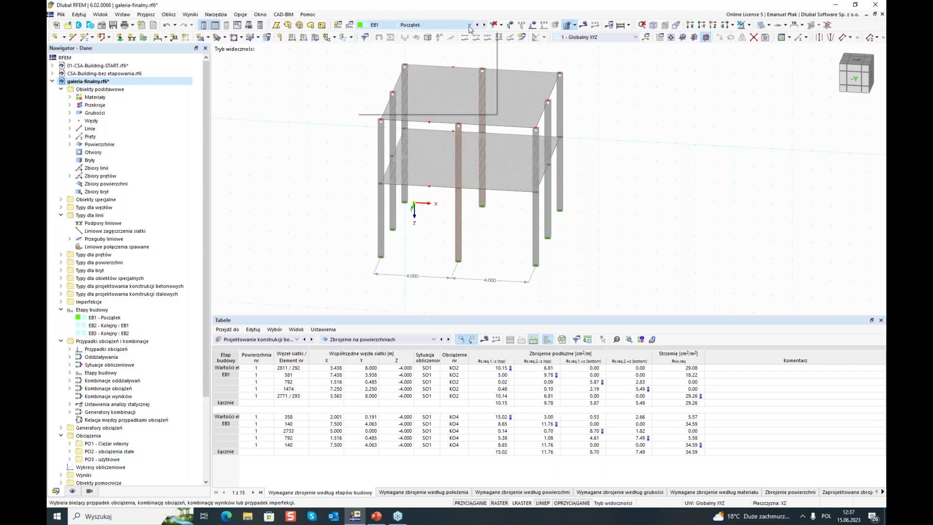
{"action": "left_click", "coordinate": [398, 146]}
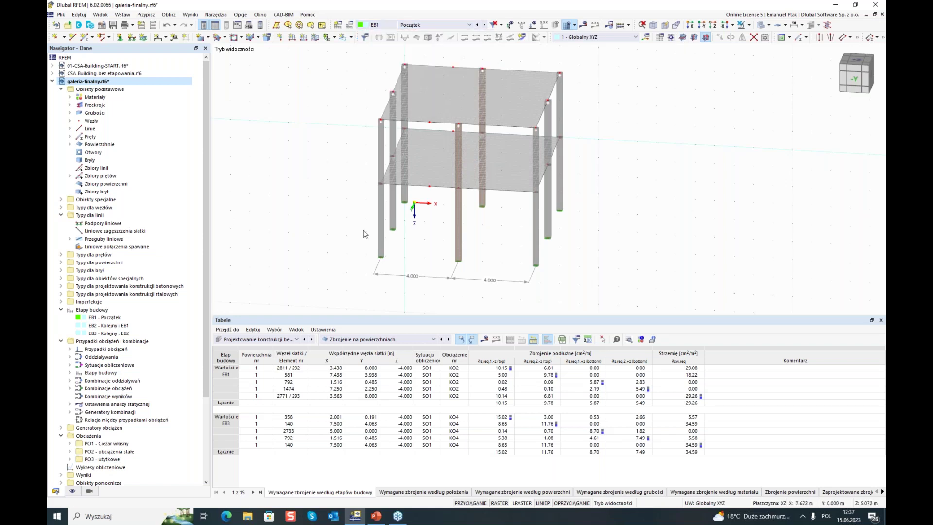
{"action": "left_click", "coordinate": [582, 29]}
{"action": "left_click", "coordinate": [539, 294]}
{"action": "mouse_move", "coordinate": [334, 233]}
{"action": "middle_mouse_down", "text": "ctrl"}
{"action": "mouse_move", "coordinate": [323, 200]}
{"action": "mouse_move", "coordinate": [322, 223]}
{"action": "mouse_move", "coordinate": [332, 216]}
{"action": "middle_mouse_up", "text": "ctrl"}
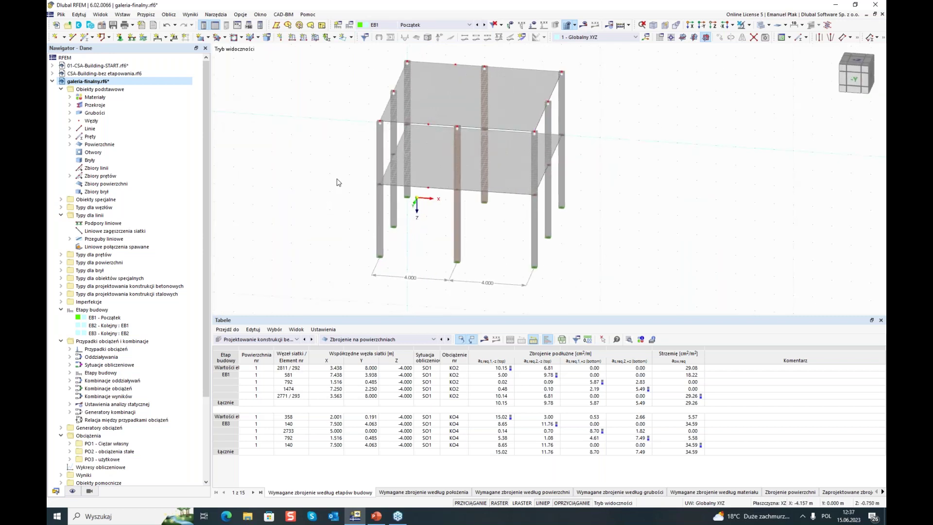
{"action": "middle_click_drag", "start_coordinate": [335, 179], "coordinate": [336, 160], "text": "ctrl"}
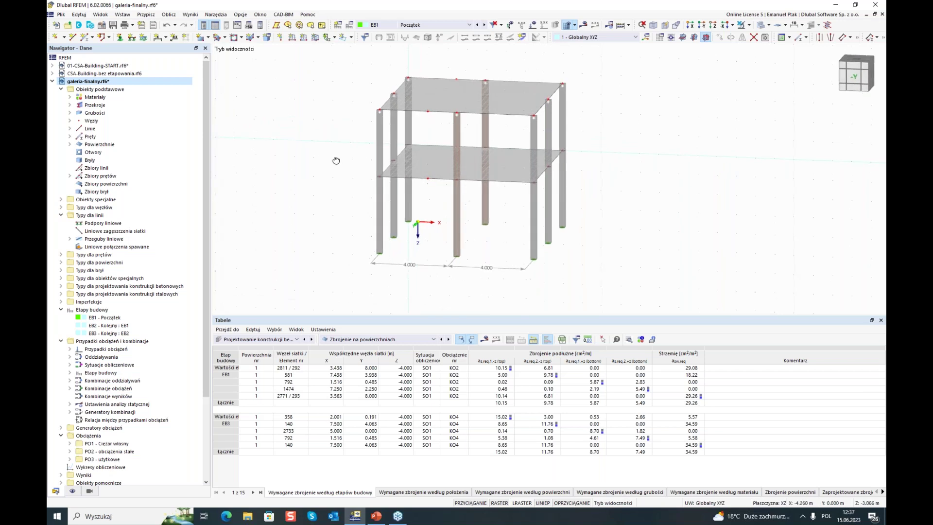
{"action": "scroll", "coordinate": [428, 173], "scroll_direction": "up", "scroll_amount": 2}
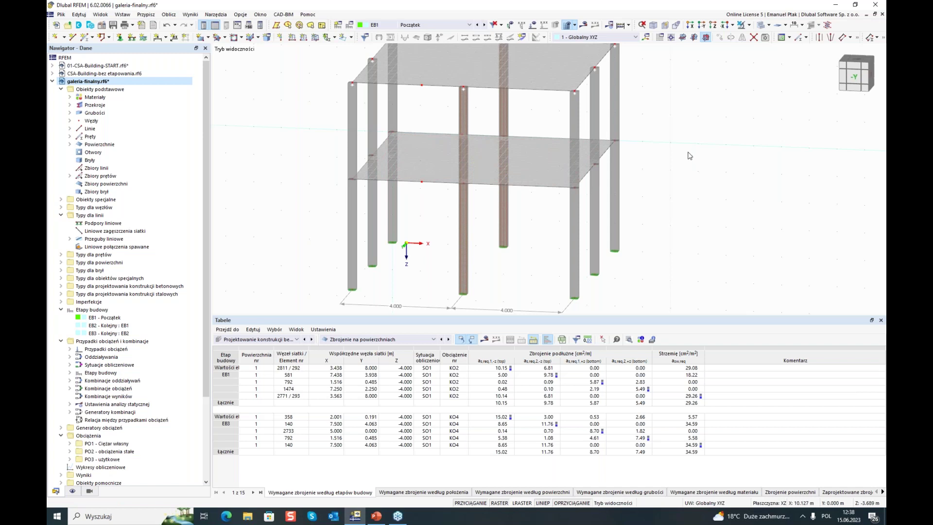
{"action": "scroll", "coordinate": [690, 156], "scroll_direction": "down", "scroll_amount": 1}
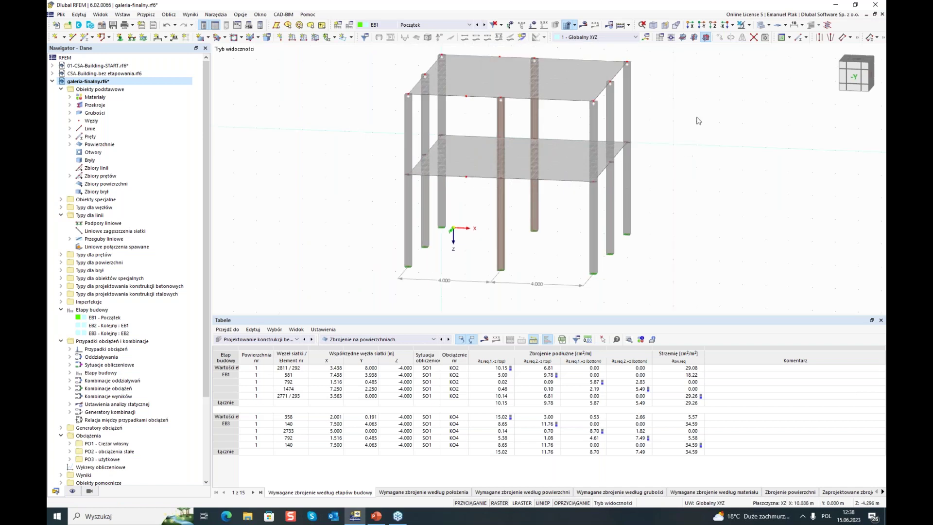
Cancel visibility mode so that all objects of the two-storey frame model are displayed.
{"action": "left_click", "coordinate": [751, 28]}
{"action": "left_click", "coordinate": [733, 81]}
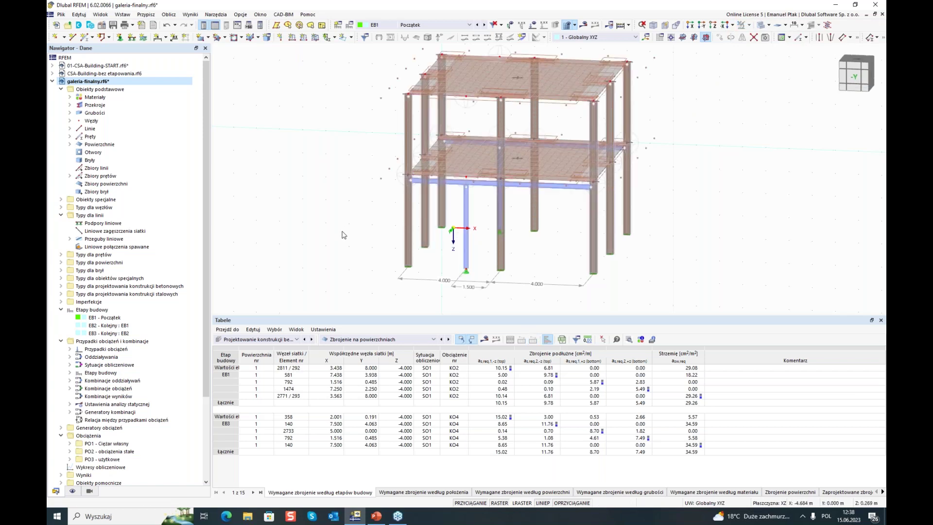
{"action": "key", "text": "ctrl+1"}
{"action": "middle_click_drag", "start_coordinate": [350, 202], "coordinate": [288, 222], "text": "ctrl"}
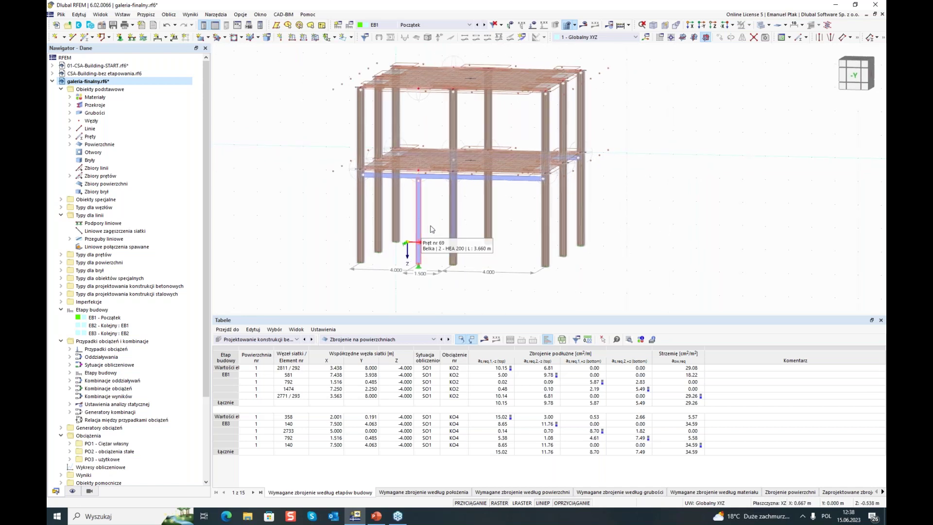
Examine the HEA 200 steel beams and posts supporting the lower slab from the front and from oblique angles.
{"action": "middle_click_drag", "start_coordinate": [316, 233], "coordinate": [354, 202]}
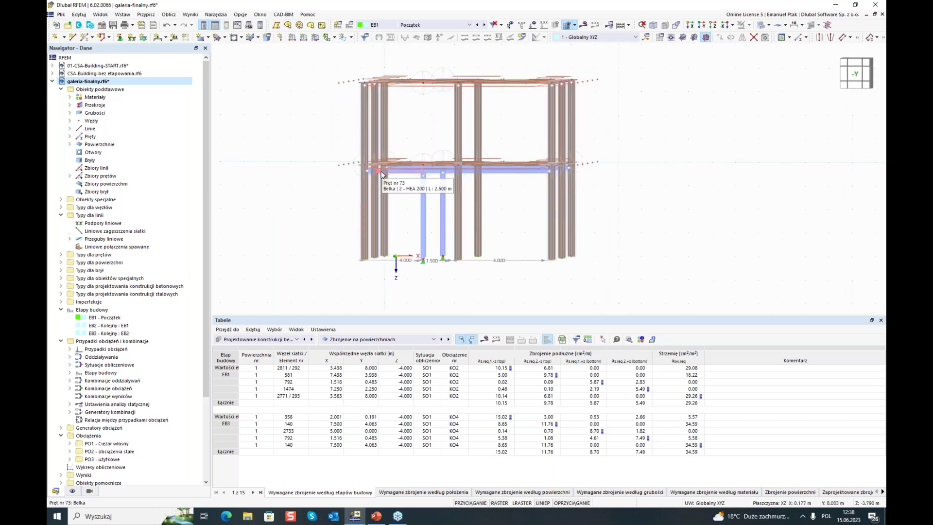
{"action": "scroll", "coordinate": [392, 215], "scroll_direction": "up", "scroll_amount": 2}
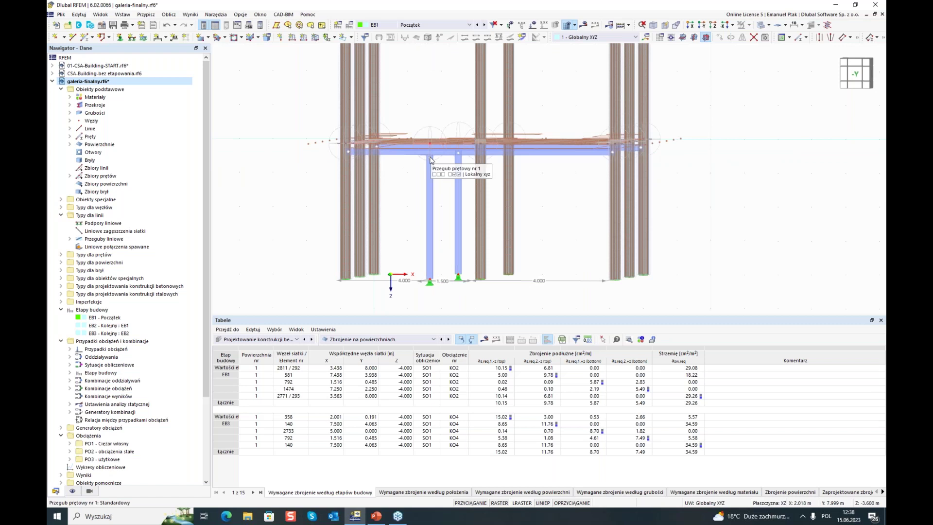
{"action": "right_click", "coordinate": [292, 229]}
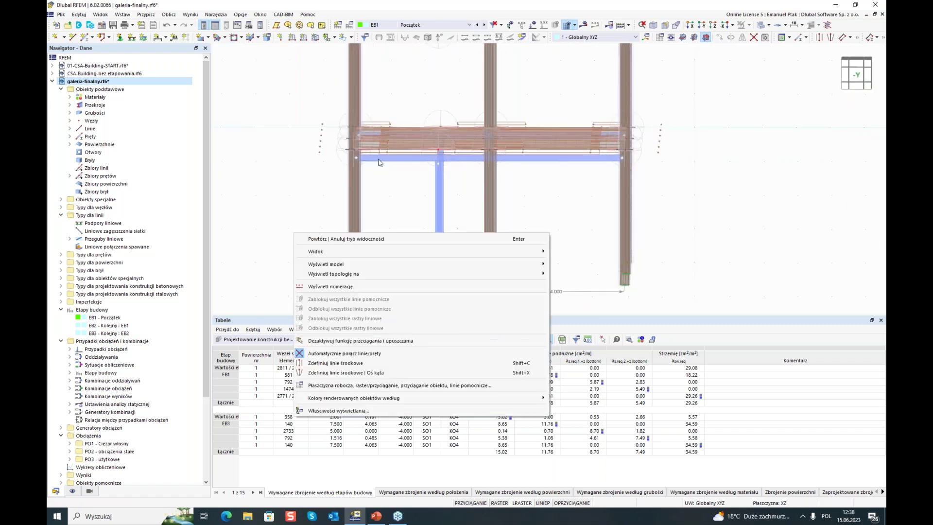
{"action": "left_click", "coordinate": [312, 189]}
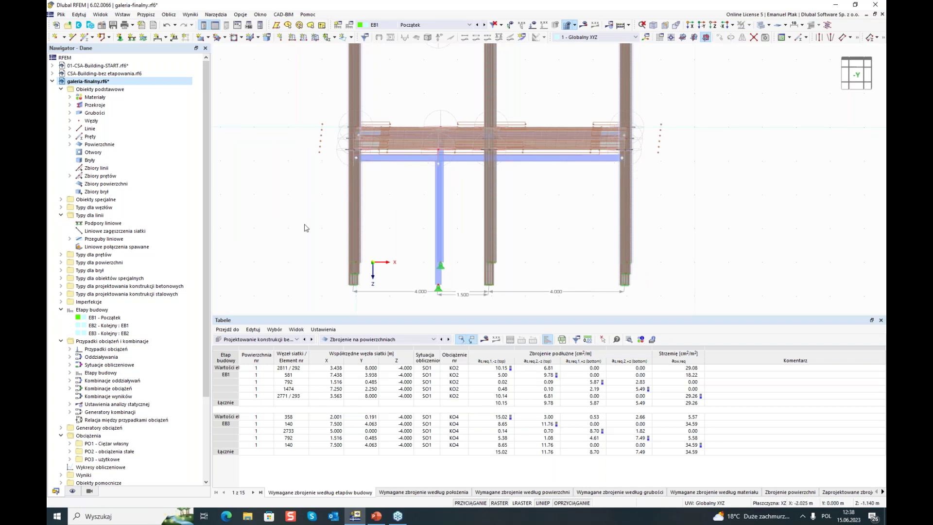
{"action": "middle_click_drag", "start_coordinate": [306, 228], "coordinate": [398, 238]}
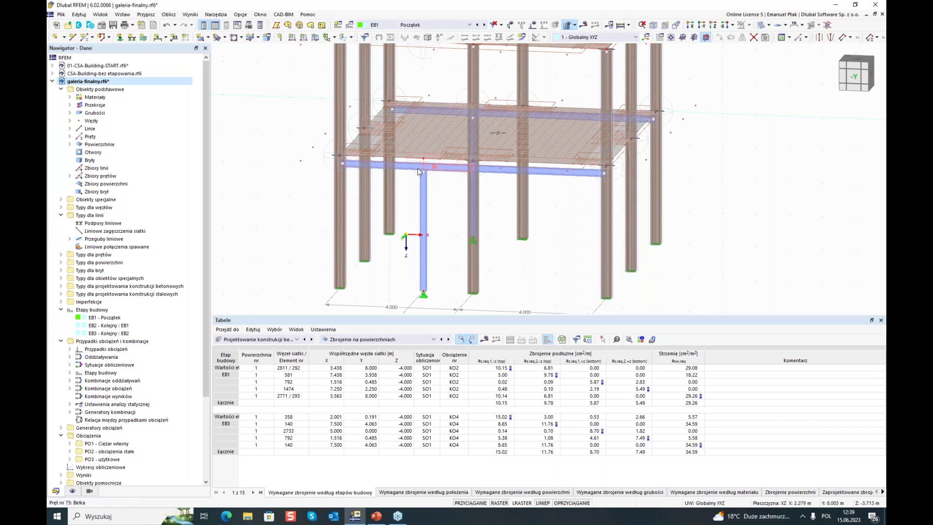
{"action": "right_click_drag", "start_coordinate": [256, 210], "coordinate": [357, 170]}
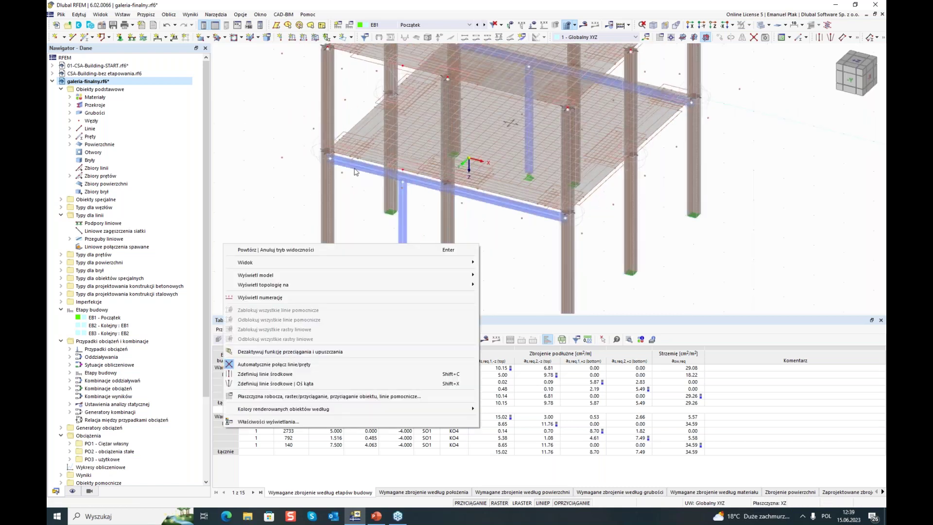
{"action": "key", "text": "Escape"}
Review the eccentricity definition of the HEA 200 beam under the front slab edge, including its cross-section alignment and offset from surface 1.
{"action": "right_click", "coordinate": [357, 169]}
{"action": "mouse_move", "coordinate": [511, 201]}
{"action": "left_click", "coordinate": [572, 194]}
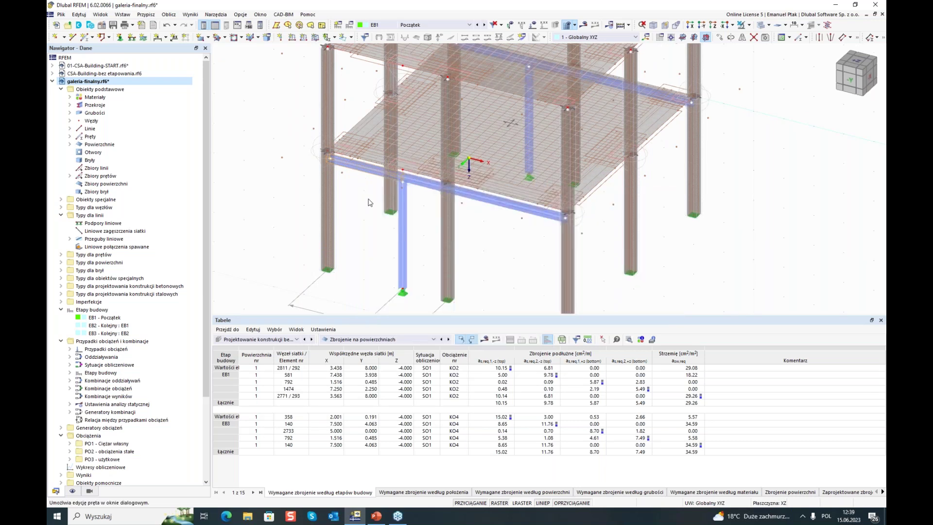
{"action": "left_click", "coordinate": [306, 117]}
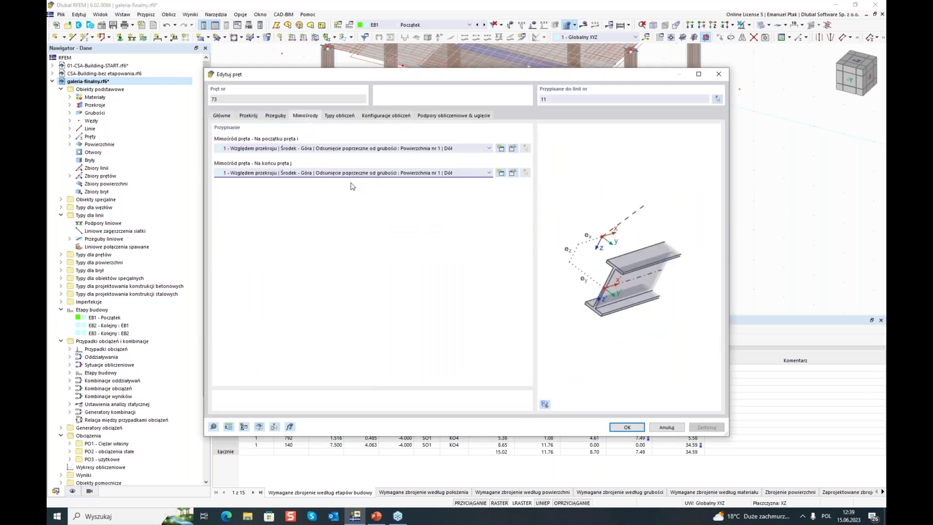
{"action": "left_click", "coordinate": [512, 149]}
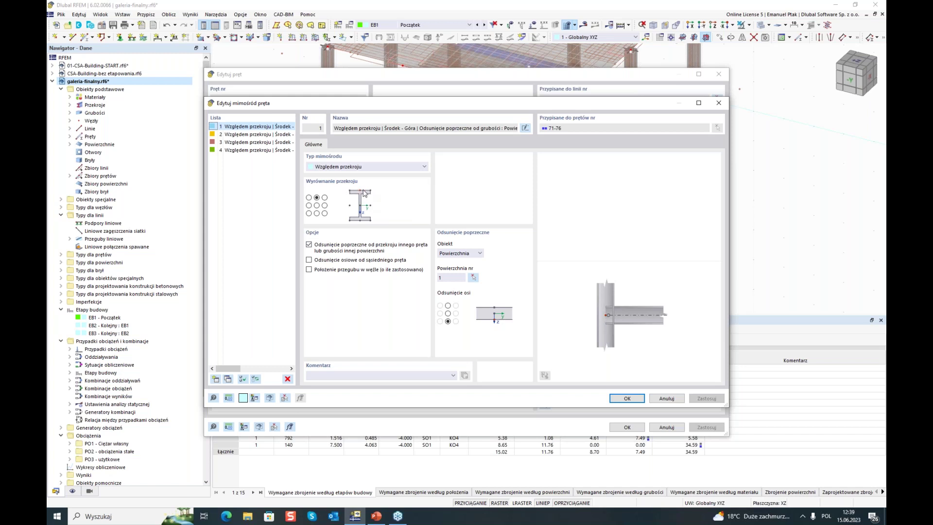
{"action": "left_click", "coordinate": [667, 399]}
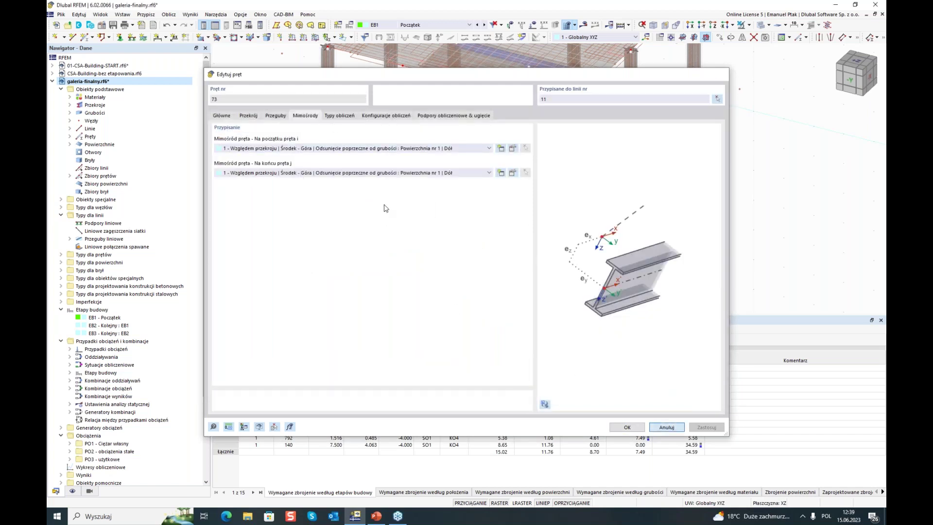
{"action": "key", "text": "Escape"}
Review line hinge 1 between the lower slab and steel beams, keeping the uz nonlinearity as Utwierdzenie przy dodatniej vz.
{"action": "scroll", "coordinate": [449, 197], "scroll_direction": "up", "scroll_amount": 5}
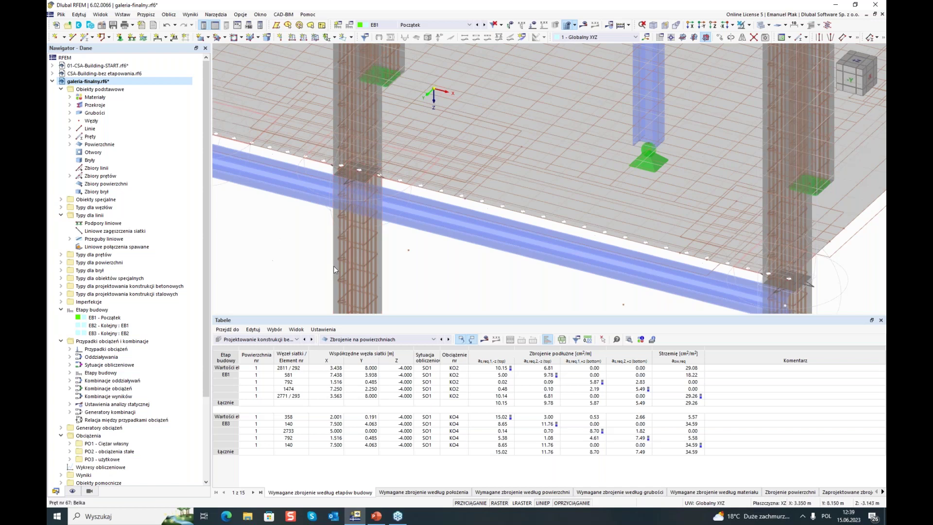
{"action": "scroll", "coordinate": [302, 252], "scroll_direction": "down", "scroll_amount": 2}
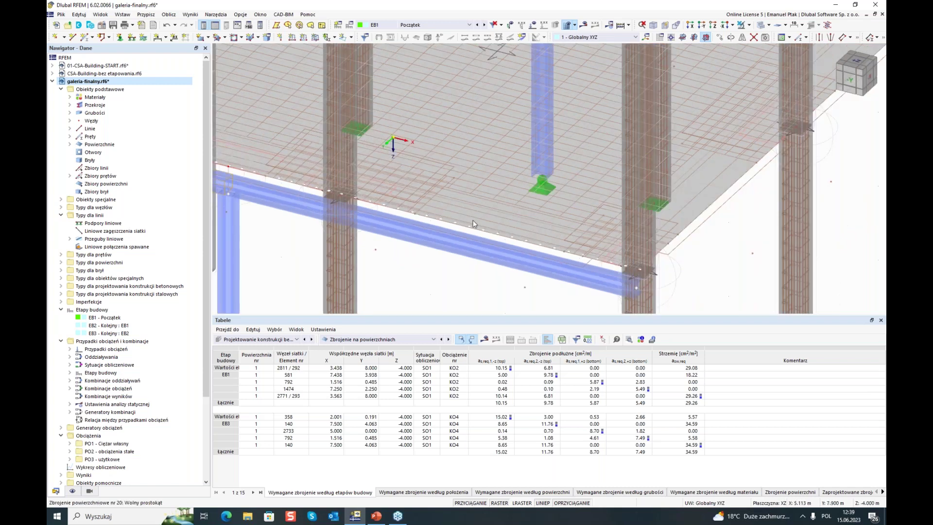
{"action": "right_click", "coordinate": [124, 238]}
{"action": "left_click", "coordinate": [128, 246]}
{"action": "left_click", "coordinate": [459, 274]}
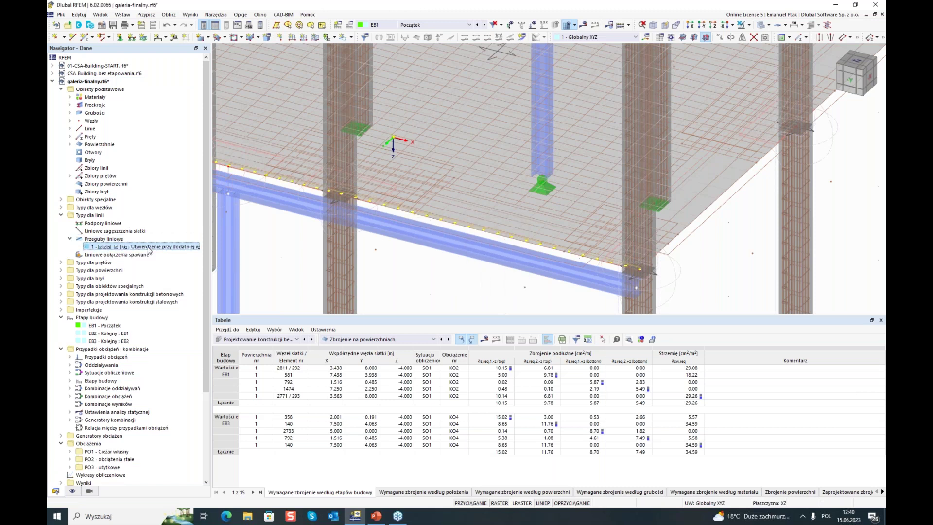
{"action": "double_click", "coordinate": [149, 249]}
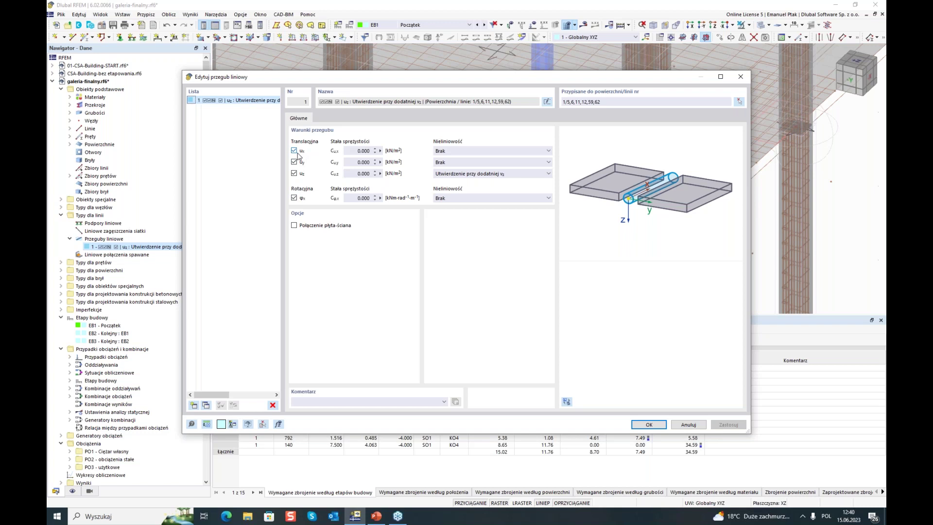
{"action": "left_click", "coordinate": [484, 178]}
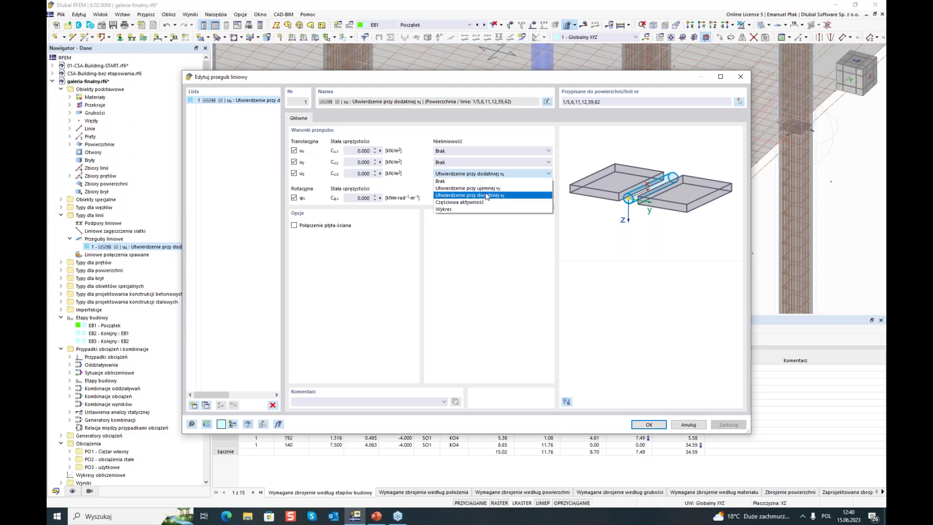
{"action": "left_click", "coordinate": [486, 196]}
{"action": "left_click", "coordinate": [656, 425]}
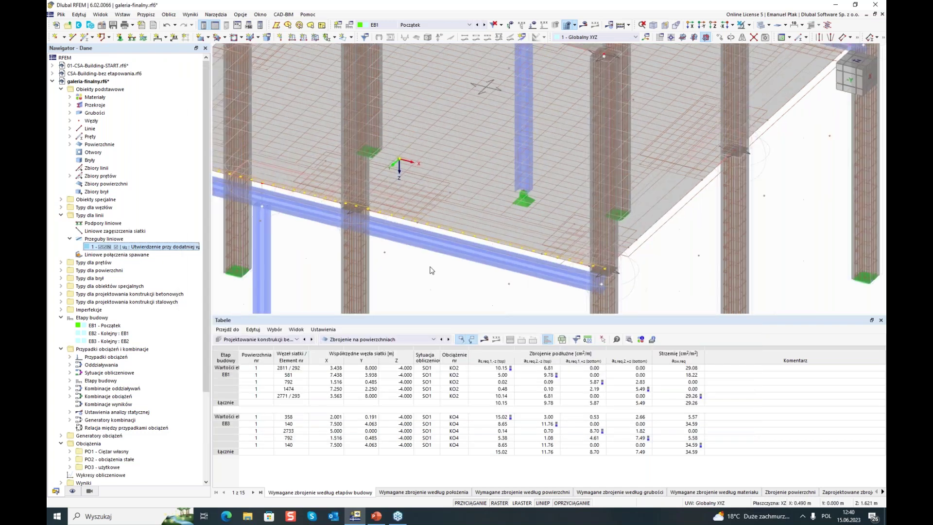
Display the frame's load cases in turn: PO1 Ciężar własny, PO2 obciążenia stałe and PO3 użytkowe.
{"action": "key", "text": "F6"}
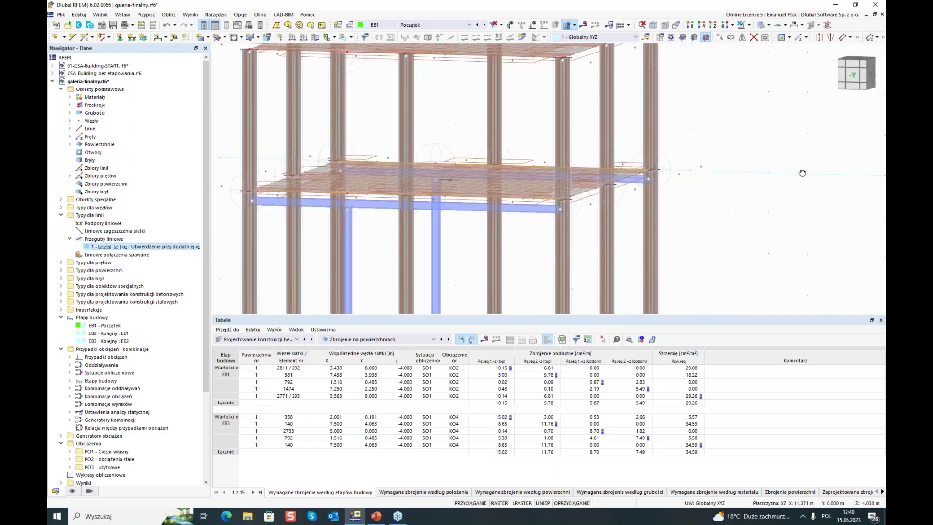
{"action": "middle_click_drag", "start_coordinate": [803, 173], "coordinate": [807, 185], "text": "ctrl"}
{"action": "scroll", "coordinate": [806, 185], "scroll_direction": "down", "scroll_amount": 5}
{"action": "left_click", "coordinate": [434, 24]}
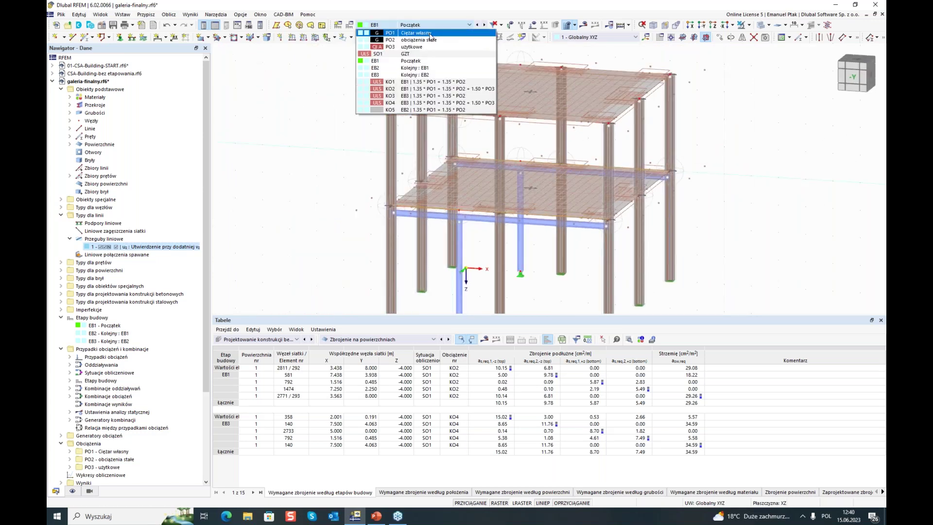
{"action": "left_click", "coordinate": [429, 34]}
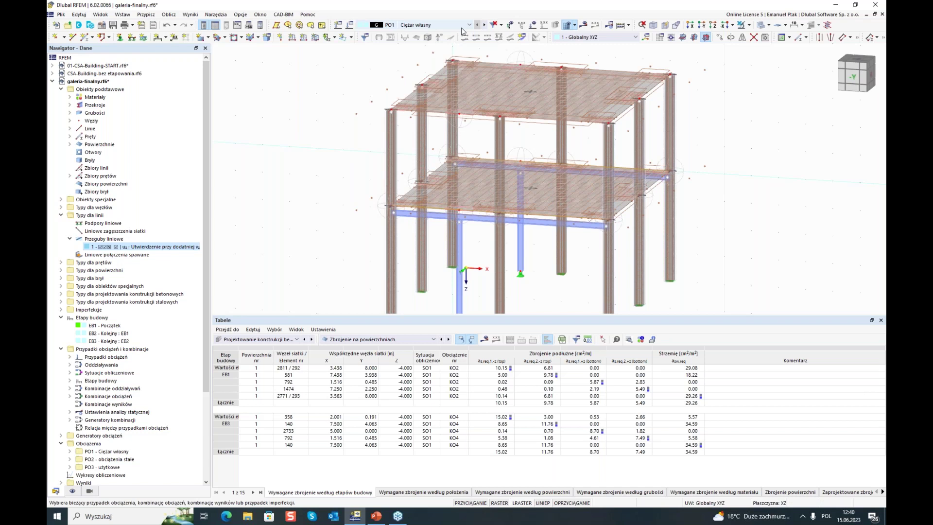
{"action": "left_click", "coordinate": [484, 24]}
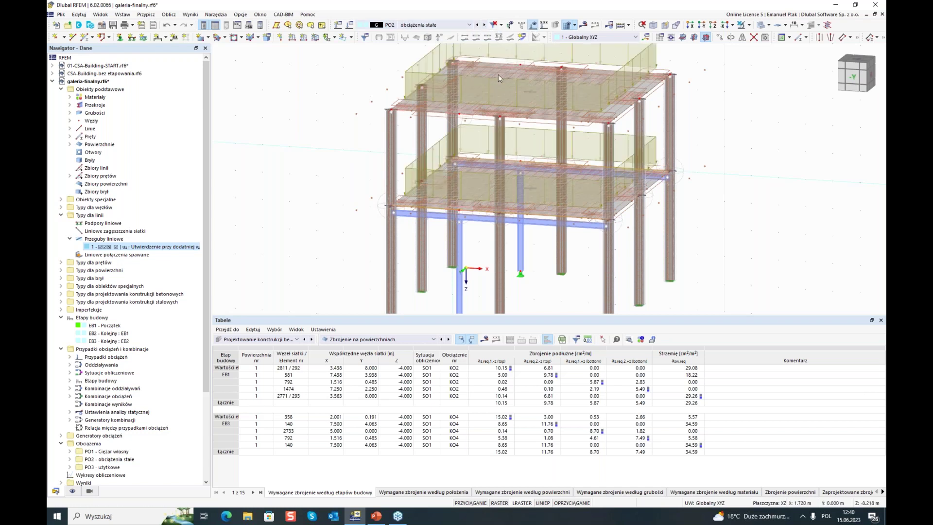
{"action": "middle_click_drag", "start_coordinate": [320, 173], "coordinate": [306, 191]}
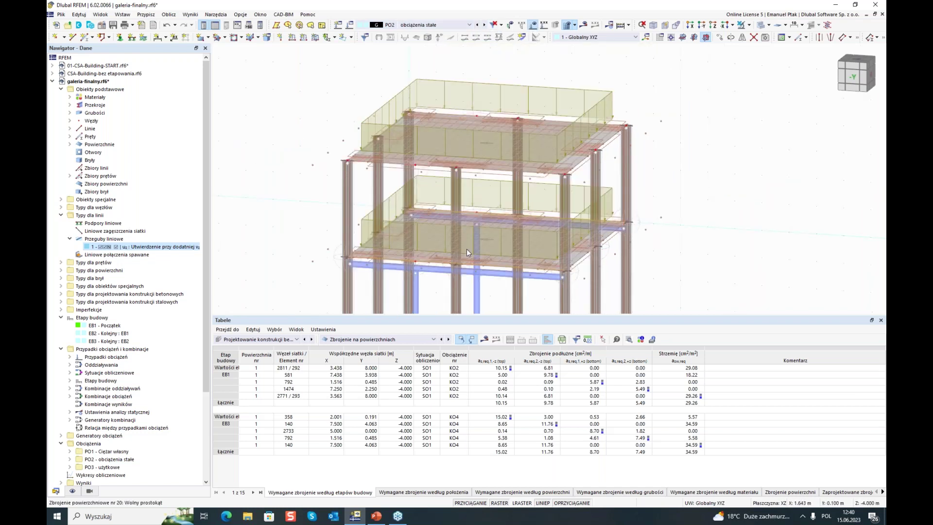
{"action": "left_click", "coordinate": [479, 24]}
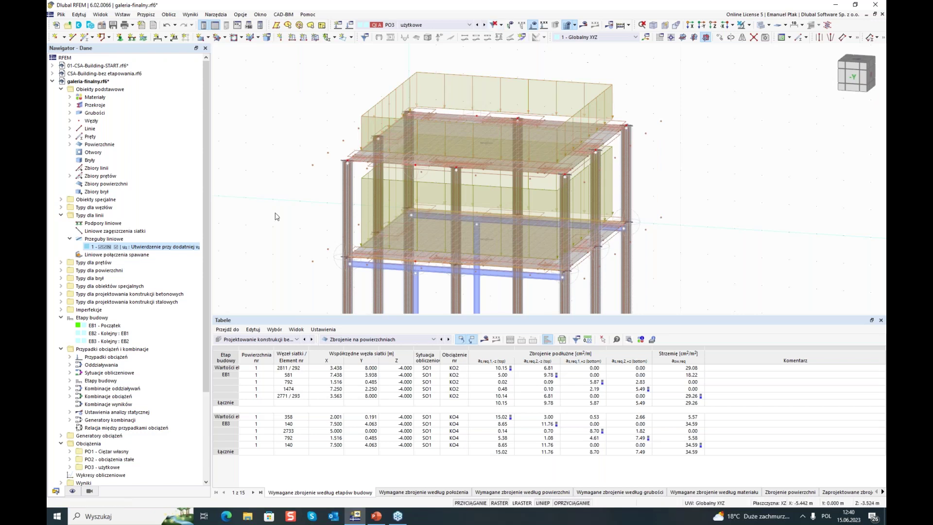
Turn off the display of loads on the frame.
{"action": "scroll", "coordinate": [283, 222], "scroll_direction": "down", "scroll_amount": 5}
{"action": "middle_click_drag", "start_coordinate": [285, 222], "coordinate": [379, 198], "text": "ctrl"}
{"action": "left_click", "coordinate": [533, 26]}
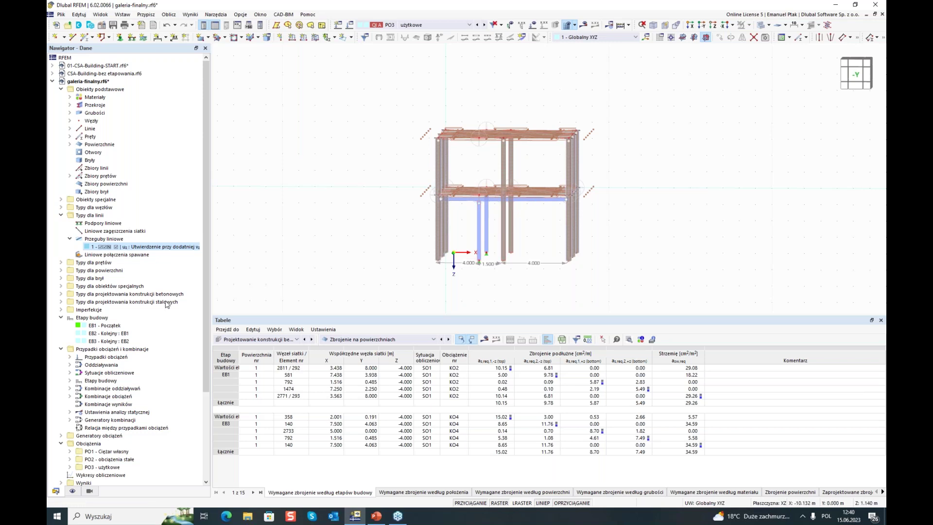
Delete the existing construction stages EB1, EB2 and EB3.
{"action": "scroll", "coordinate": [88, 311], "scroll_direction": "down", "scroll_amount": 1}
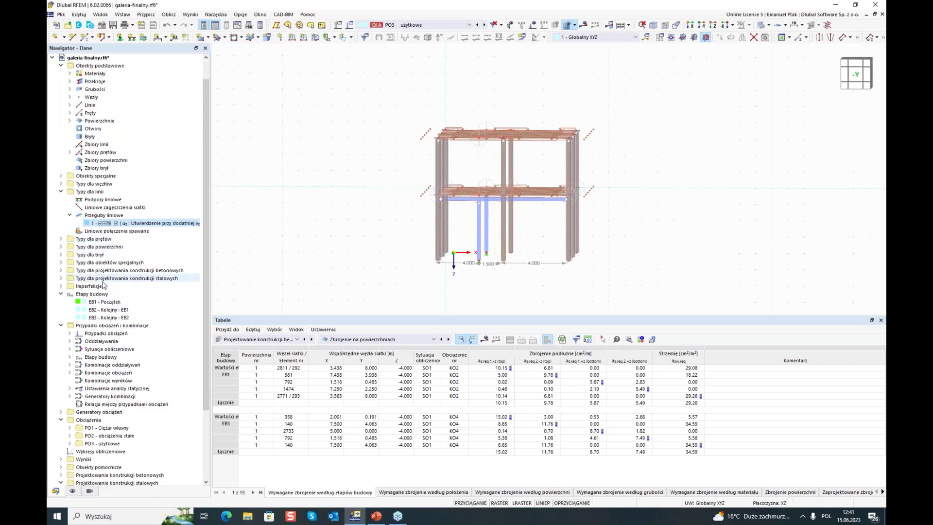
{"action": "right_click", "coordinate": [101, 293]}
{"action": "left_click", "coordinate": [130, 301]}
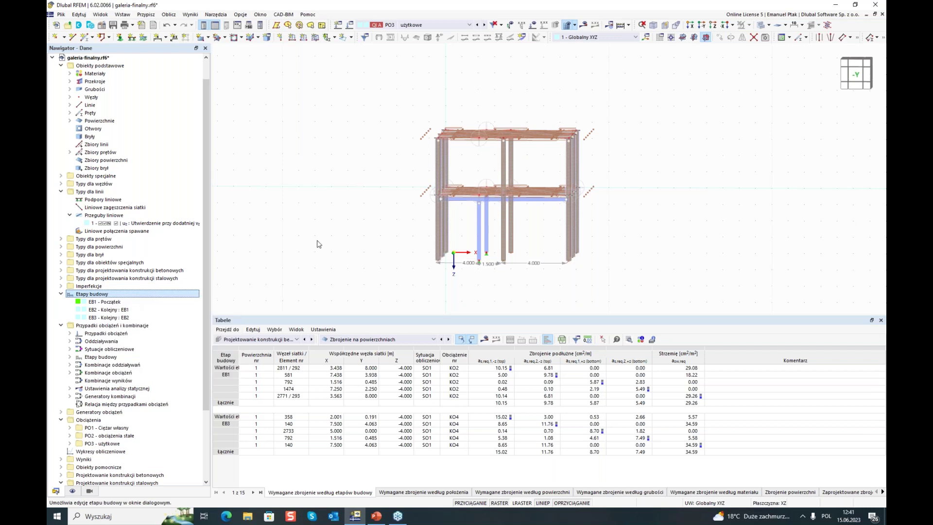
{"action": "left_click_drag", "start_coordinate": [256, 160], "coordinate": [256, 121]}
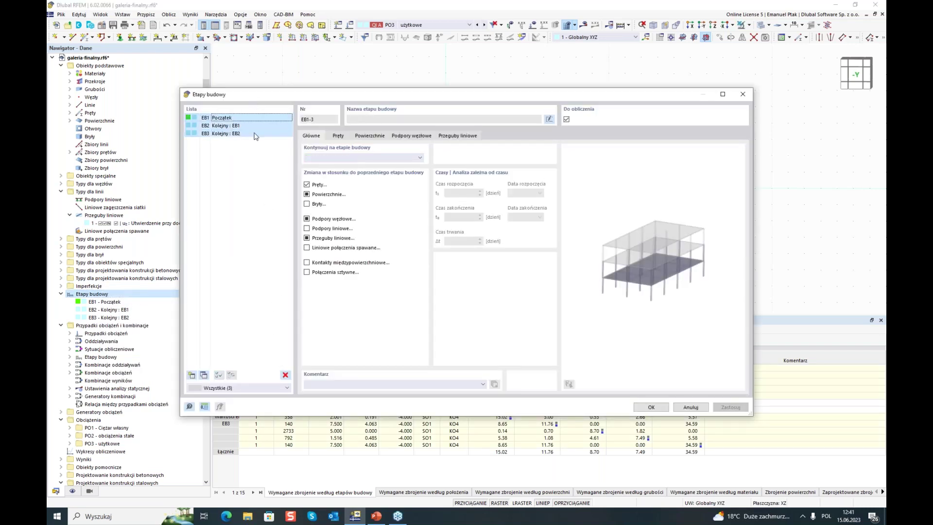
{"action": "left_click", "coordinate": [285, 375]}
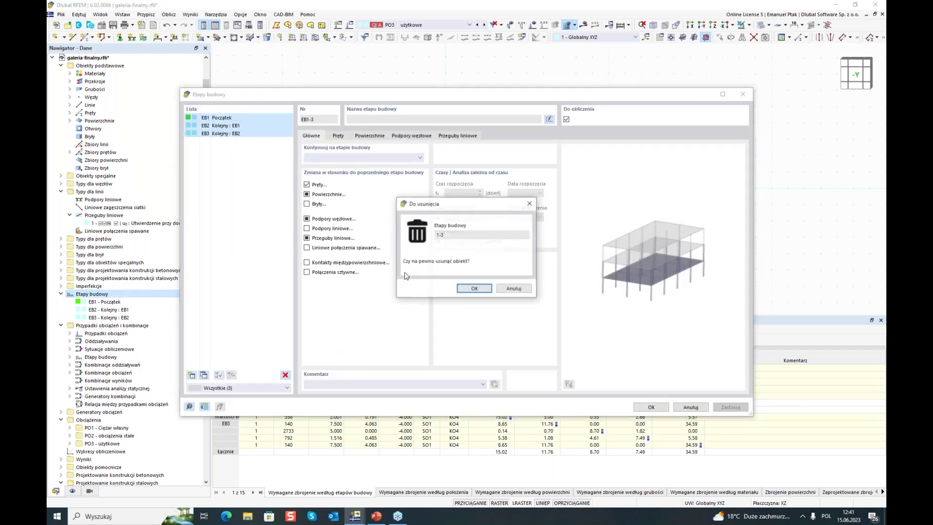
{"action": "left_click", "coordinate": [474, 288]}
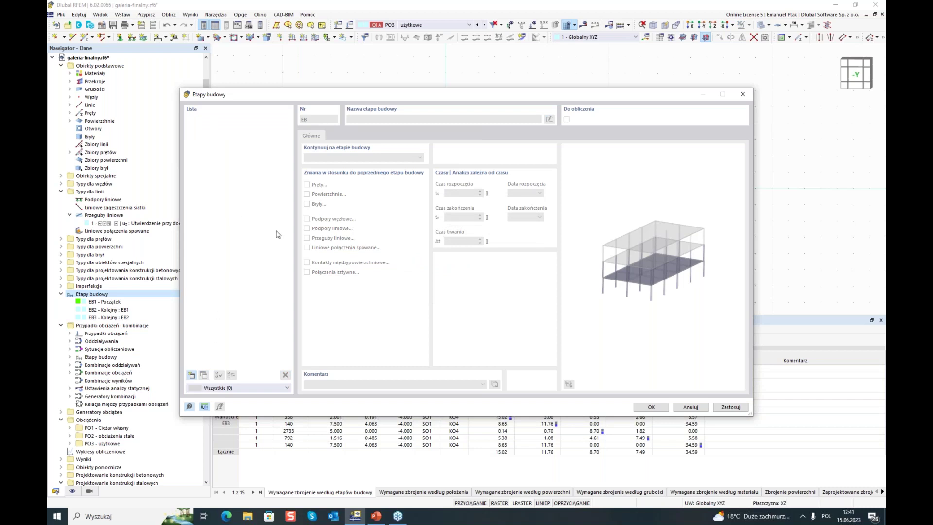
Create three new construction stages, EB1 to EB3.
{"action": "left_click", "coordinate": [191, 374]}
{"action": "left_click", "coordinate": [192, 374]}
{"action": "left_click", "coordinate": [191, 374]}
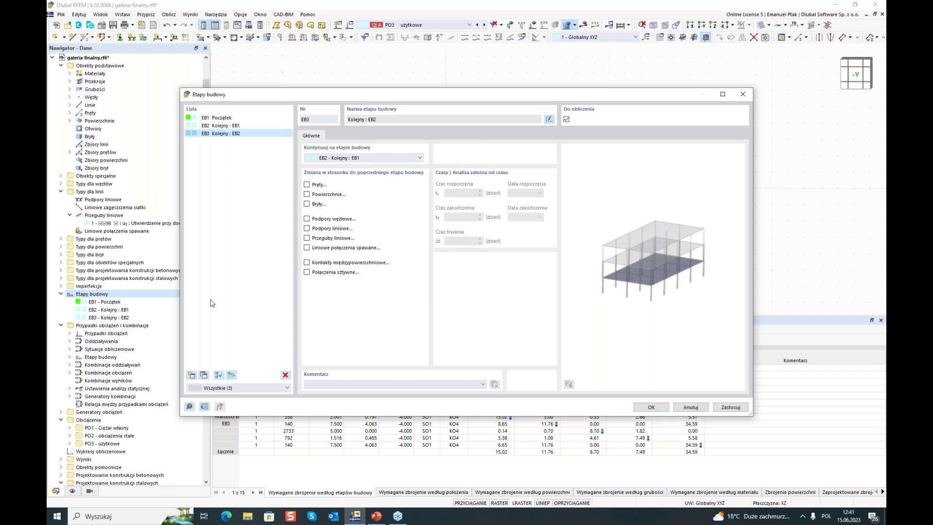
Enable changes to members (Pręty), surfaces (Powierzchnie) and nodal supports (Podpory węzłowe) for construction stage EB1.
{"action": "left_click", "coordinate": [223, 117]}
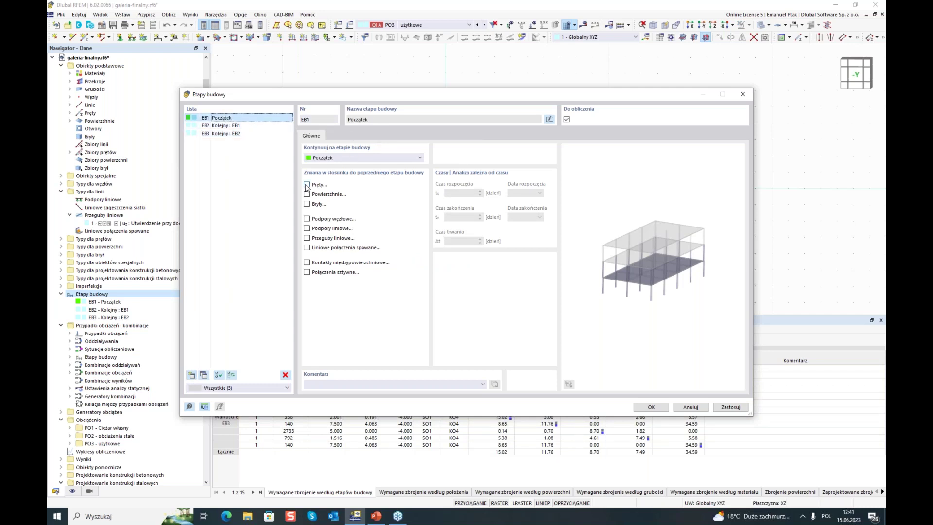
{"action": "left_click_drag", "start_coordinate": [364, 88], "coordinate": [353, 106]}
{"action": "left_click", "coordinate": [294, 201]}
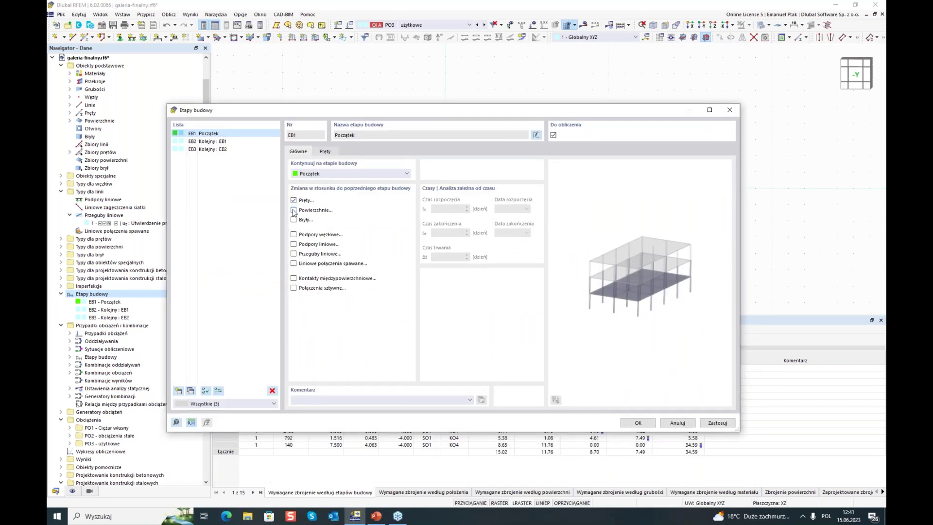
{"action": "left_click", "coordinate": [293, 210]}
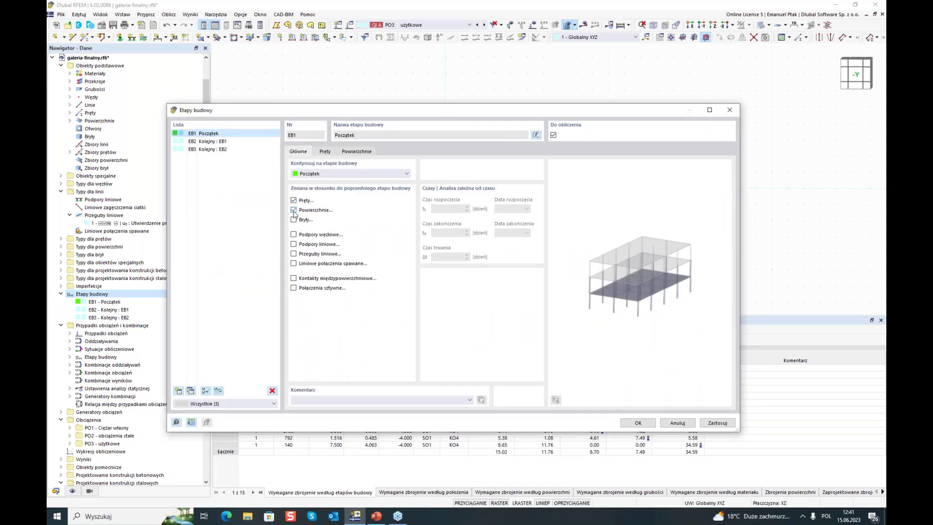
{"action": "left_click", "coordinate": [294, 235]}
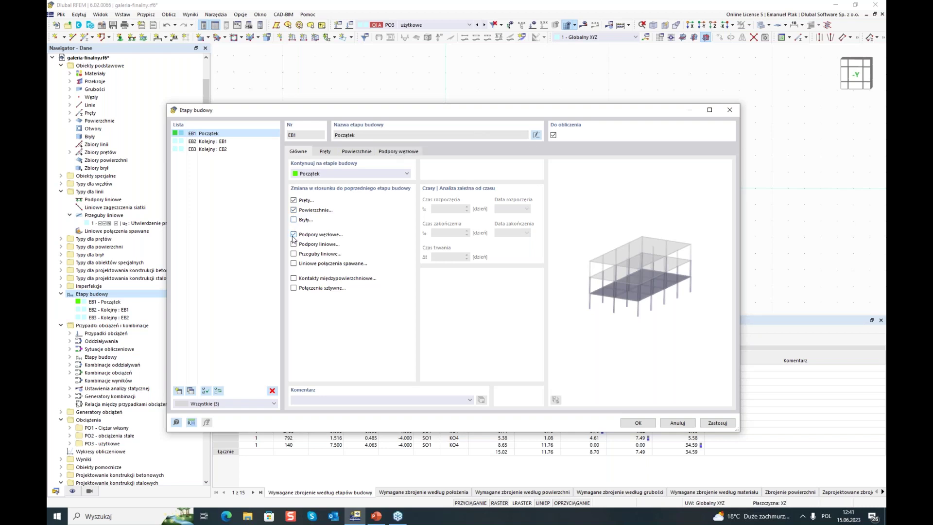
Add the frame's columns, members 1-4, 13-16, 37, 42-44, 46, 48, 67 and 68, to construction stage EB1.
{"action": "left_click", "coordinate": [325, 152]}
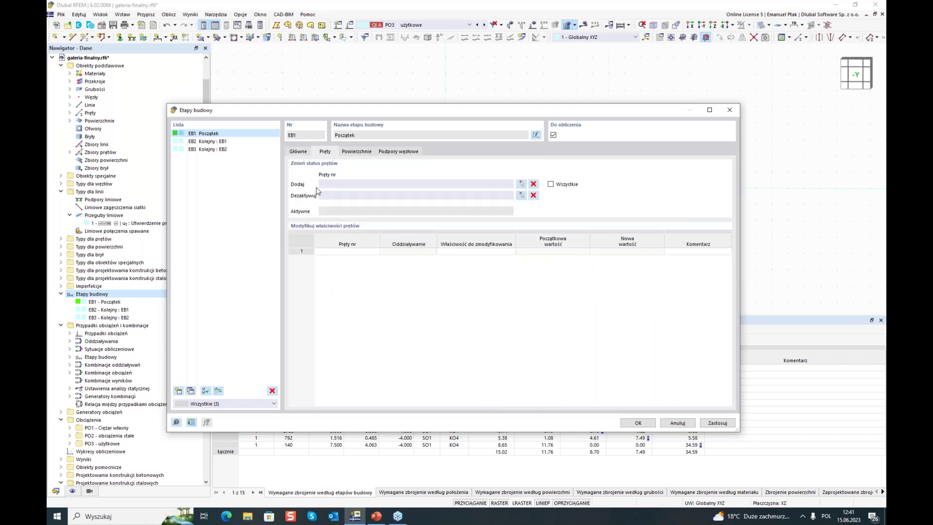
{"action": "left_click_drag", "start_coordinate": [375, 116], "coordinate": [353, 135]}
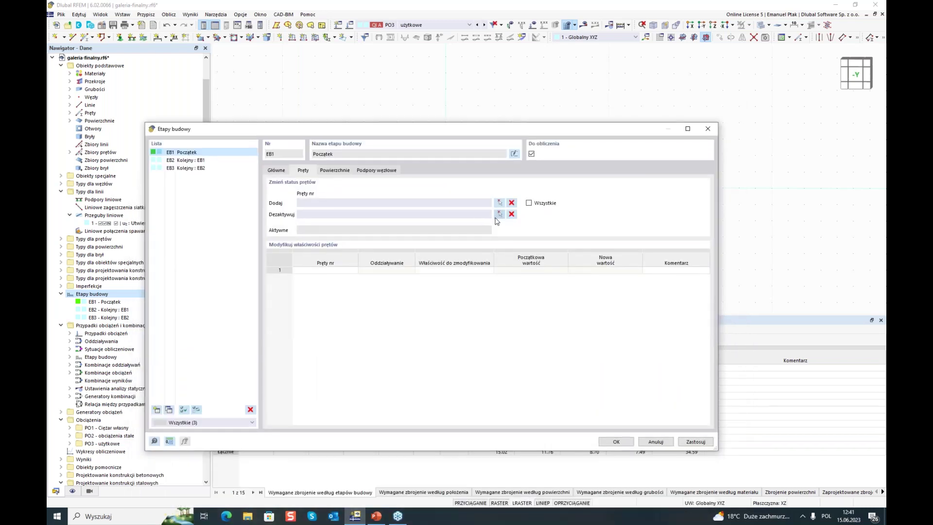
{"action": "left_click", "coordinate": [499, 202]}
{"action": "left_click_drag", "start_coordinate": [613, 277], "coordinate": [497, 194]}
{"action": "left_click_drag", "start_coordinate": [455, 266], "coordinate": [433, 199]}
{"action": "left_click_drag", "start_coordinate": [602, 187], "coordinate": [442, 138]}
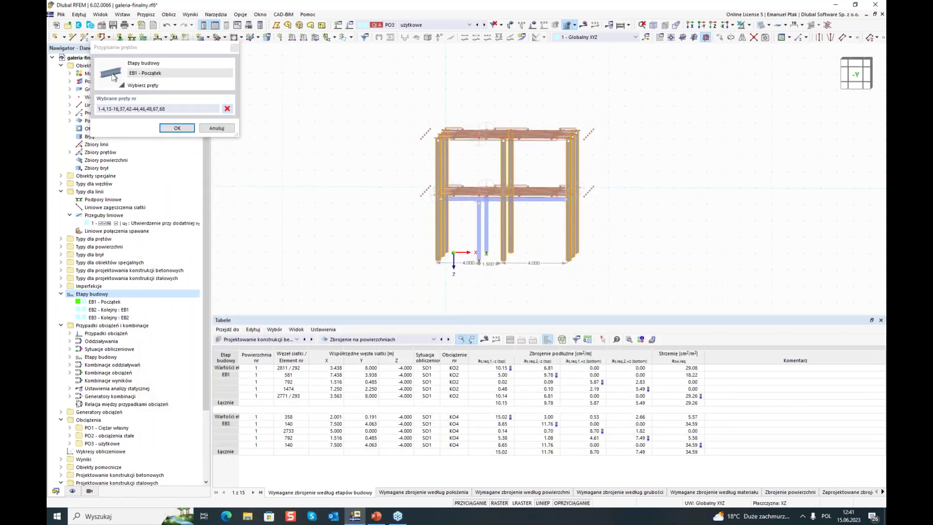
{"action": "left_click", "coordinate": [177, 128]}
Add both slab surfaces, numbers 1 and 2, to construction stage EB1.
{"action": "left_click", "coordinate": [330, 171]}
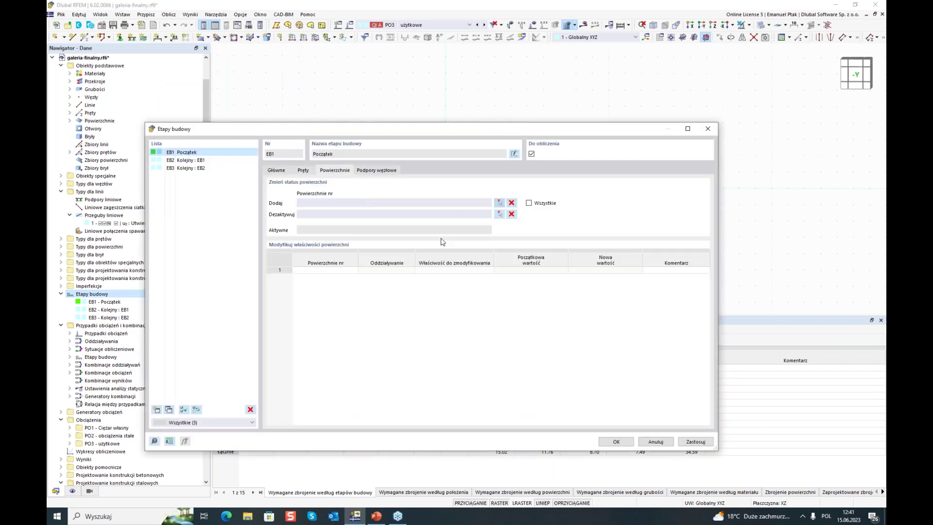
{"action": "left_click", "coordinate": [499, 202]}
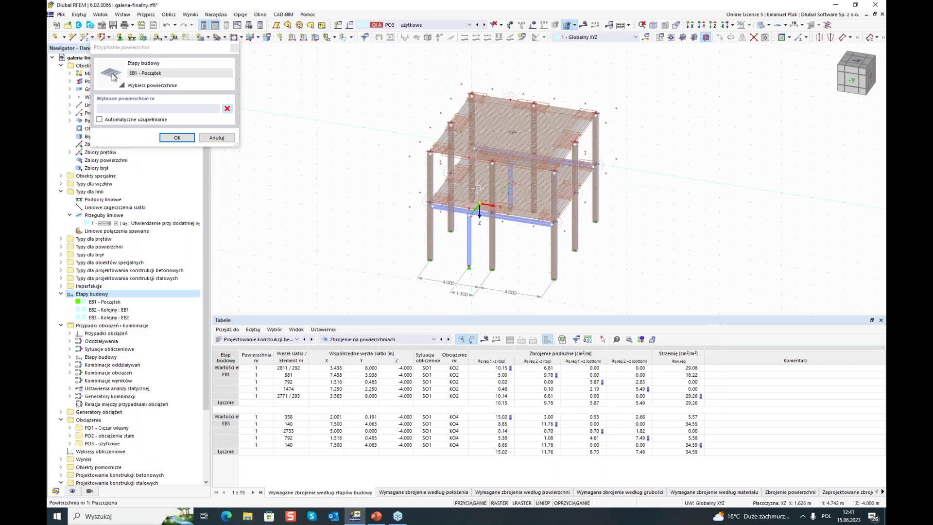
{"action": "left_click", "coordinate": [477, 188]}
{"action": "left_click", "coordinate": [177, 138]}
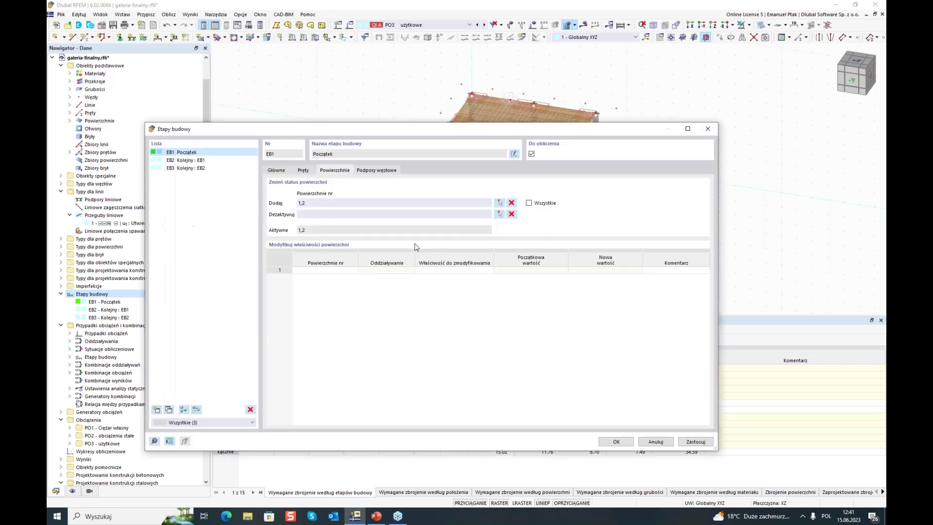
Add the nodal supports at column base nodes 1, 3, 5, 7, 15, 19, 36 and 39 to construction stage EB1.
{"action": "left_click", "coordinate": [367, 170]}
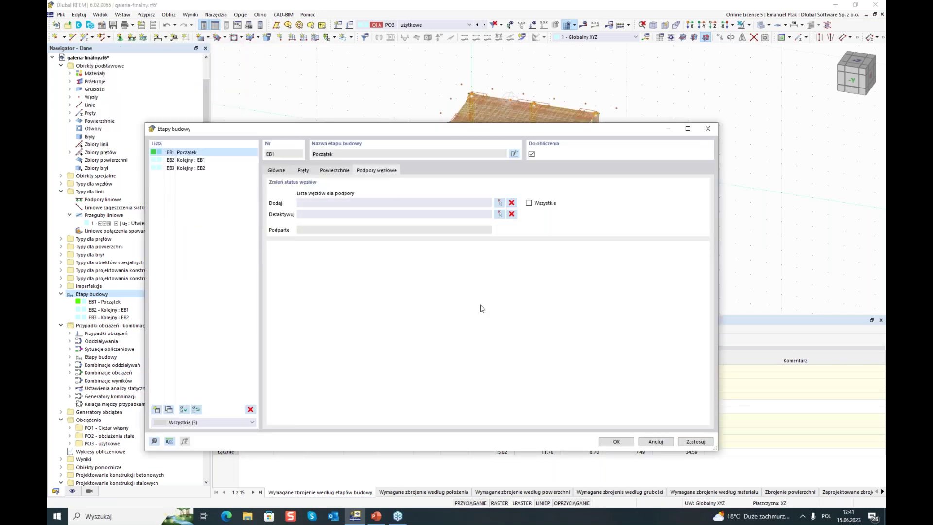
{"action": "left_click", "coordinate": [500, 203]}
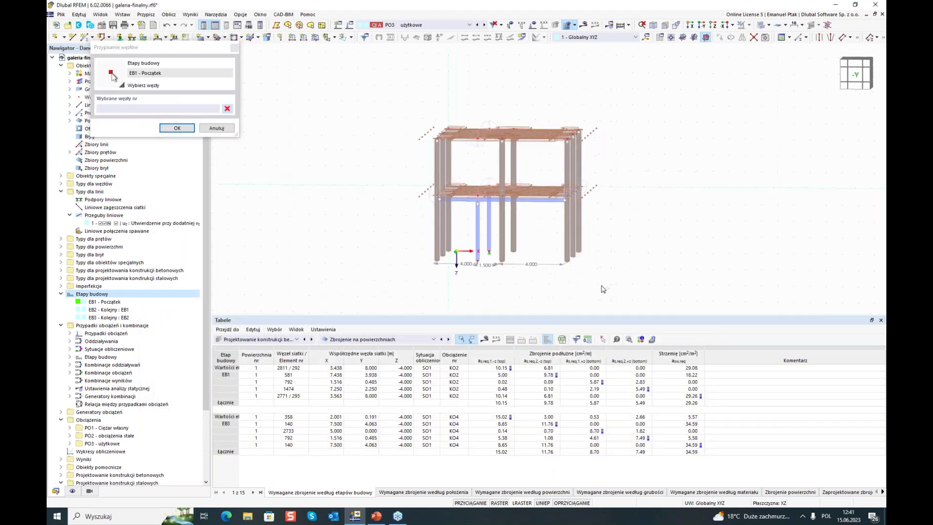
{"action": "left_click_drag", "start_coordinate": [538, 274], "coordinate": [495, 231]}
{"action": "left_click_drag", "start_coordinate": [462, 275], "coordinate": [428, 230]}
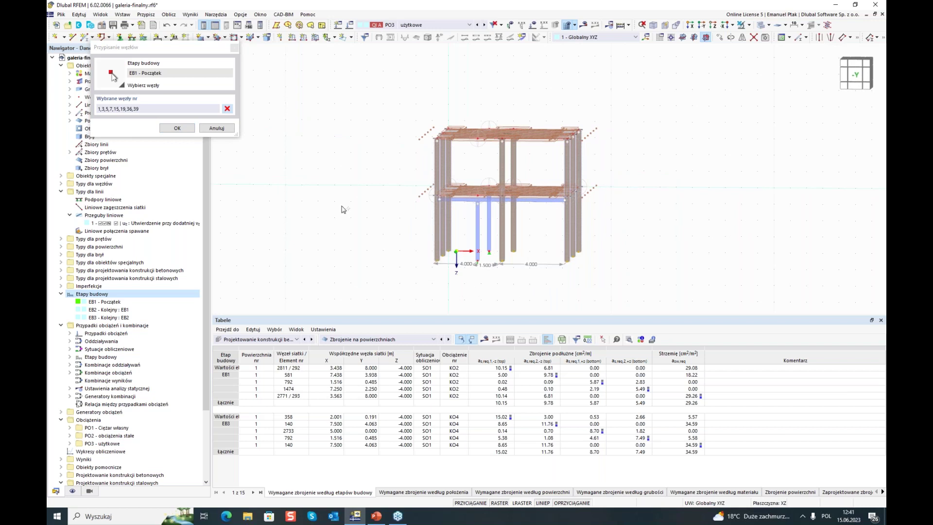
{"action": "left_click", "coordinate": [177, 129]}
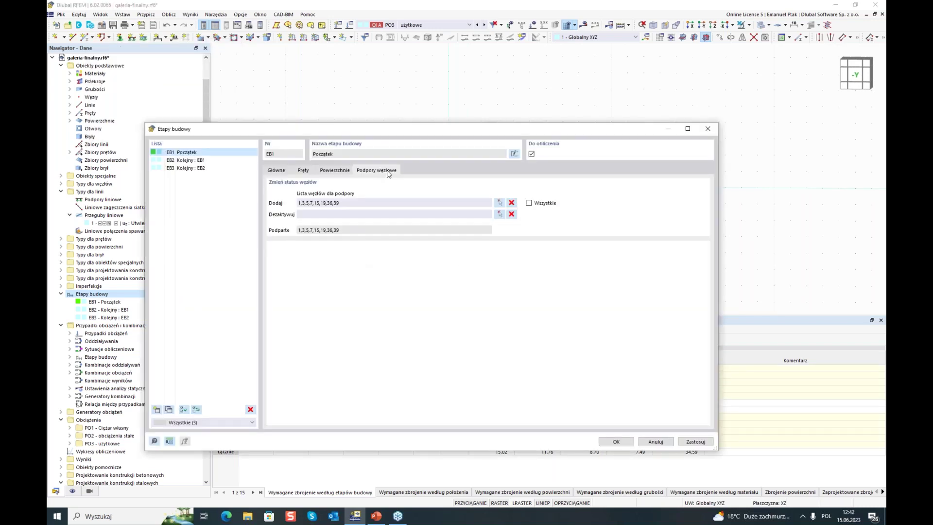
Enable changes to members (Pręty), nodal supports (Podpory węzłowe) and line hinges (Przeguby liniowe) for construction stage EB2.
{"action": "left_click", "coordinate": [181, 162]}
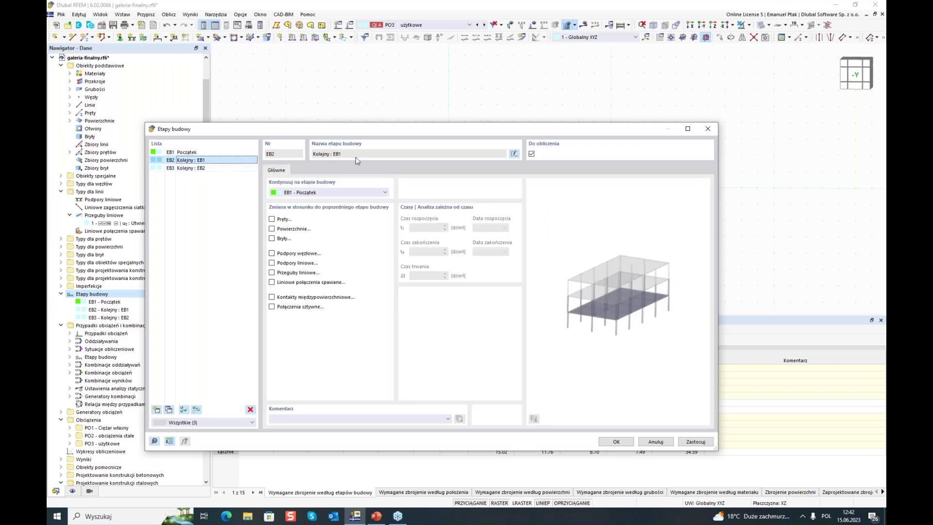
{"action": "left_click_drag", "start_coordinate": [395, 134], "coordinate": [361, 129]}
{"action": "left_click", "coordinate": [274, 212]}
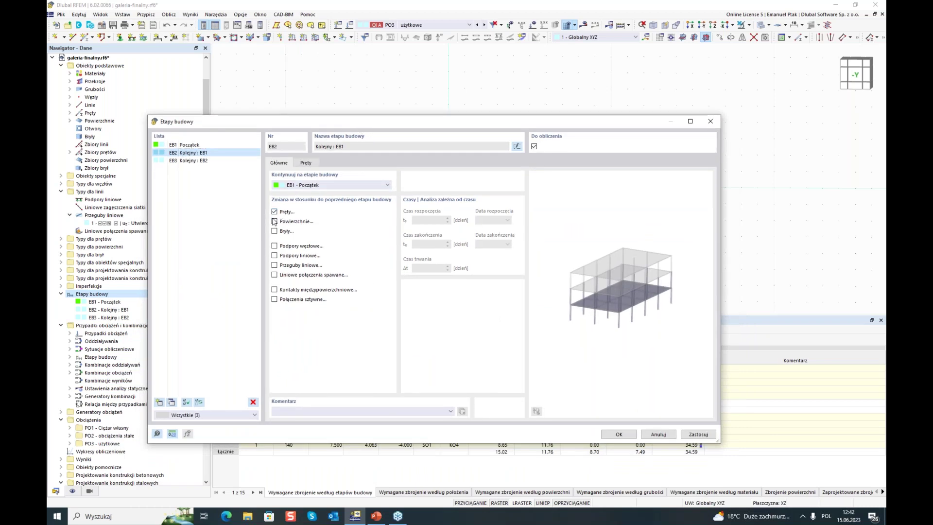
{"action": "left_click", "coordinate": [274, 246]}
{"action": "left_click_drag", "start_coordinate": [407, 123], "coordinate": [379, 236]}
{"action": "left_click_drag", "start_coordinate": [375, 268], "coordinate": [436, 86]}
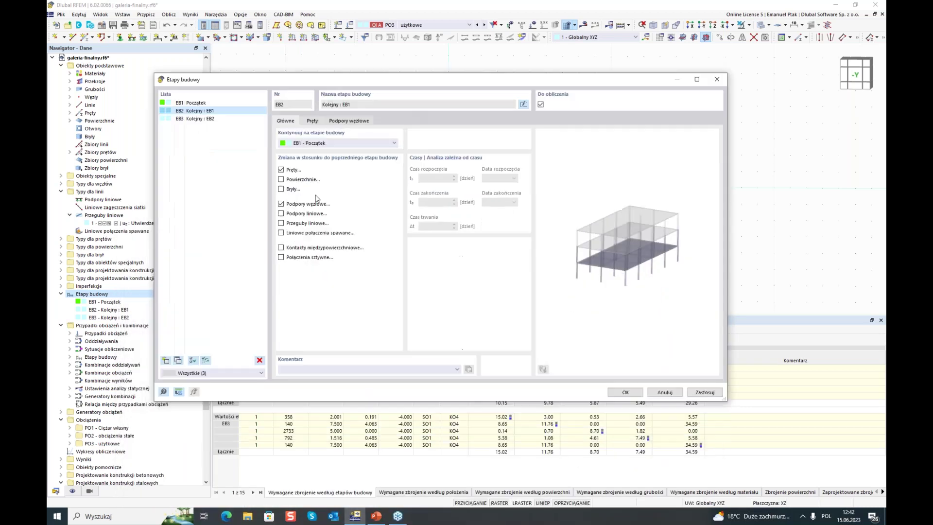
{"action": "left_click", "coordinate": [281, 223]}
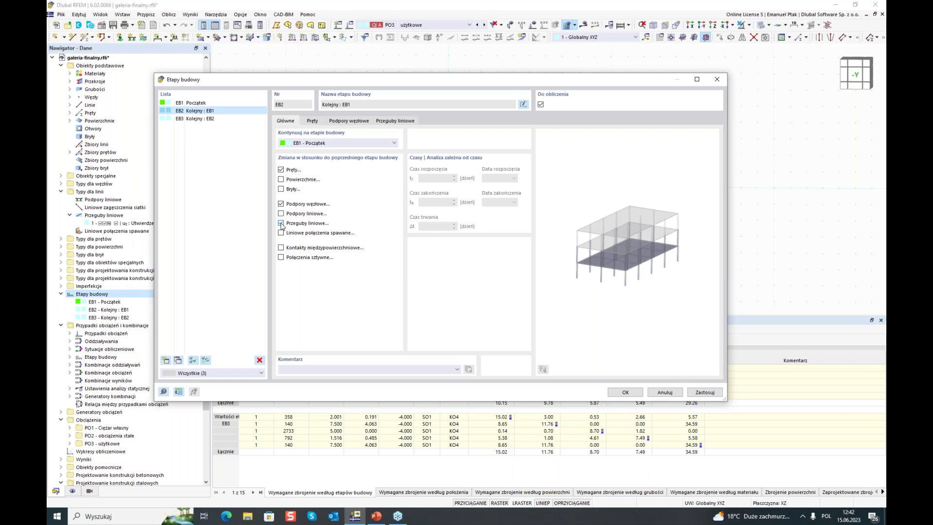
Add the steel members 69-76 under the lower slab to construction stage EB2.
{"action": "left_click", "coordinate": [312, 121]}
{"action": "left_click_drag", "start_coordinate": [409, 84], "coordinate": [364, 128]}
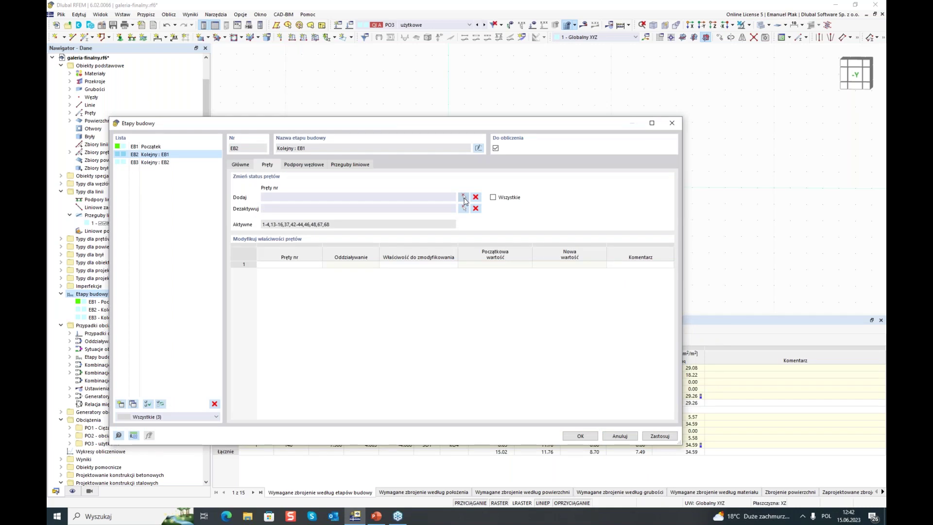
{"action": "left_click", "coordinate": [464, 198]}
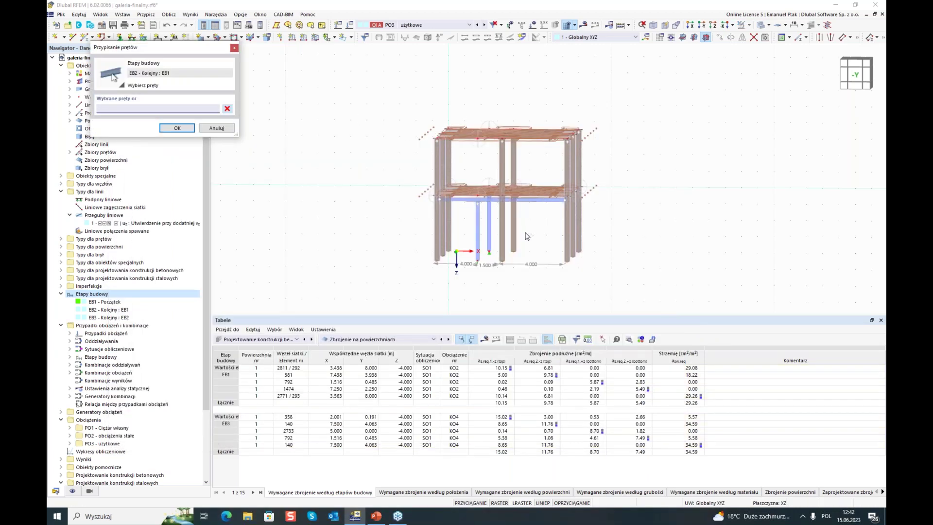
{"action": "left_click_drag", "start_coordinate": [340, 106], "coordinate": [688, 313]}
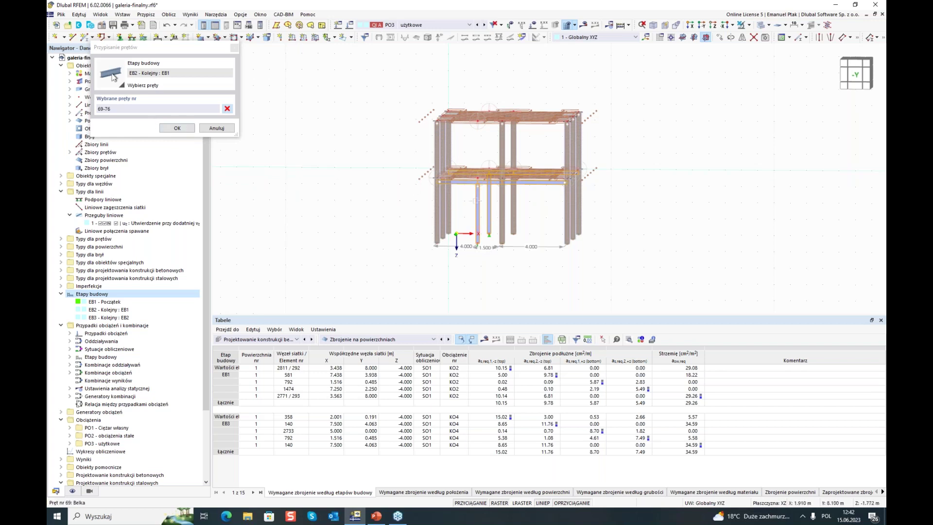
{"action": "left_click", "coordinate": [177, 128]}
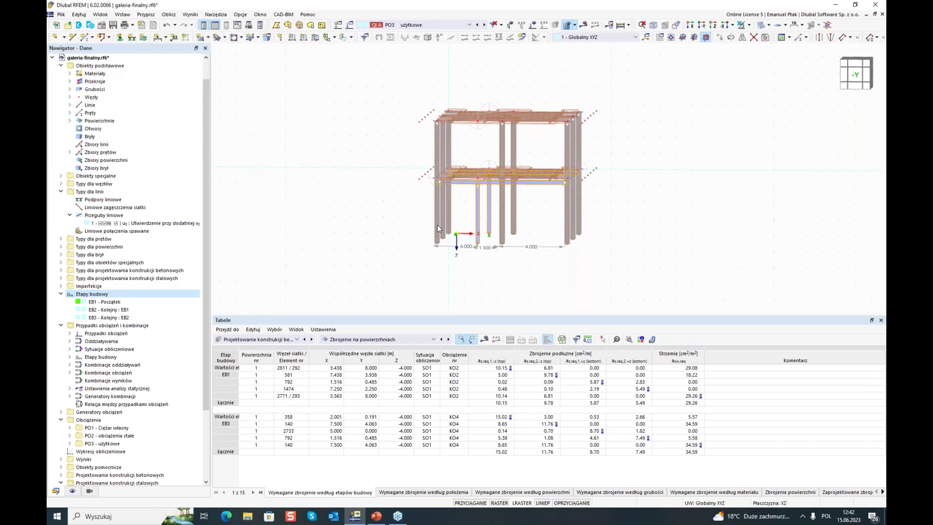
Add the nodal supports at nodes 41 and 42 and all line hinges to construction stage EB2.
{"action": "left_click", "coordinate": [298, 166]}
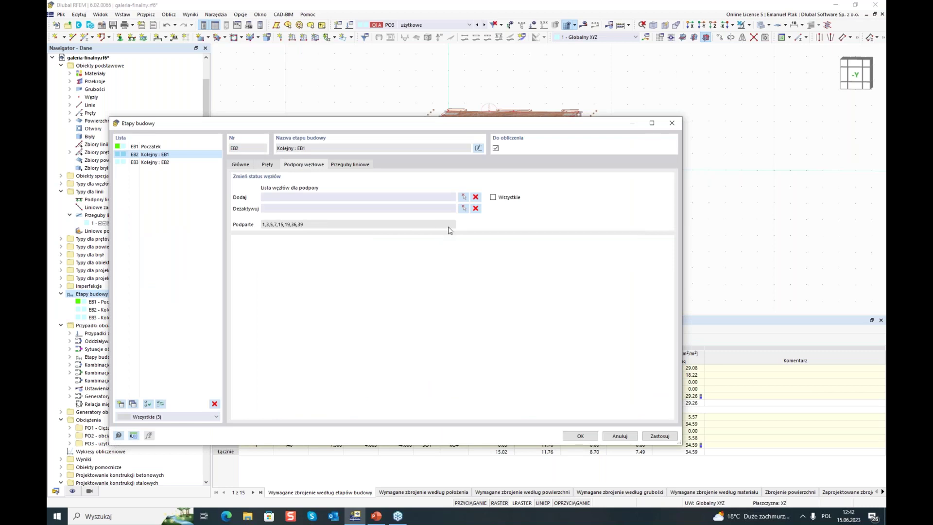
{"action": "left_click", "coordinate": [463, 197]}
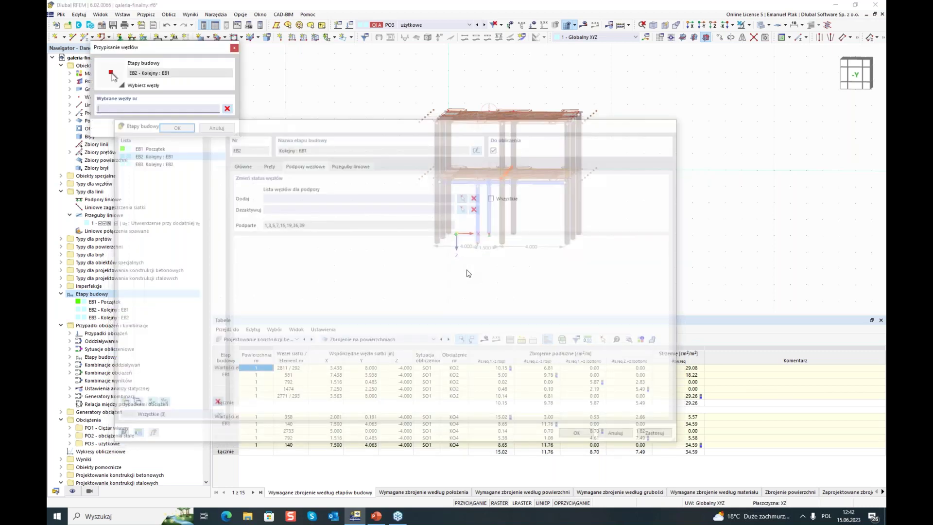
{"action": "left_click_drag", "start_coordinate": [465, 224], "coordinate": [464, 222]}
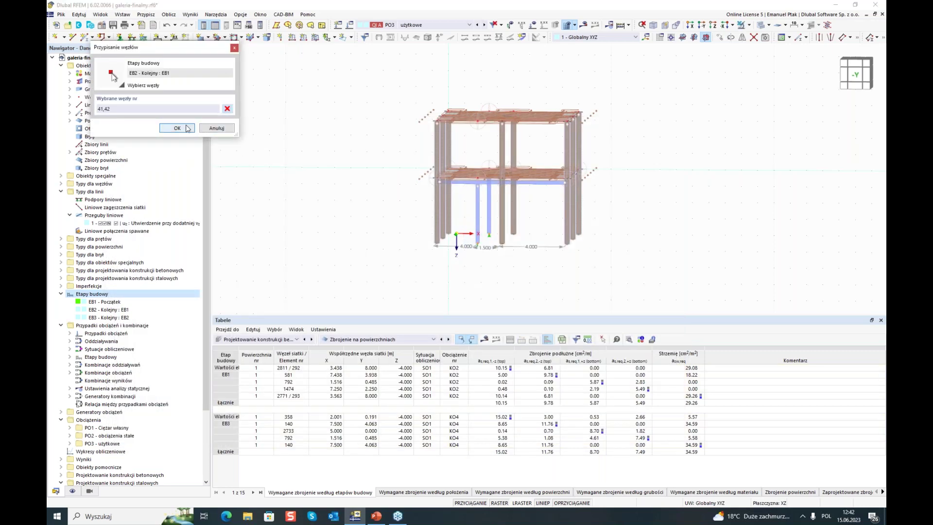
{"action": "key", "text": "Return"}
{"action": "left_click", "coordinate": [358, 164]}
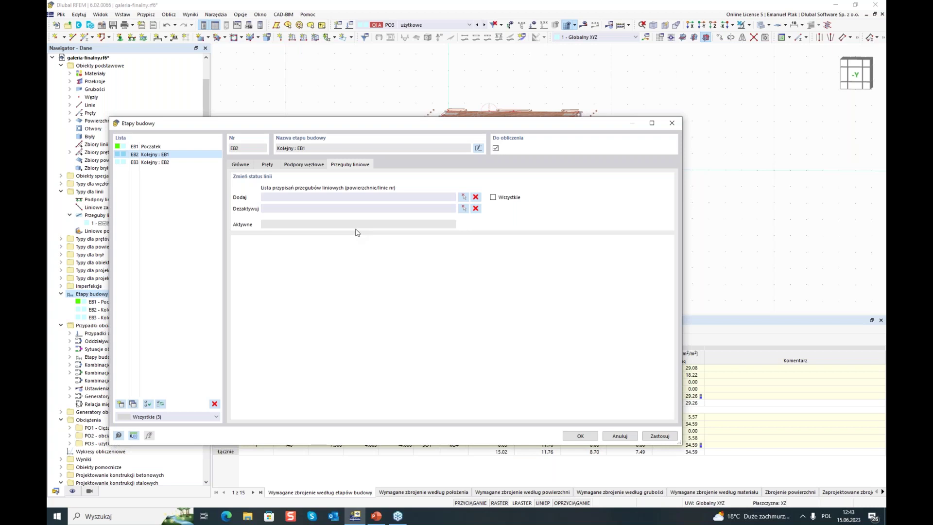
{"action": "left_click", "coordinate": [493, 197]}
Review the members, surfaces and nodal supports assigned to EB1 and the line hinges and enabled changes of EB2.
{"action": "left_click", "coordinate": [151, 163]}
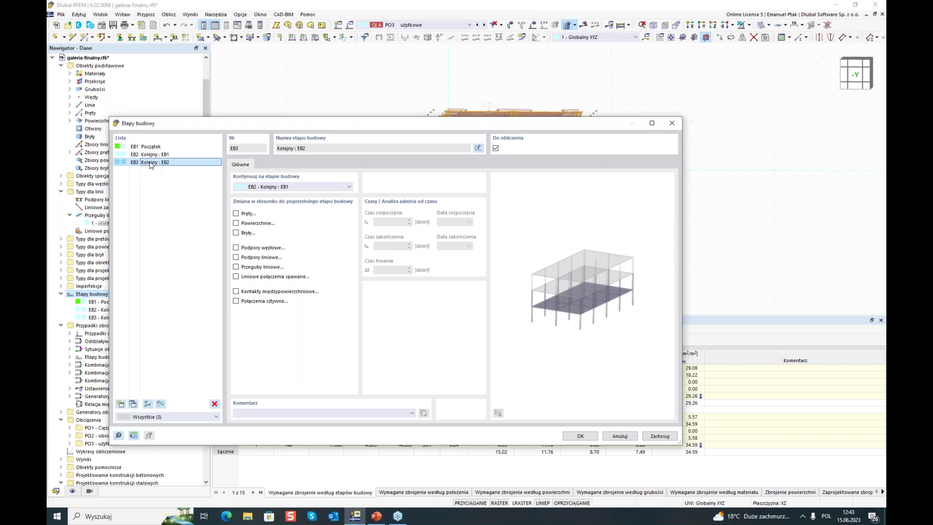
{"action": "left_click", "coordinate": [150, 147]}
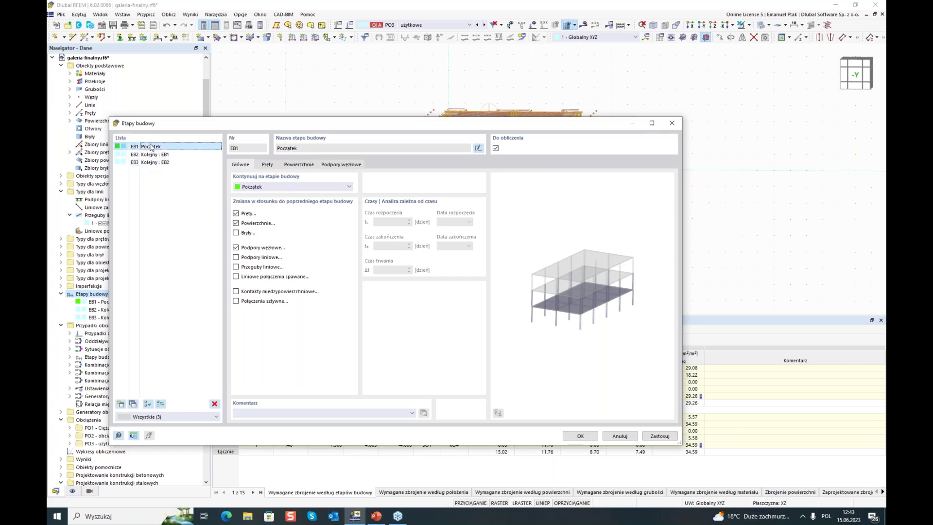
{"action": "left_click", "coordinate": [267, 165]}
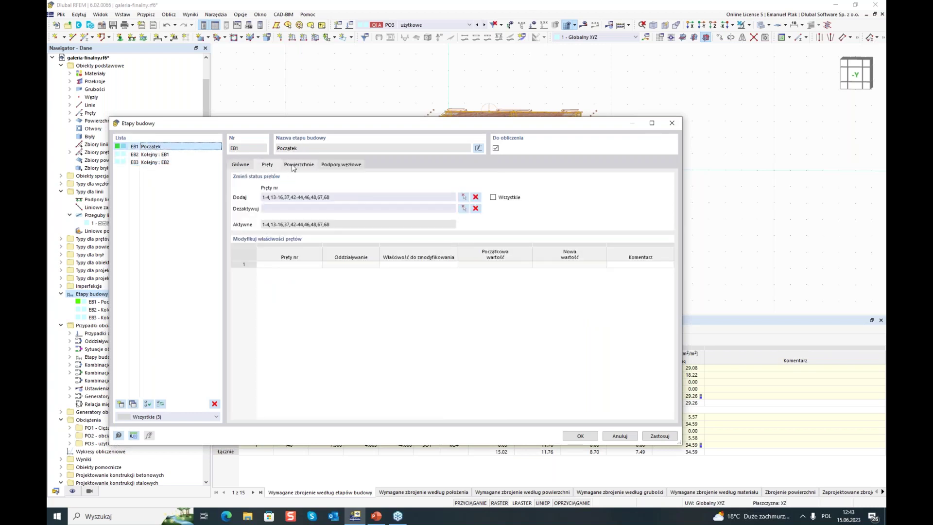
{"action": "left_click", "coordinate": [294, 167]}
{"action": "left_click", "coordinate": [342, 165]}
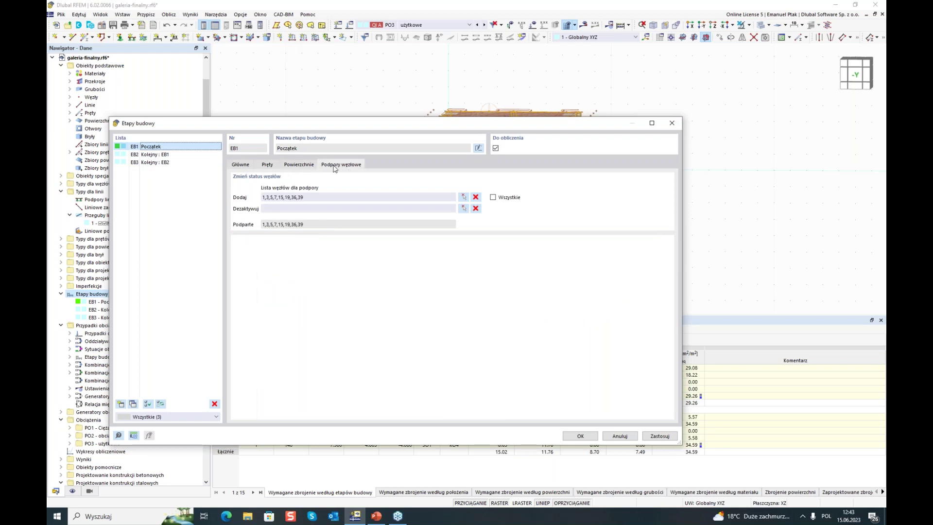
{"action": "left_click", "coordinate": [185, 156]}
{"action": "left_click", "coordinate": [350, 164]}
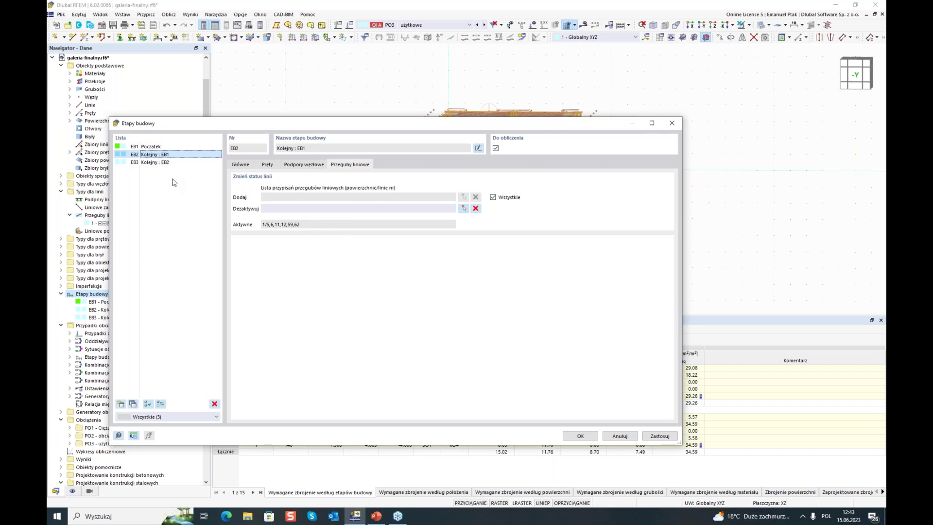
{"action": "left_click", "coordinate": [162, 165]}
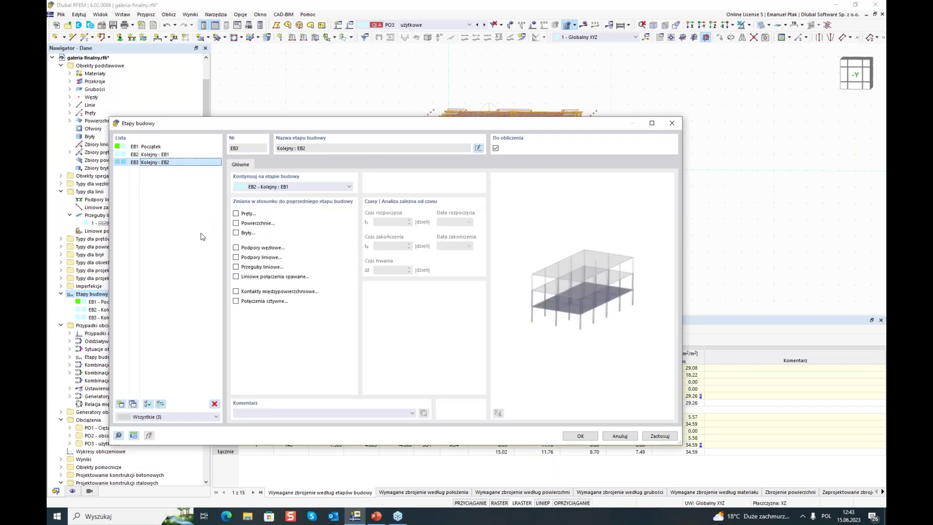
{"action": "left_click", "coordinate": [171, 155]}
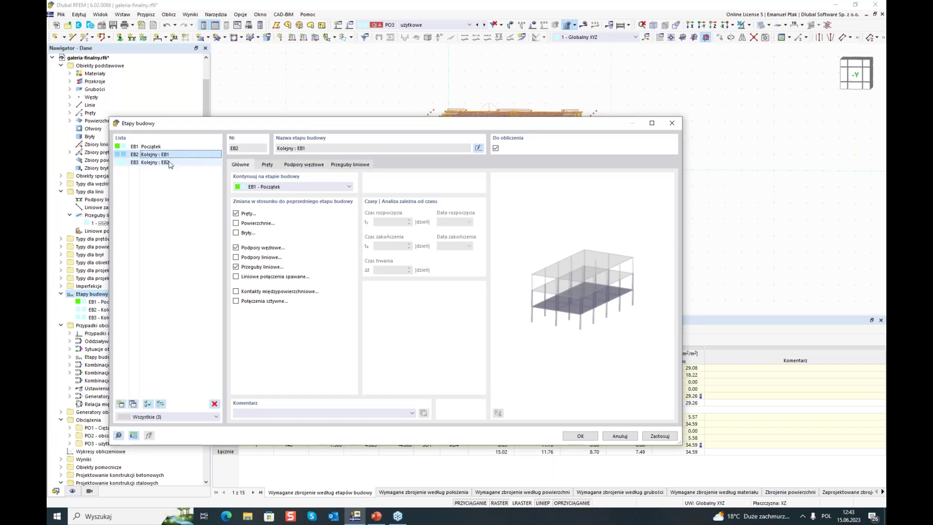
Enable changes to members (Pręty) for construction stage EB3 and open its member status settings.
{"action": "left_click", "coordinate": [168, 163]}
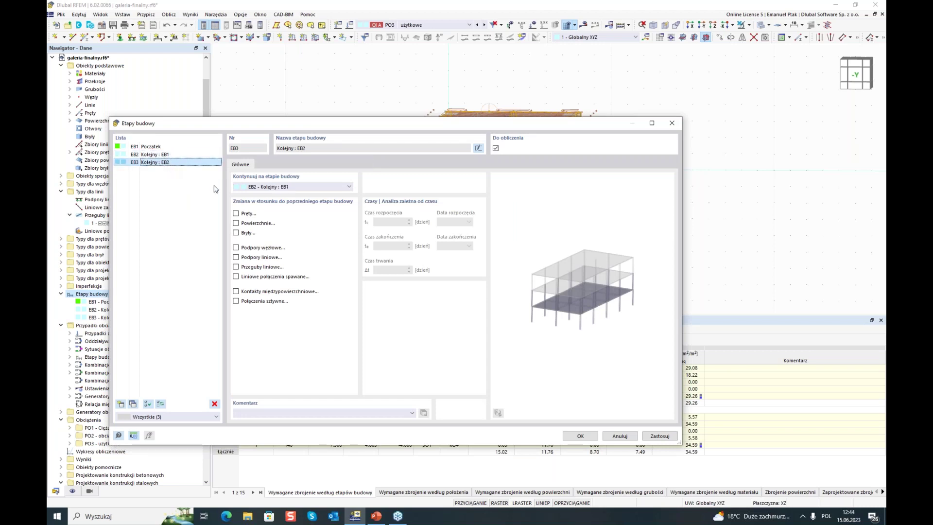
{"action": "left_click_drag", "start_coordinate": [306, 127], "coordinate": [340, 255]}
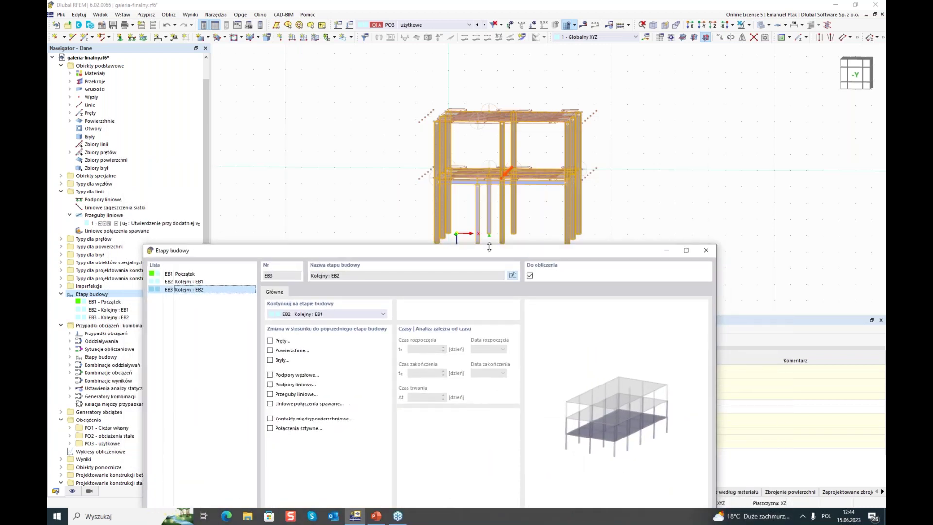
{"action": "left_click_drag", "start_coordinate": [489, 249], "coordinate": [482, 96]}
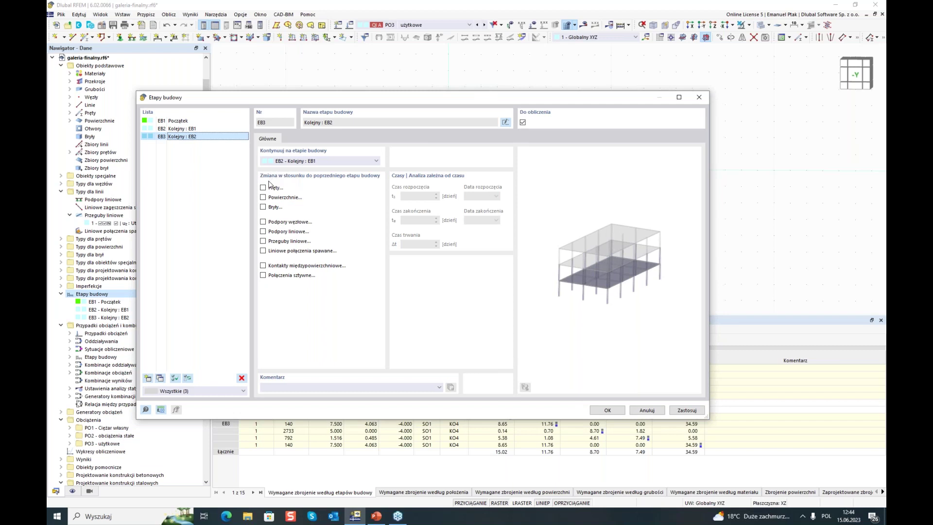
{"action": "left_click", "coordinate": [263, 188]}
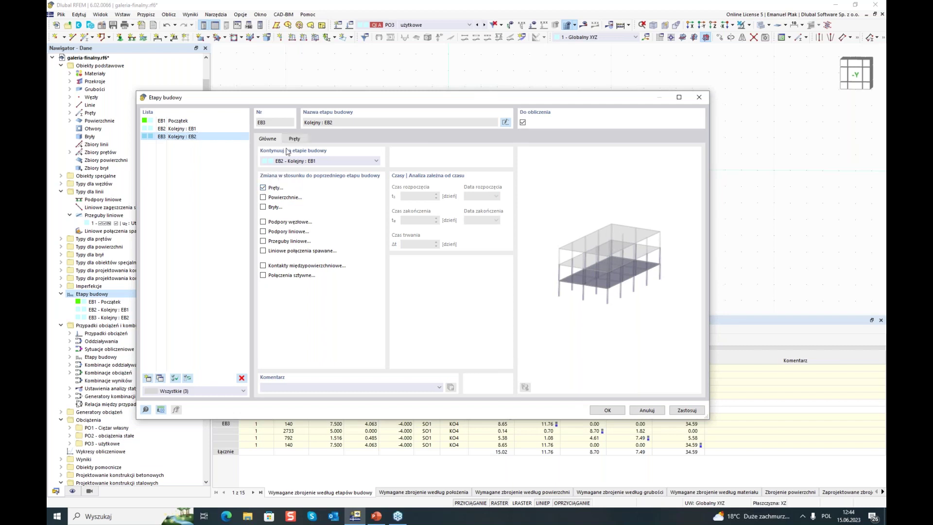
{"action": "left_click", "coordinate": [292, 139]}
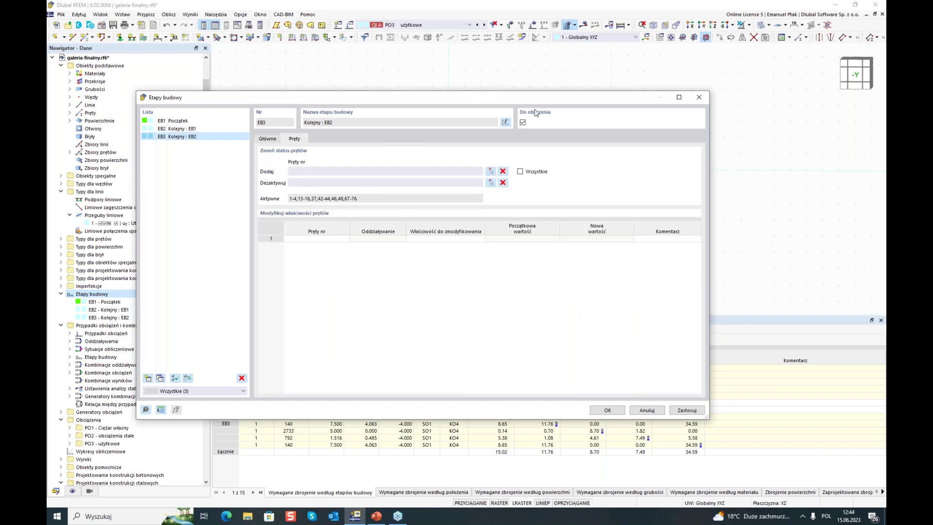
{"action": "left_click_drag", "start_coordinate": [540, 93], "coordinate": [522, 120]}
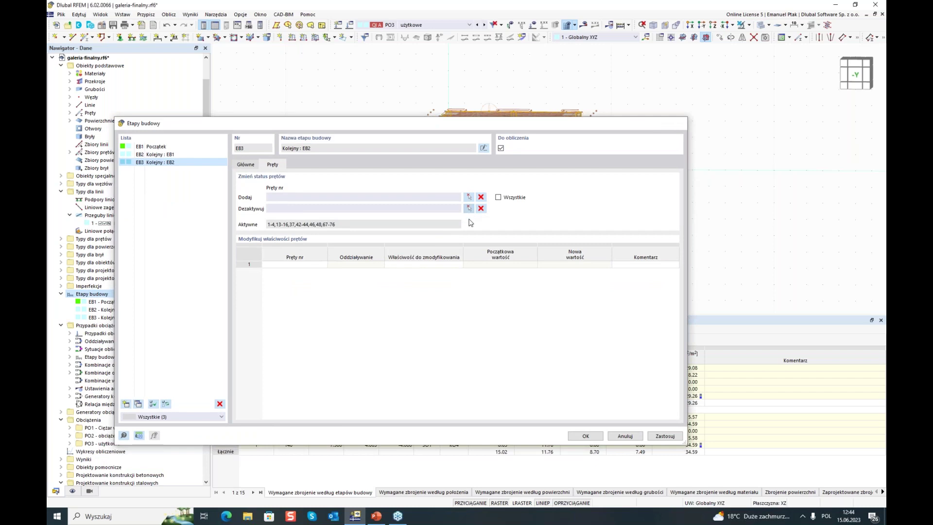
Deactivate members 67 and 68 in construction stage EB3, save the stages and accept deletion of the existing results.
{"action": "left_click", "coordinate": [468, 208]}
{"action": "left_click", "coordinate": [513, 214]}
{"action": "left_click", "coordinate": [502, 214]}
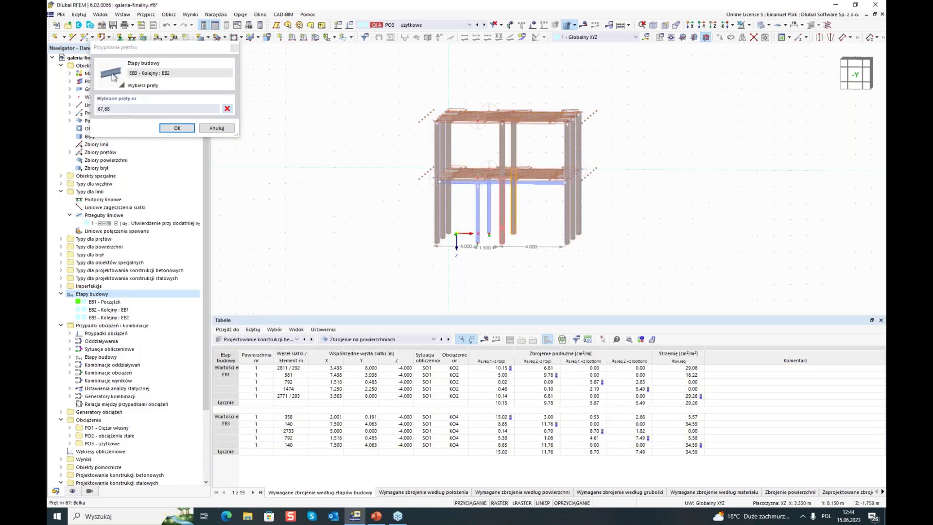
{"action": "left_click", "coordinate": [177, 128]}
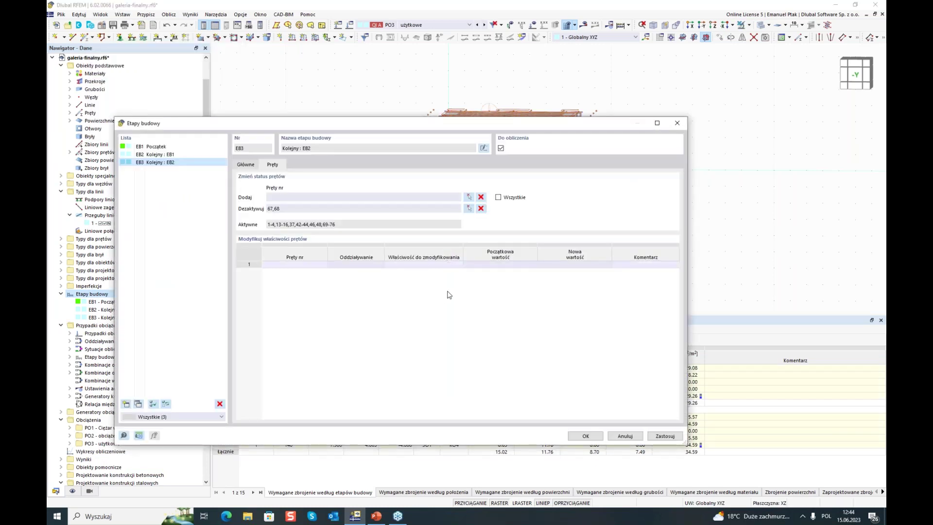
{"action": "left_click", "coordinate": [586, 436]}
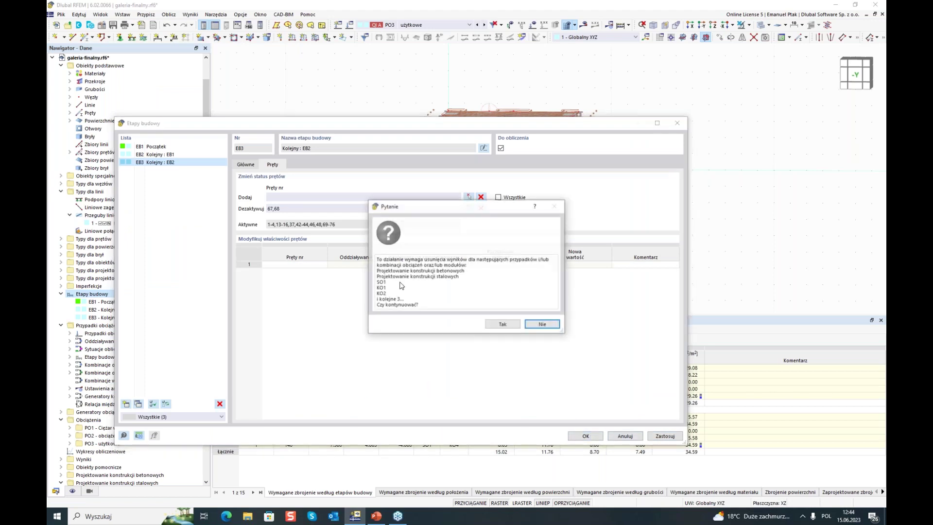
{"action": "left_click", "coordinate": [502, 324]}
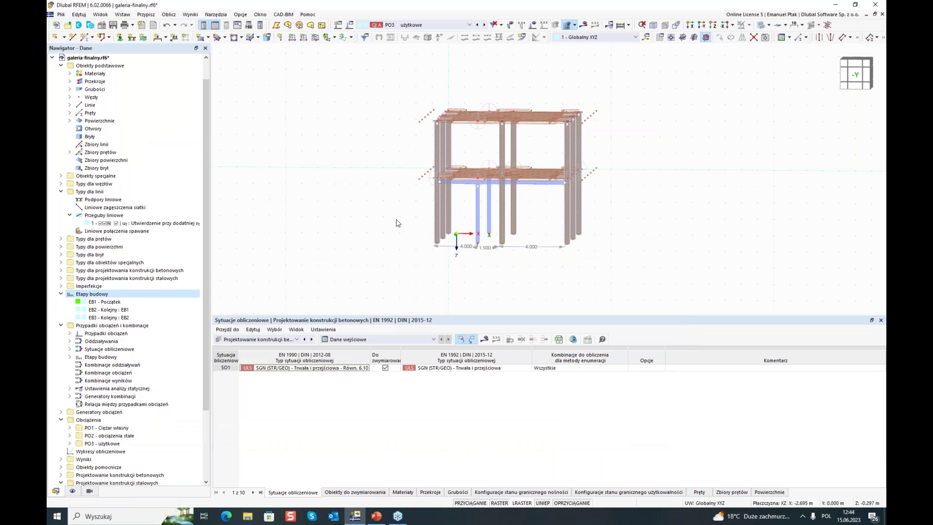
Check the active structure of construction stages EB1, EB2 and EB3 one after another in the model view.
{"action": "left_click", "coordinate": [469, 25]}
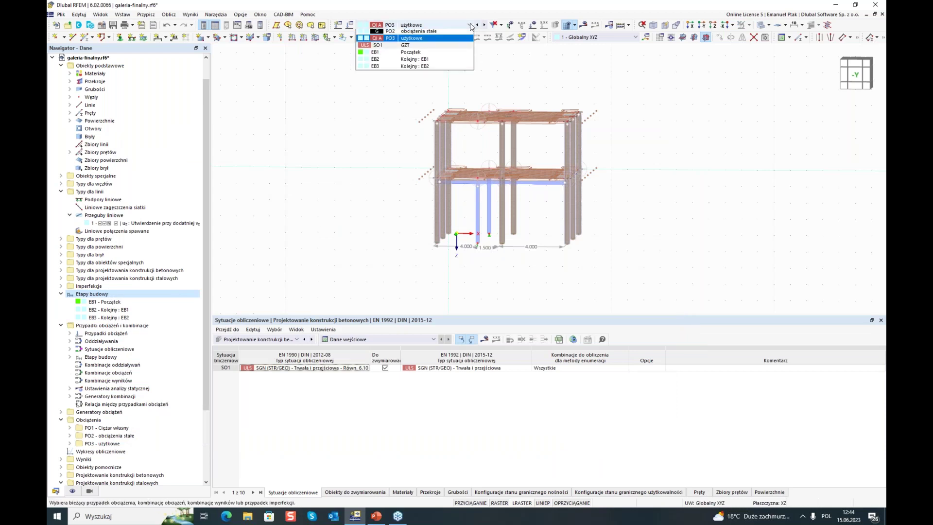
{"action": "left_click", "coordinate": [424, 62]}
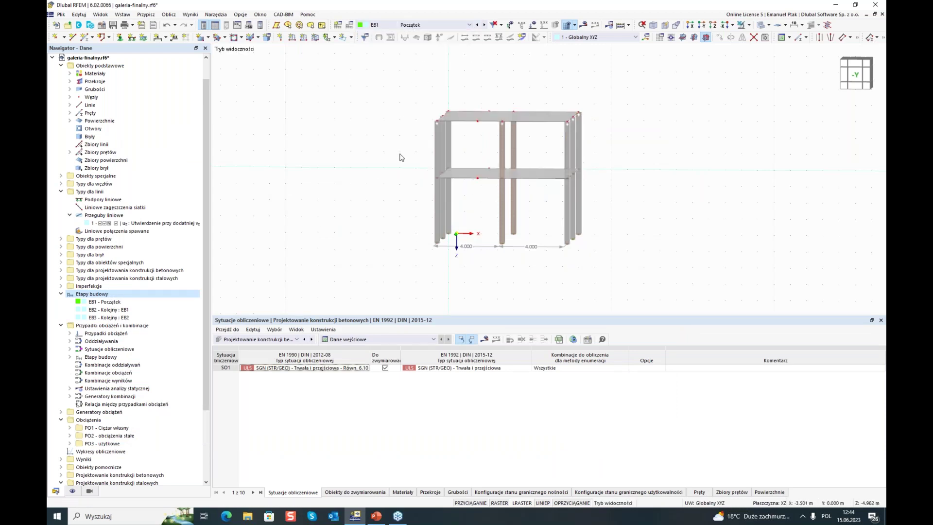
{"action": "mouse_move", "coordinate": [356, 176]}
{"action": "middle_mouse_down", "text": "ctrl"}
{"action": "mouse_move", "coordinate": [364, 183]}
{"action": "mouse_move", "coordinate": [350, 186]}
{"action": "mouse_move", "coordinate": [354, 163]}
{"action": "mouse_move", "coordinate": [354, 176]}
{"action": "middle_mouse_up", "text": "ctrl"}
{"action": "right_click", "coordinate": [354, 173]}
{"action": "left_click", "coordinate": [354, 146]}
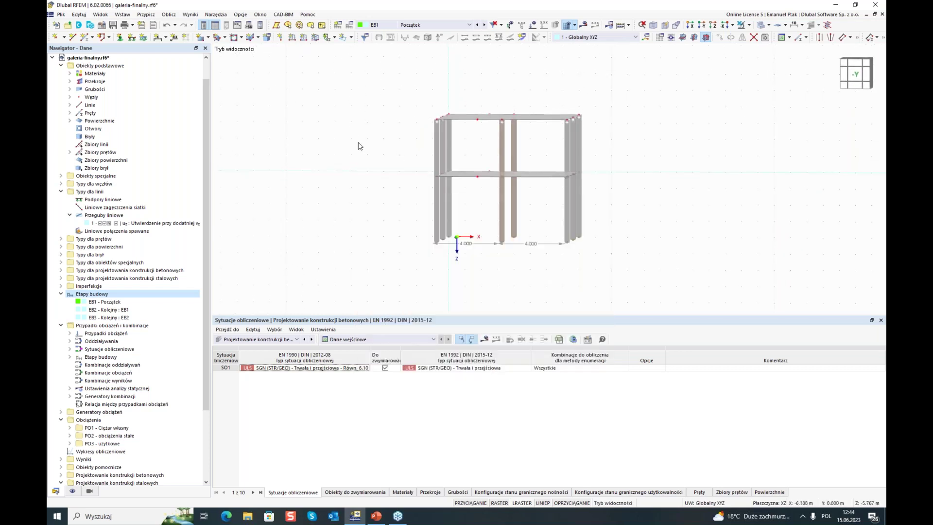
{"action": "left_click", "coordinate": [486, 26]}
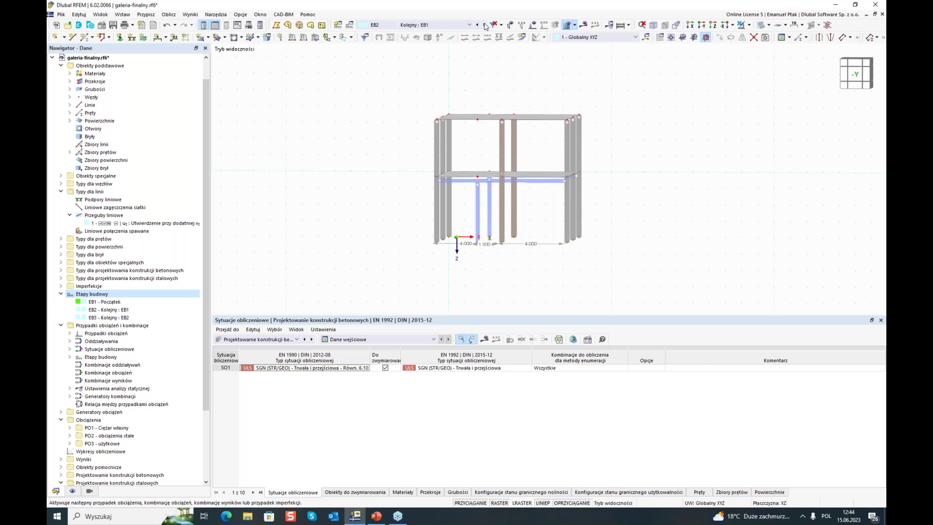
{"action": "left_click", "coordinate": [485, 26]}
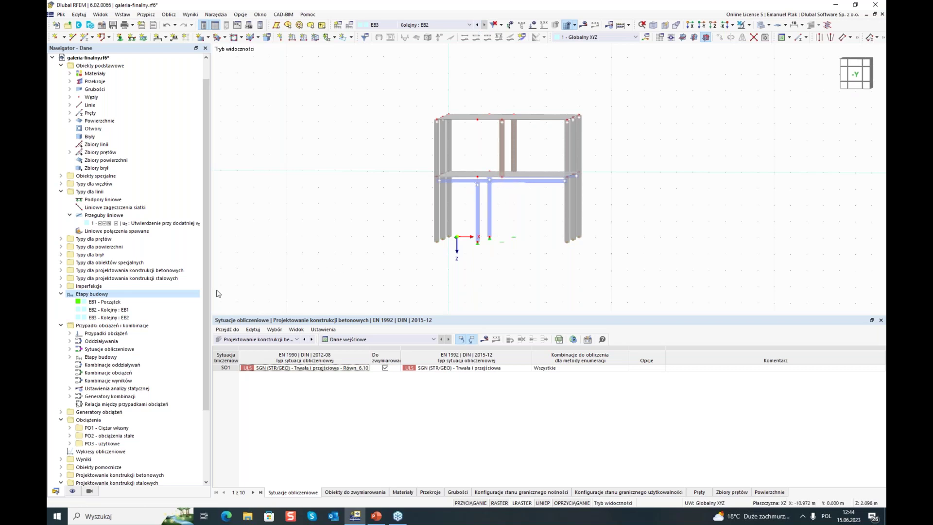
Open the load settings of the construction stages and assign load cases PO1, PO2 and PO3 to EB1.
{"action": "left_click", "coordinate": [70, 357]}
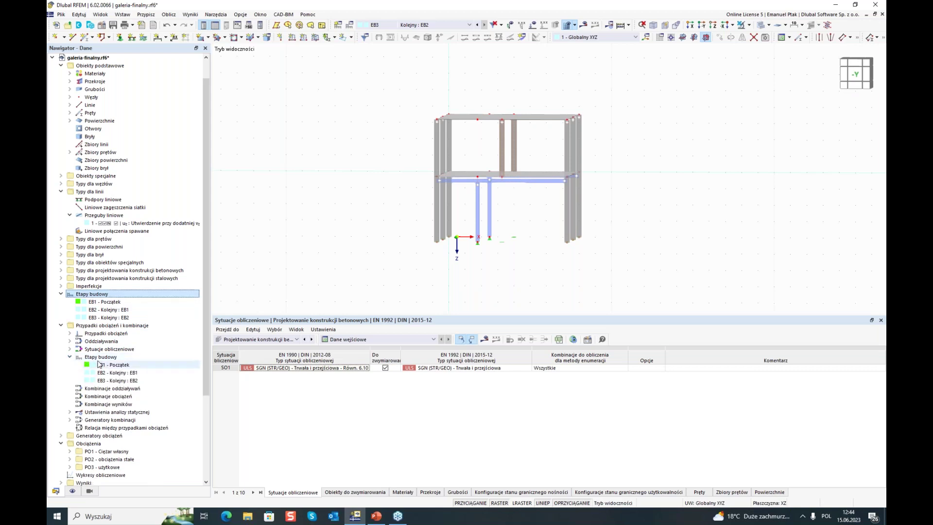
{"action": "right_click", "coordinate": [99, 358]}
{"action": "left_click", "coordinate": [119, 365]}
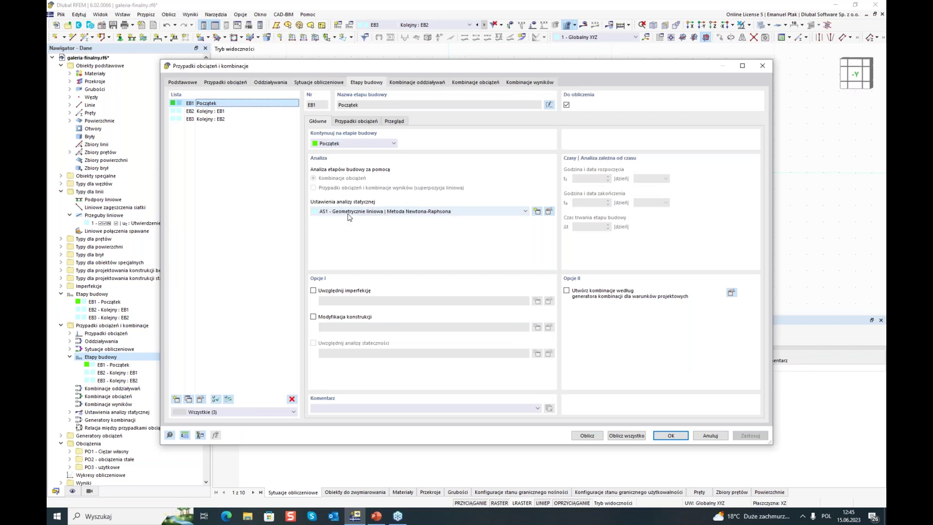
{"action": "left_click", "coordinate": [347, 124]}
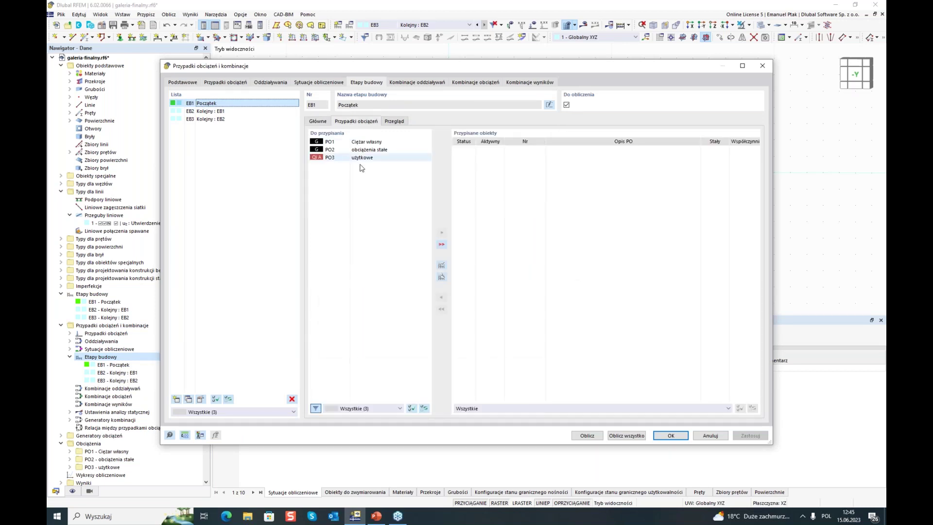
{"action": "left_click_drag", "start_coordinate": [359, 172], "coordinate": [369, 141]}
{"action": "left_click", "coordinate": [442, 237]}
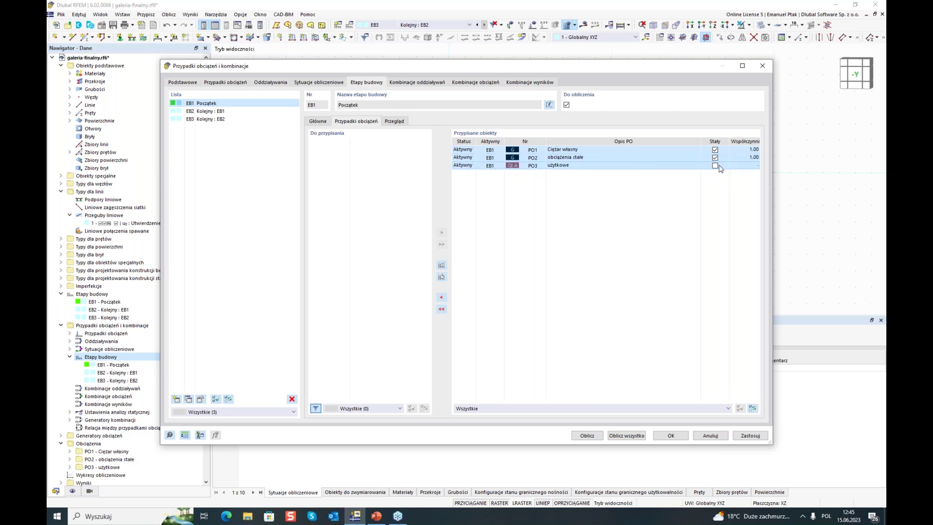
Check the load cases carried into EB2 and assign load case PO3 (użytkowe) to construction stage EB3.
{"action": "left_click", "coordinate": [204, 113]}
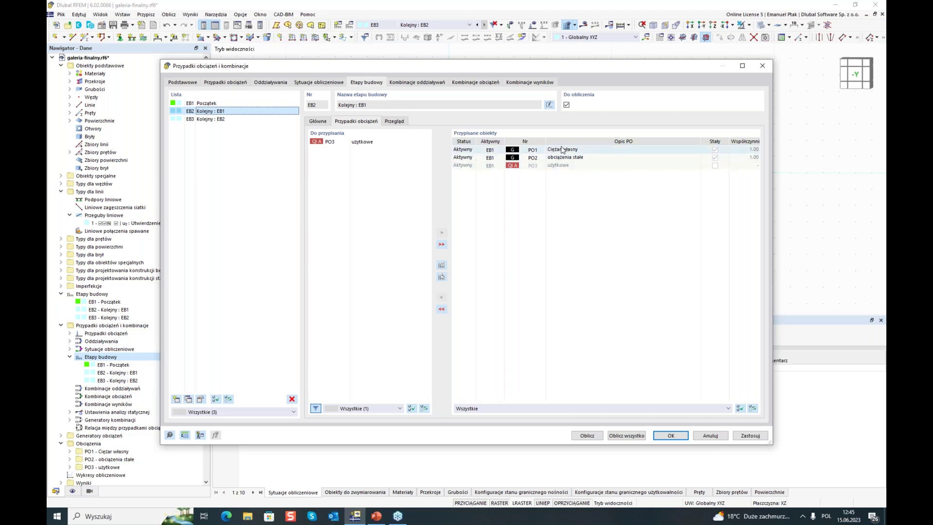
{"action": "left_click", "coordinate": [206, 120]}
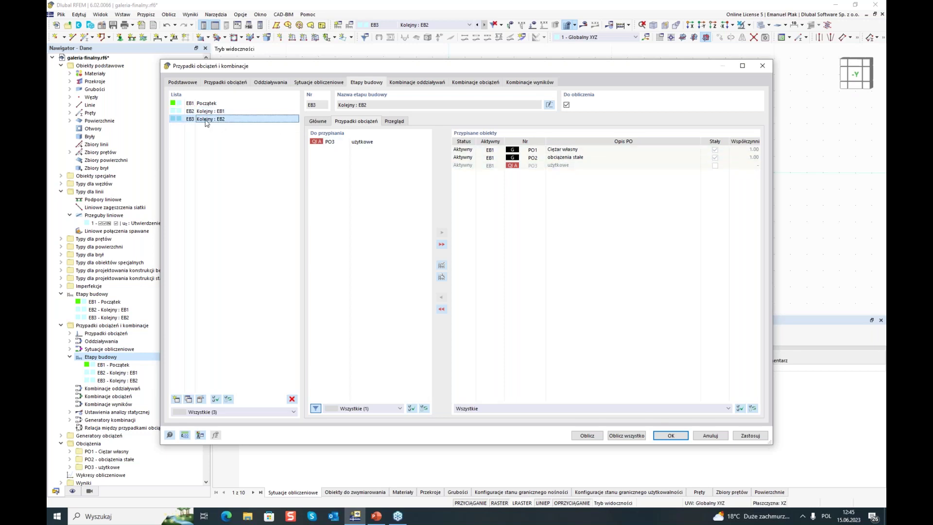
{"action": "left_click", "coordinate": [346, 142]}
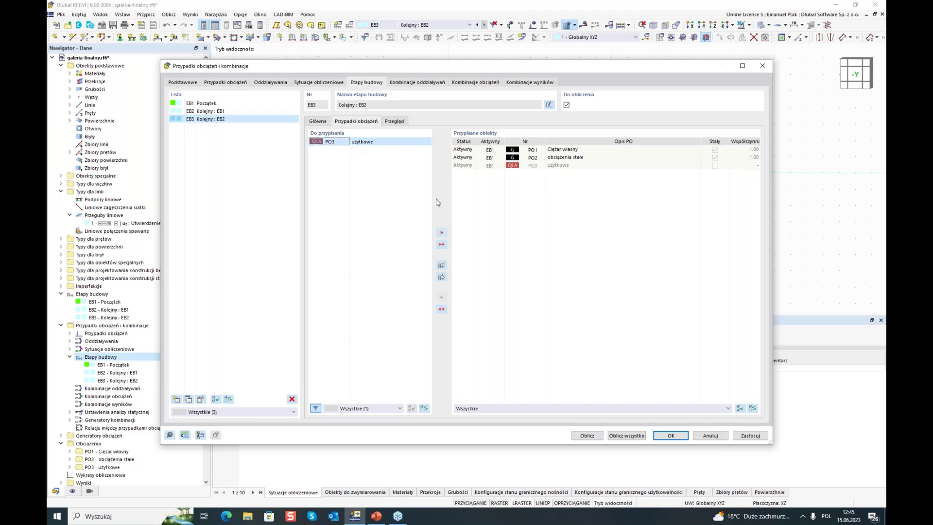
{"action": "left_click", "coordinate": [442, 233]}
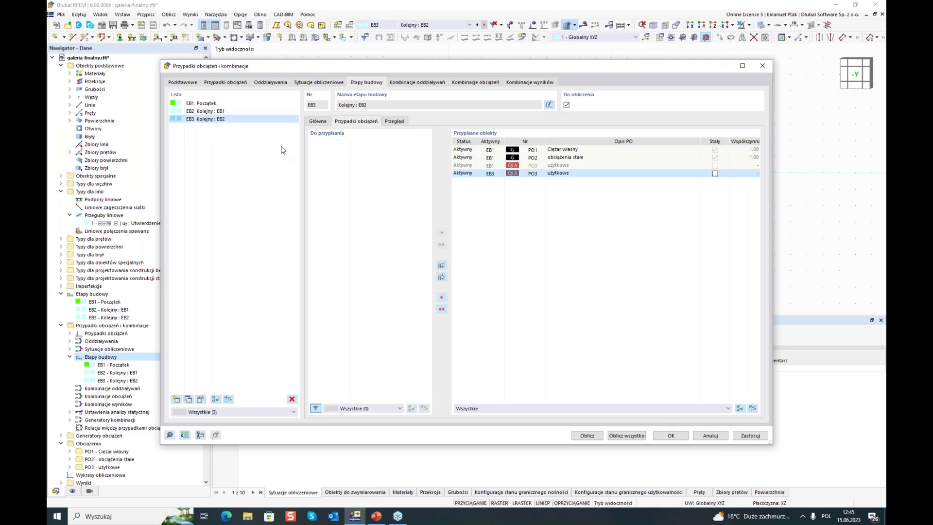
Enable combinations from the combination generator for stage EB1 and check that the generator considers only construction stages.
{"action": "left_click", "coordinate": [319, 121]}
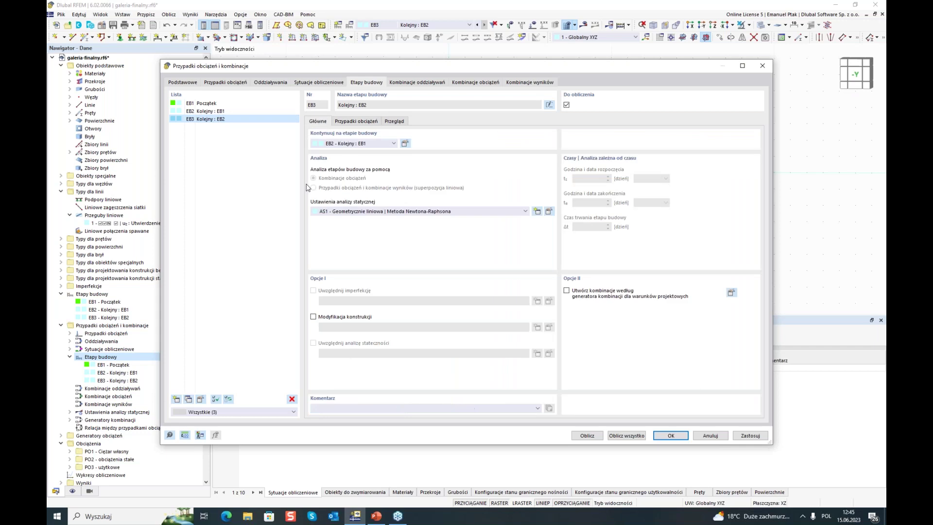
{"action": "left_click", "coordinate": [198, 103]}
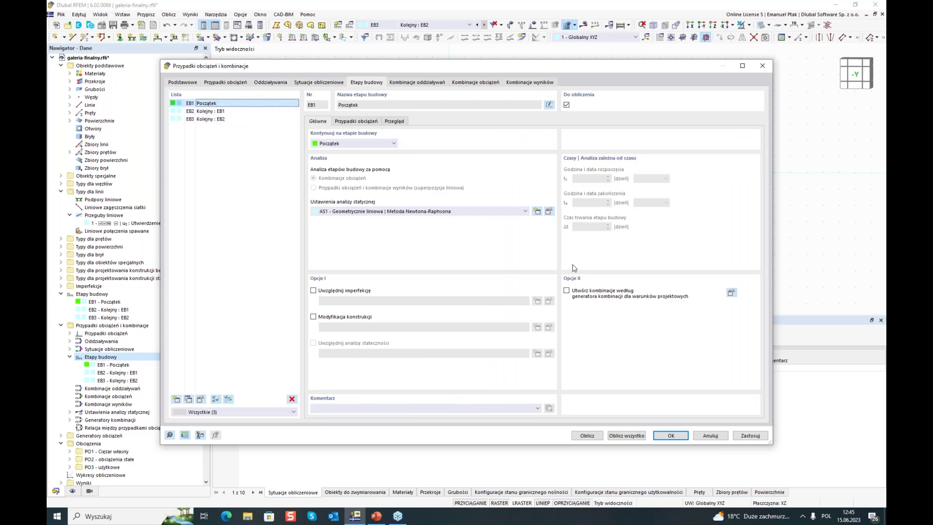
{"action": "left_click", "coordinate": [569, 290]}
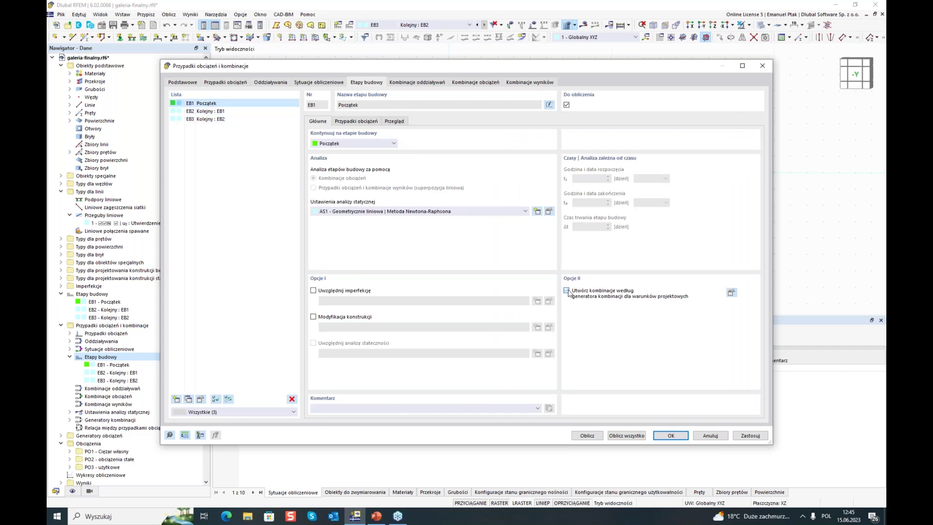
{"action": "left_click", "coordinate": [731, 292]}
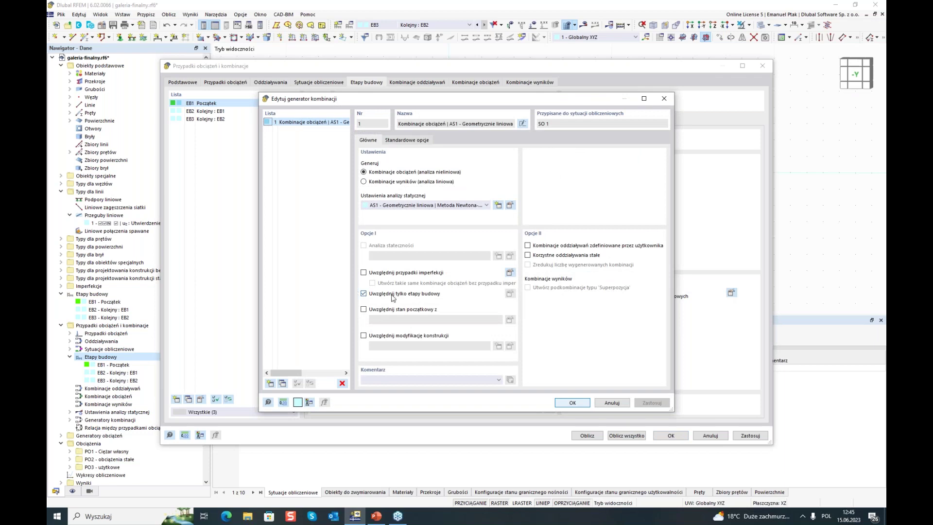
{"action": "left_click", "coordinate": [574, 402]}
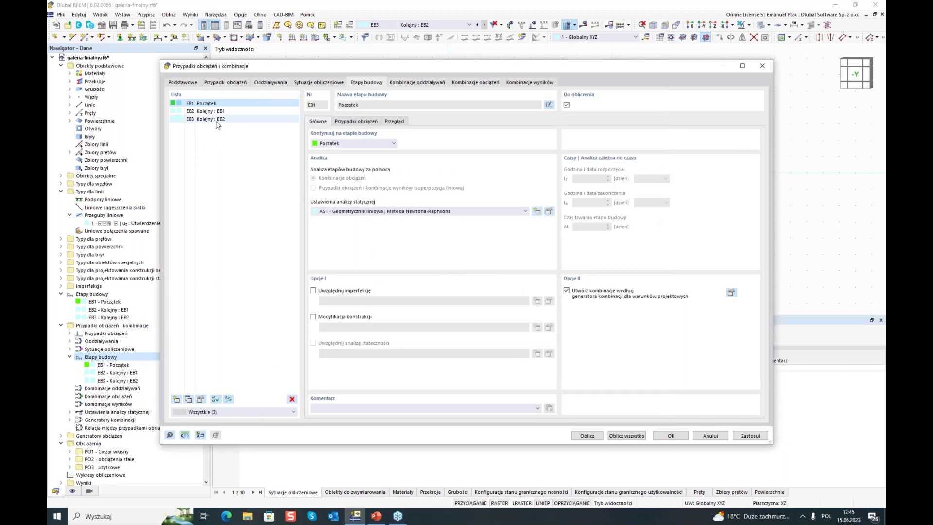
Enable combinations from the combination generator for stage EB3 and check its generator settings.
{"action": "left_click", "coordinate": [217, 120]}
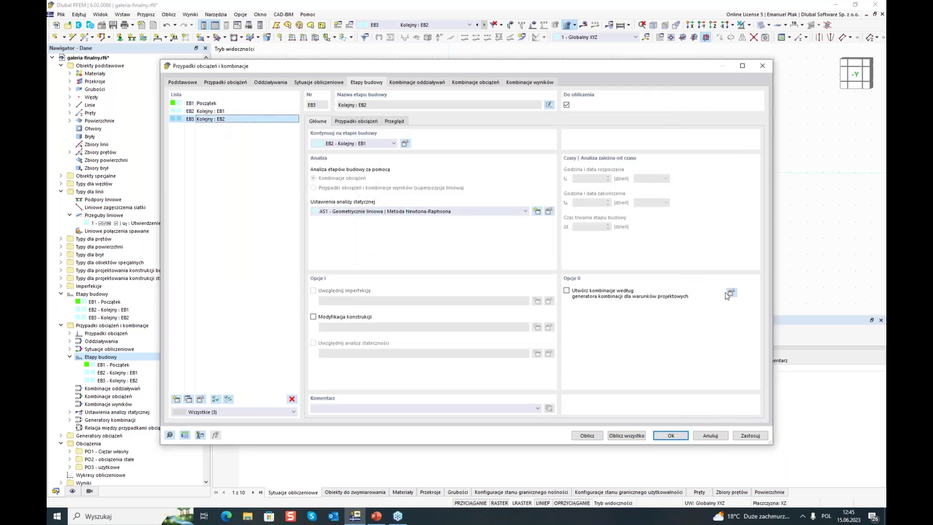
{"action": "left_click", "coordinate": [566, 290]}
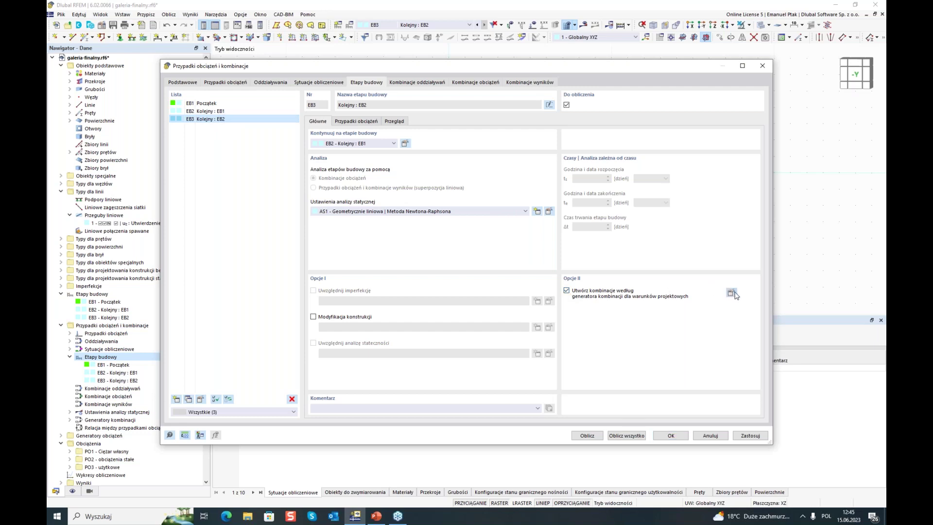
{"action": "left_click", "coordinate": [731, 292]}
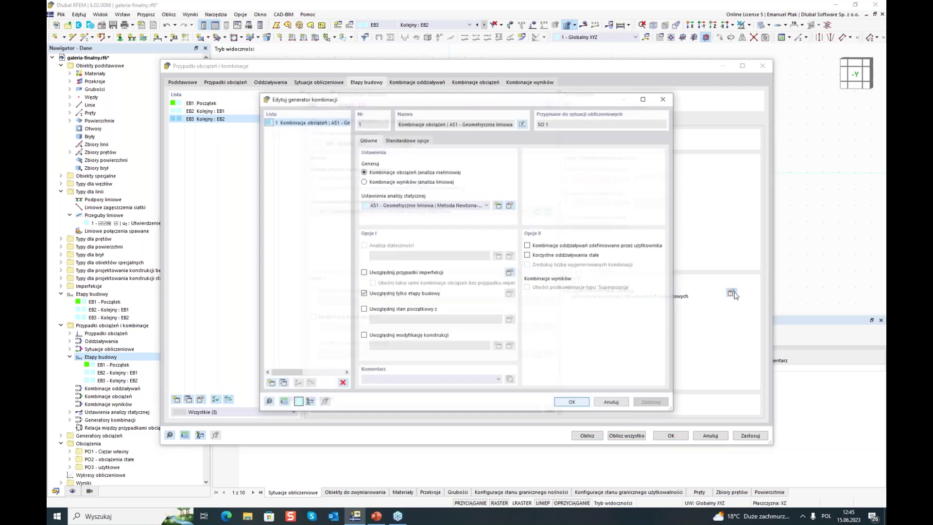
{"action": "left_click", "coordinate": [573, 402]}
Generate and review the action and load combinations, then accept the load cases and combinations settings.
{"action": "left_click", "coordinate": [416, 83]}
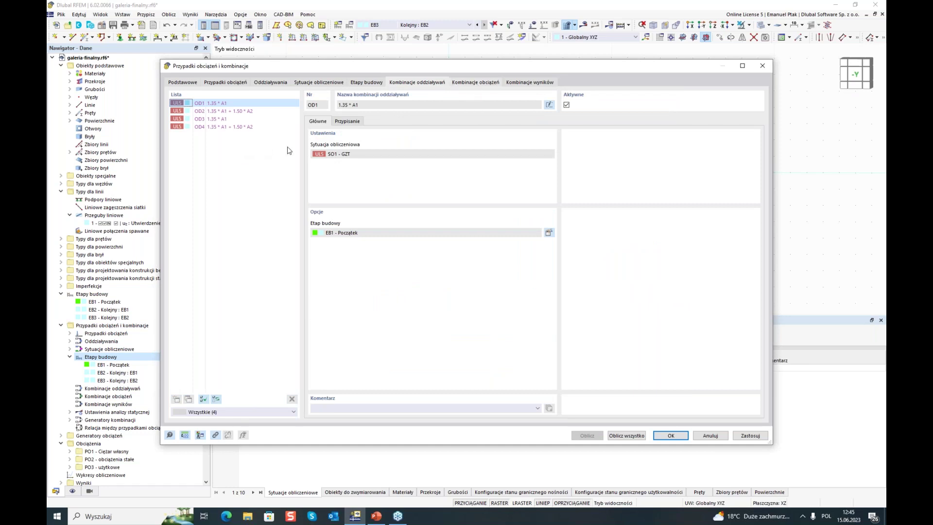
{"action": "key", "text": "ctrl+Tab"}
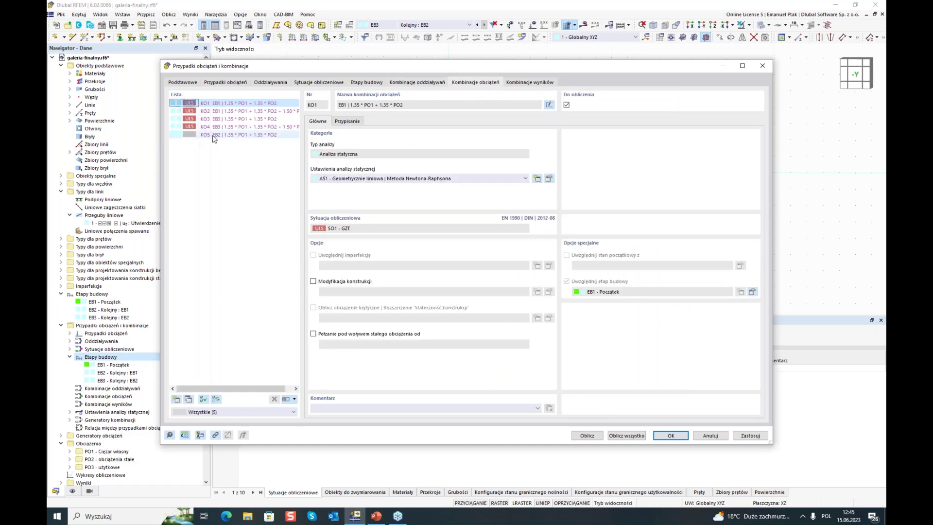
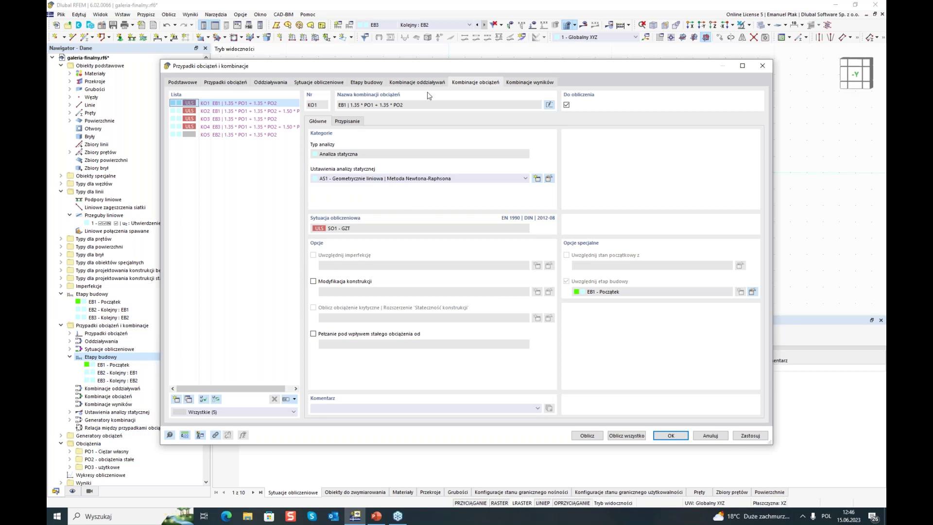
{"action": "left_click_drag", "start_coordinate": [444, 66], "coordinate": [477, 40]}
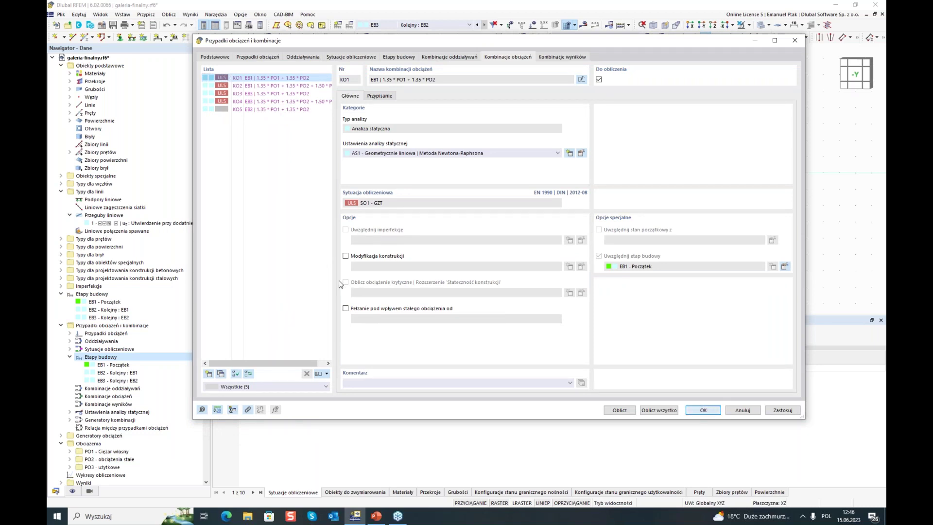
{"action": "key", "text": "Return"}
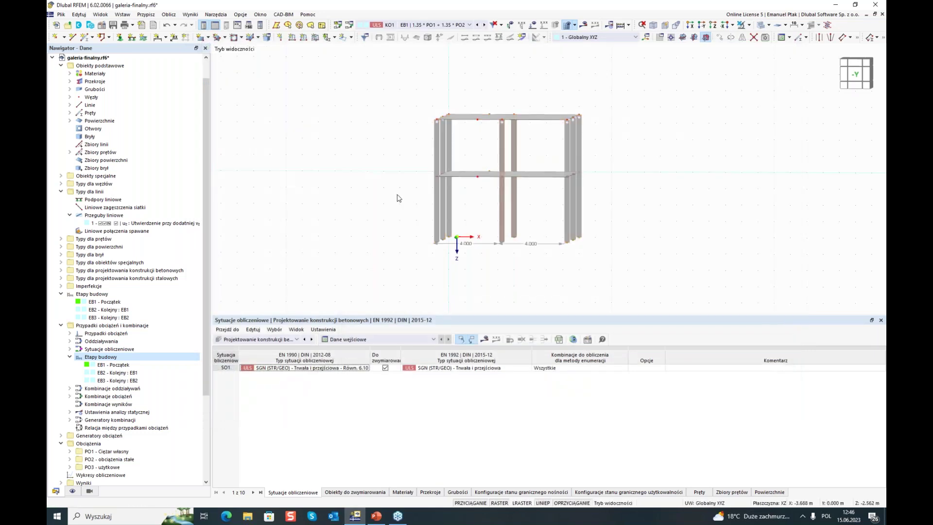
Review the steel design ultimate limit state configurations Dźwigar and słup, including their assigned members and the stability calculation option.
{"action": "mouse_move", "coordinate": [398, 197]}
{"action": "middle_mouse_down", "text": "ctrl"}
{"action": "mouse_move", "coordinate": [387, 214]}
{"action": "mouse_move", "coordinate": [443, 235]}
{"action": "mouse_move", "coordinate": [408, 243]}
{"action": "mouse_move", "coordinate": [387, 201]}
{"action": "mouse_move", "coordinate": [395, 208]}
{"action": "middle_mouse_up", "text": "ctrl"}
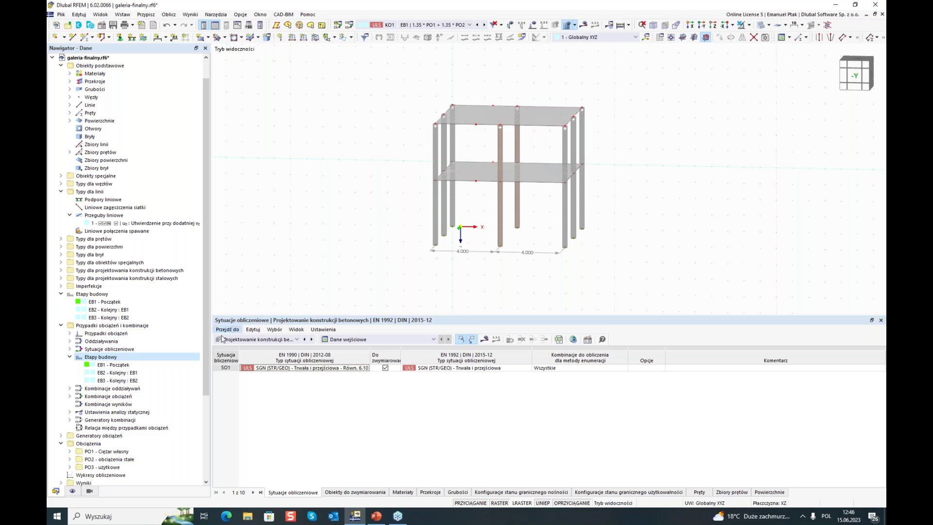
{"action": "scroll", "coordinate": [129, 386], "scroll_direction": "down", "scroll_amount": 5}
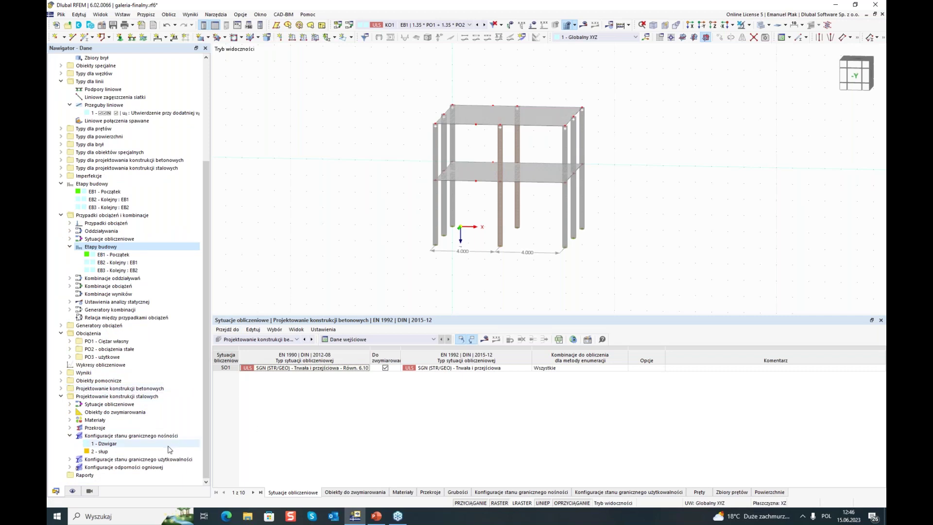
{"action": "left_click", "coordinate": [117, 397]}
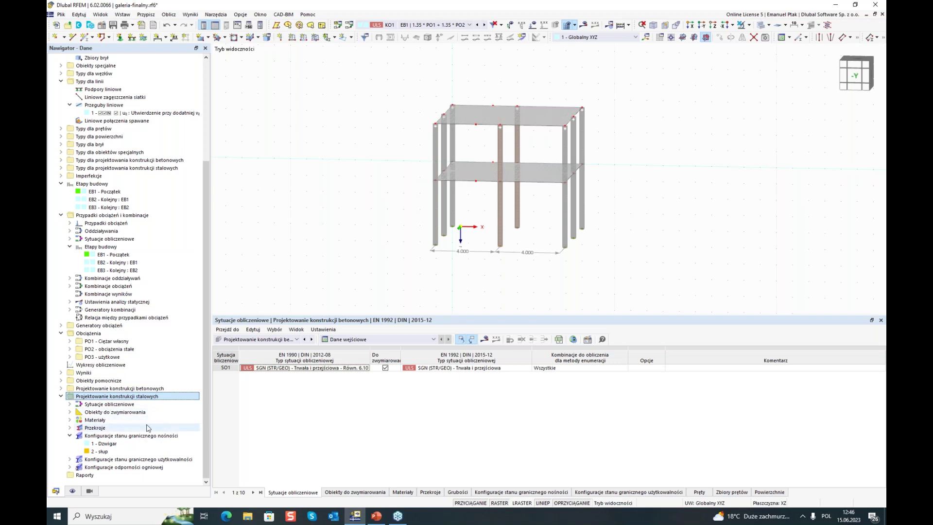
{"action": "left_click", "coordinate": [88, 436]}
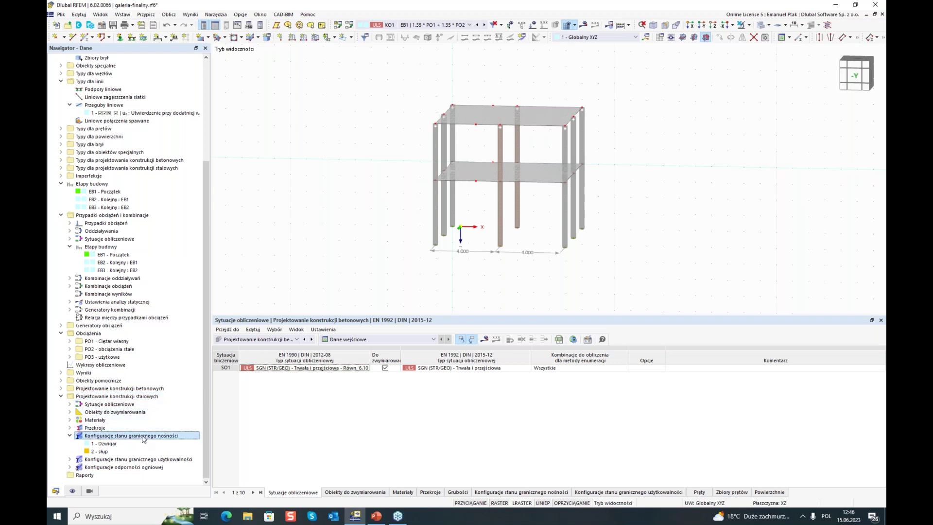
{"action": "right_click", "coordinate": [115, 439]}
{"action": "left_click", "coordinate": [171, 328]}
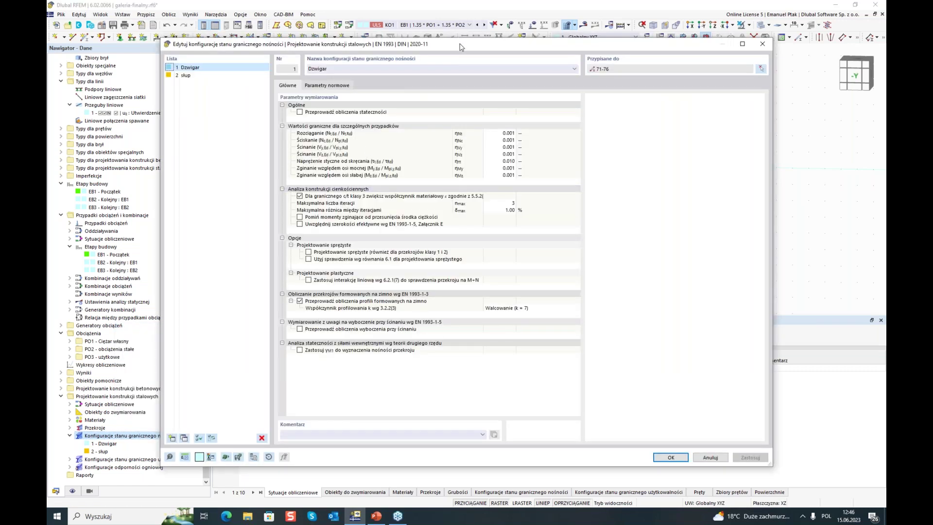
{"action": "left_click_drag", "start_coordinate": [461, 47], "coordinate": [443, 61]}
{"action": "left_click", "coordinate": [174, 82]}
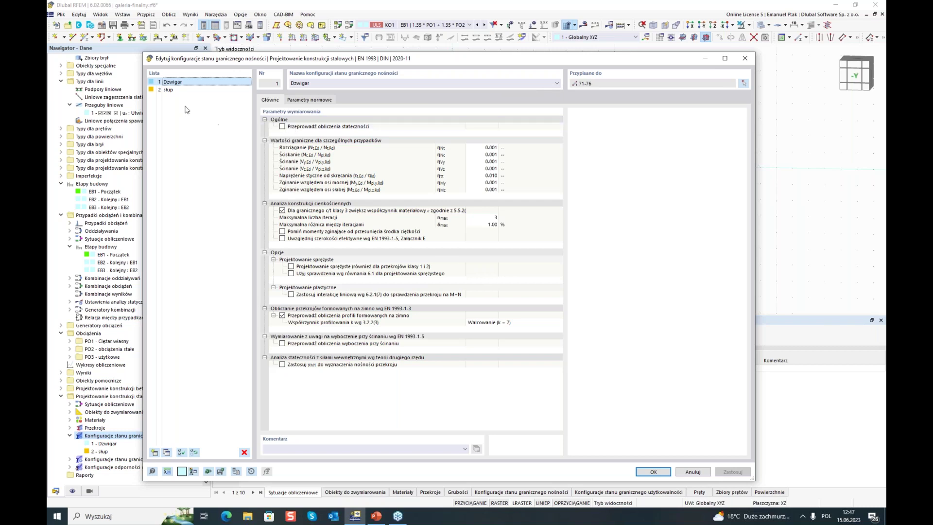
{"action": "left_click", "coordinate": [168, 89]}
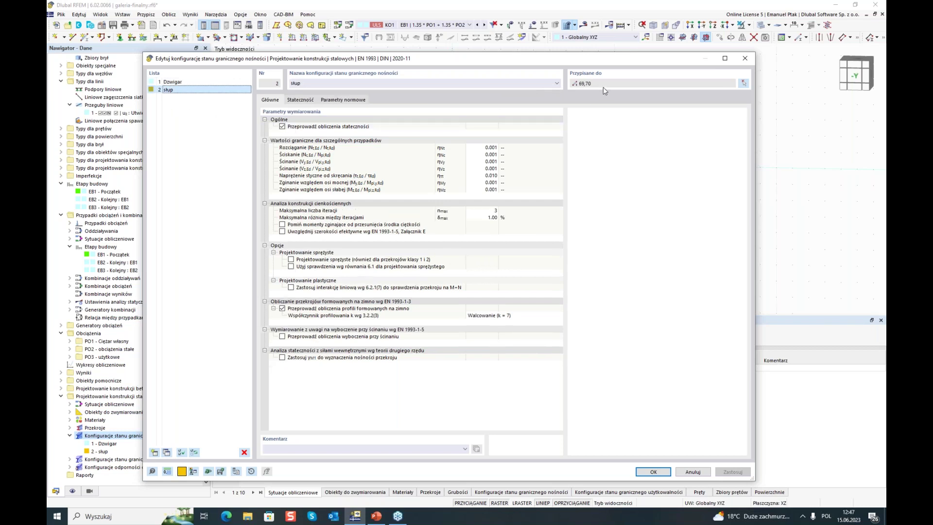
{"action": "left_click_drag", "start_coordinate": [575, 64], "coordinate": [595, 85]}
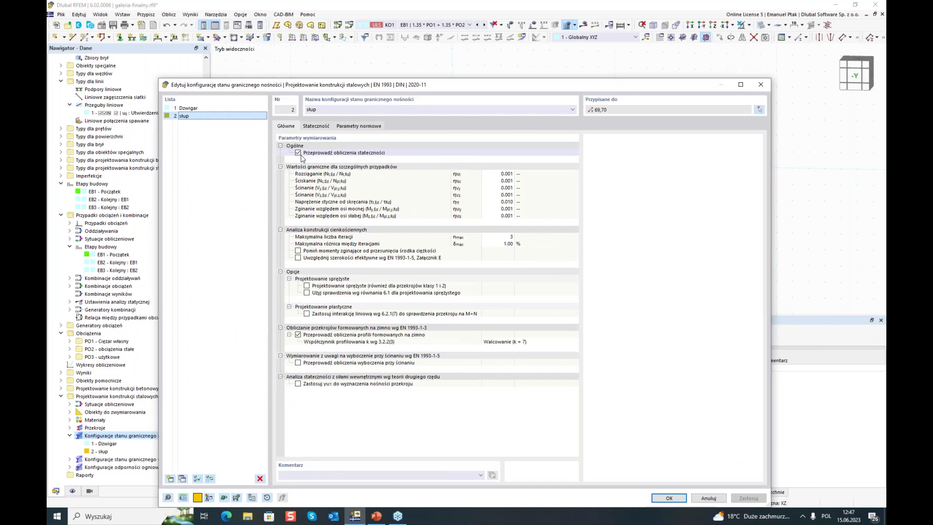
{"action": "left_click_drag", "start_coordinate": [334, 79], "coordinate": [331, 70]}
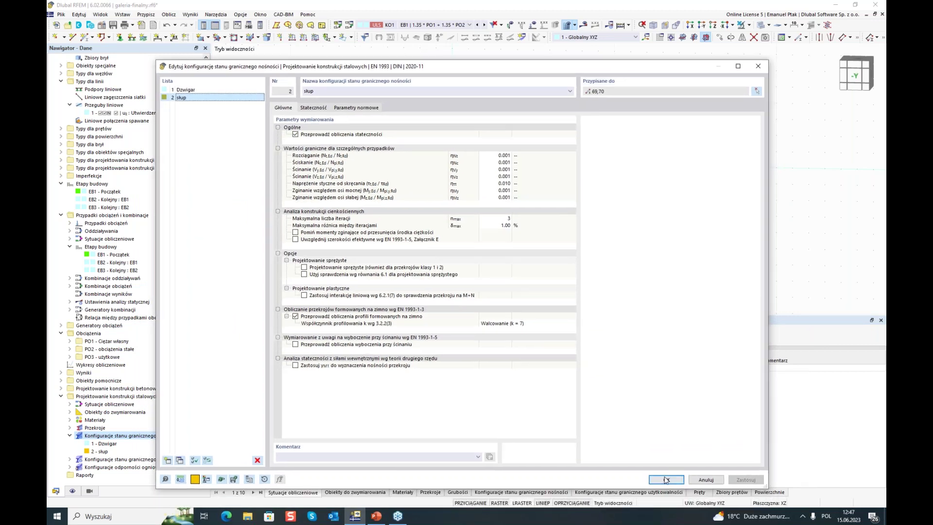
{"action": "key", "text": "Return"}
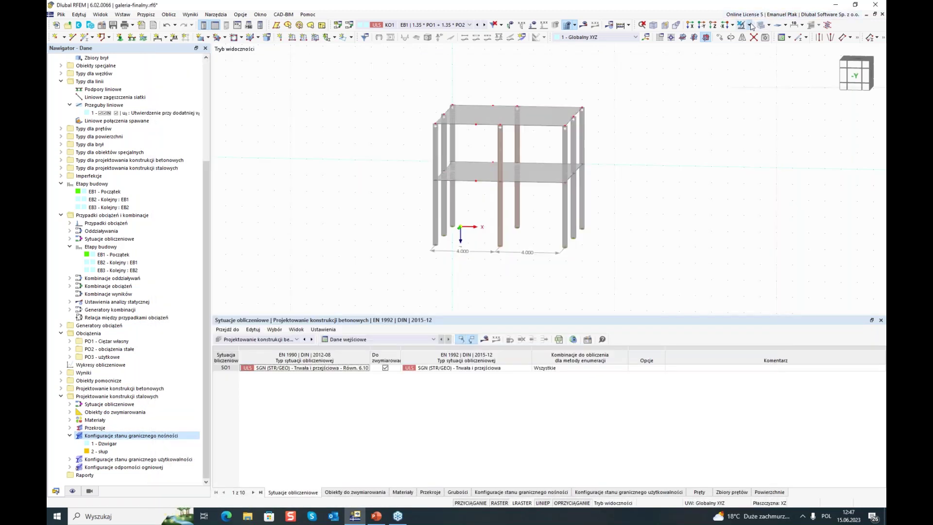
Cancel visibility mode to show the whole model and check the effective lengths and nodal supports assigned to the two steel columns.
{"action": "left_click", "coordinate": [768, 24]}
{"action": "left_click", "coordinate": [768, 82]}
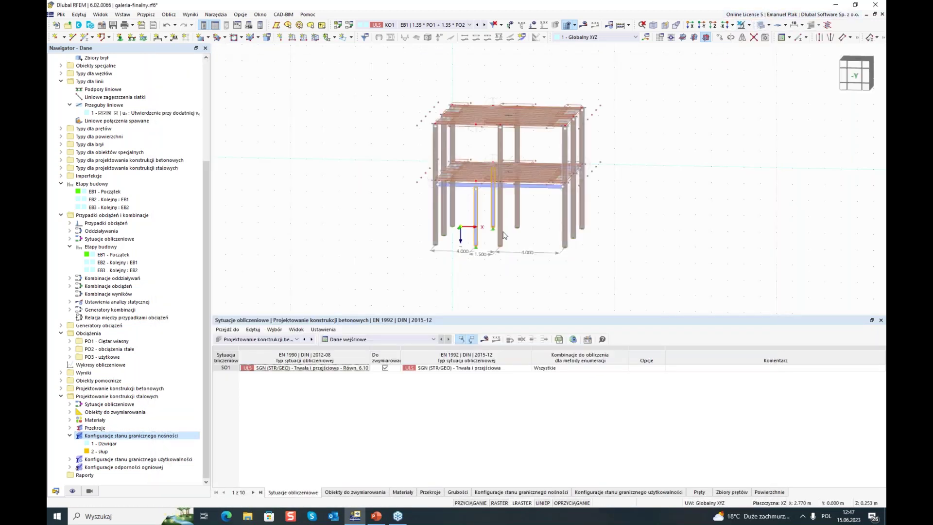
{"action": "left_click", "coordinate": [475, 233]}
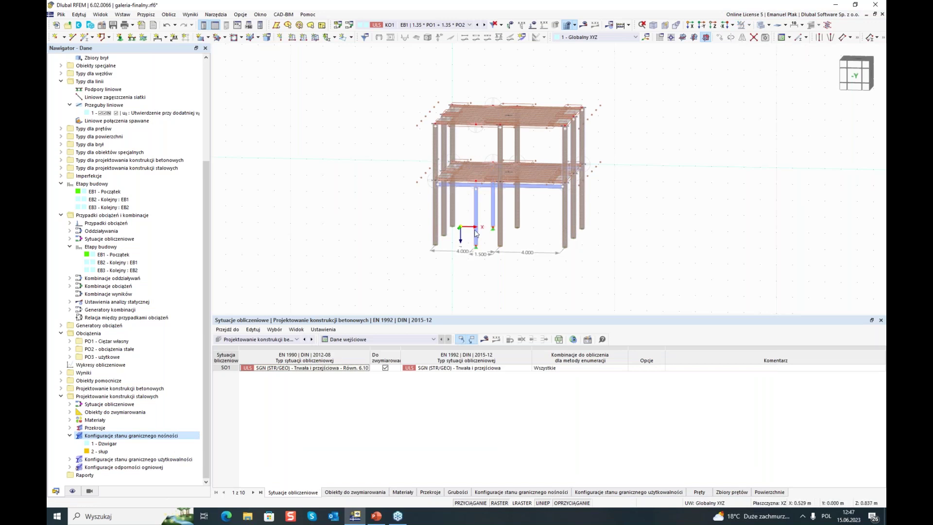
{"action": "right_click", "coordinate": [495, 212]}
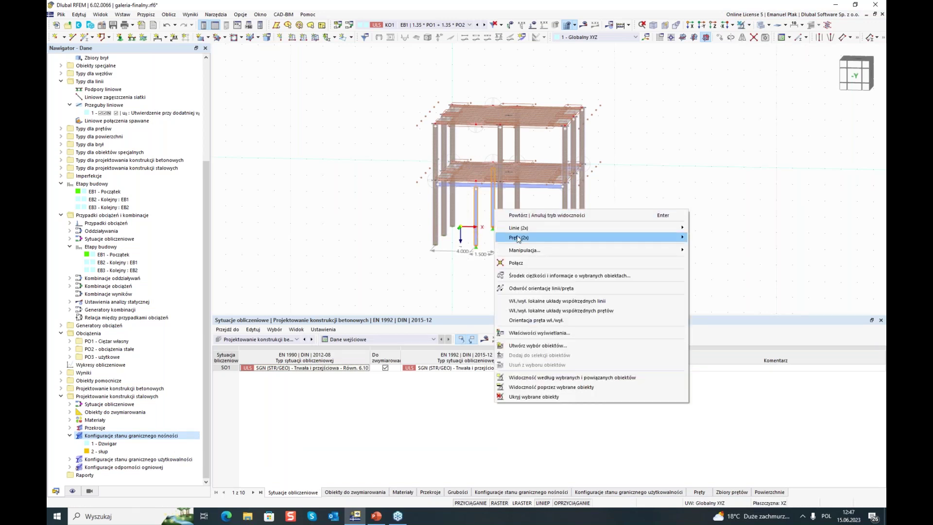
{"action": "mouse_move", "coordinate": [617, 238]}
{"action": "left_click", "coordinate": [700, 237]}
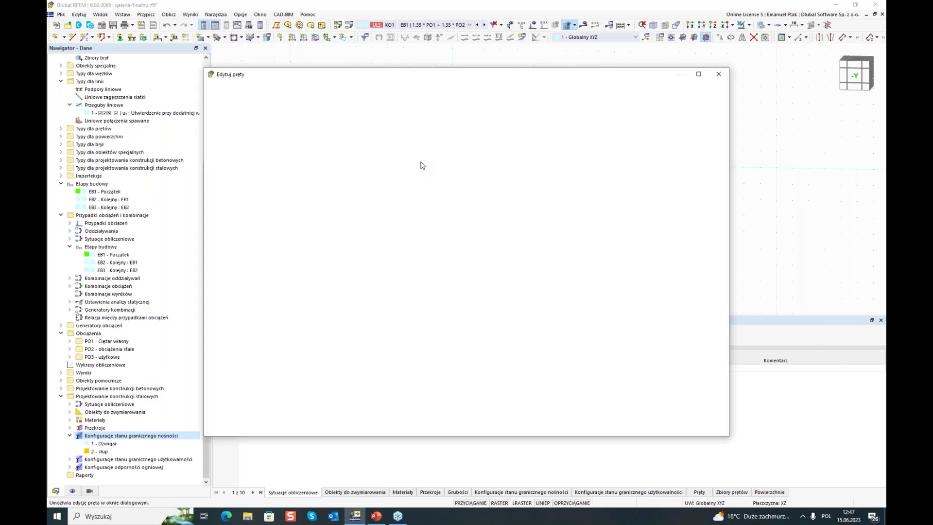
{"action": "left_click", "coordinate": [339, 117]}
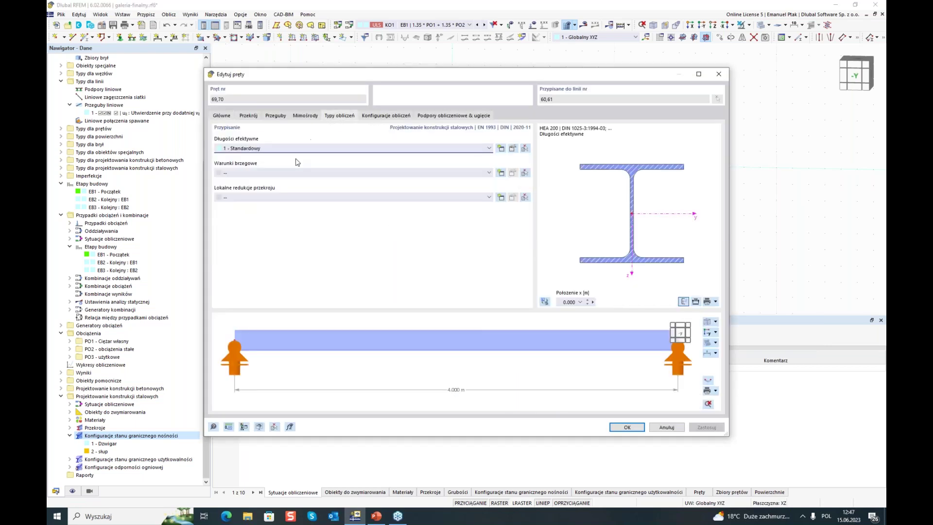
{"action": "double_click", "coordinate": [456, 152]}
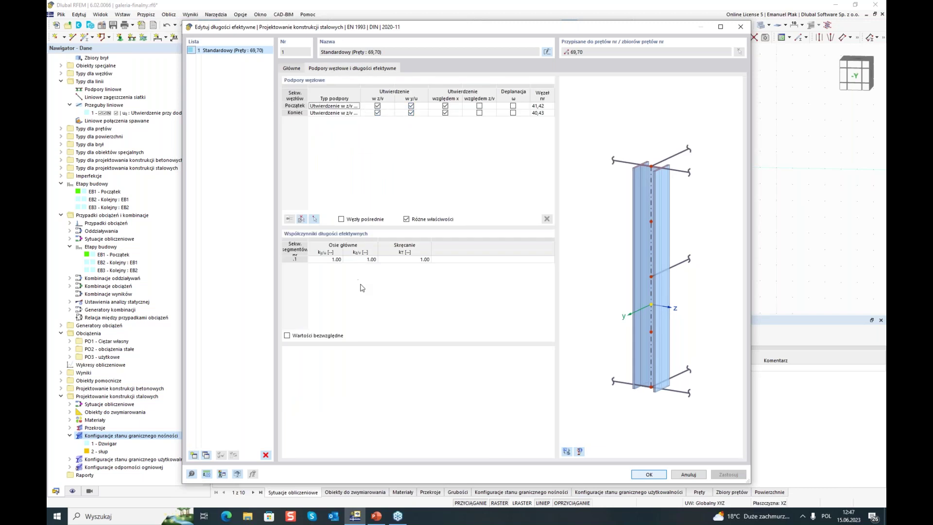
{"action": "left_click", "coordinate": [649, 475]}
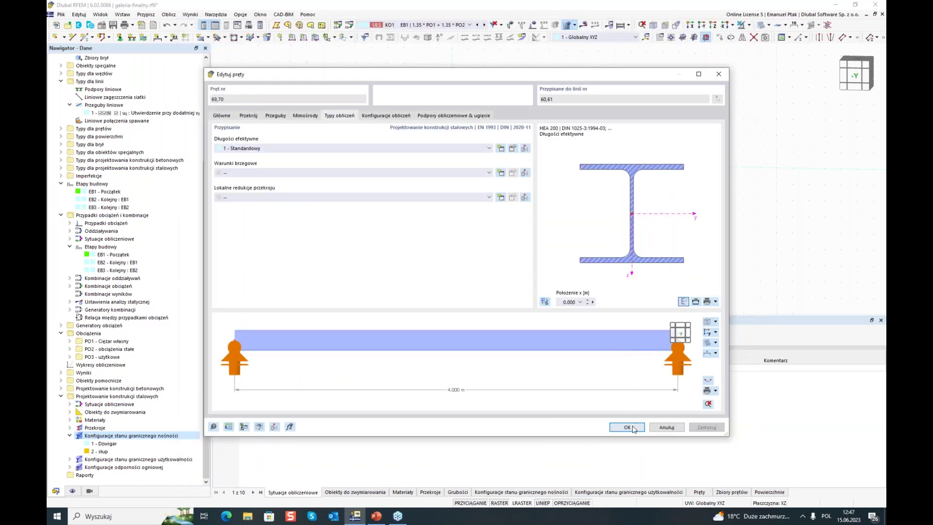
{"action": "left_click", "coordinate": [624, 427]}
Calculate the steel design, ignoring all assertion errors, and review the member design ratios by construction stage.
{"action": "left_click", "coordinate": [272, 339]}
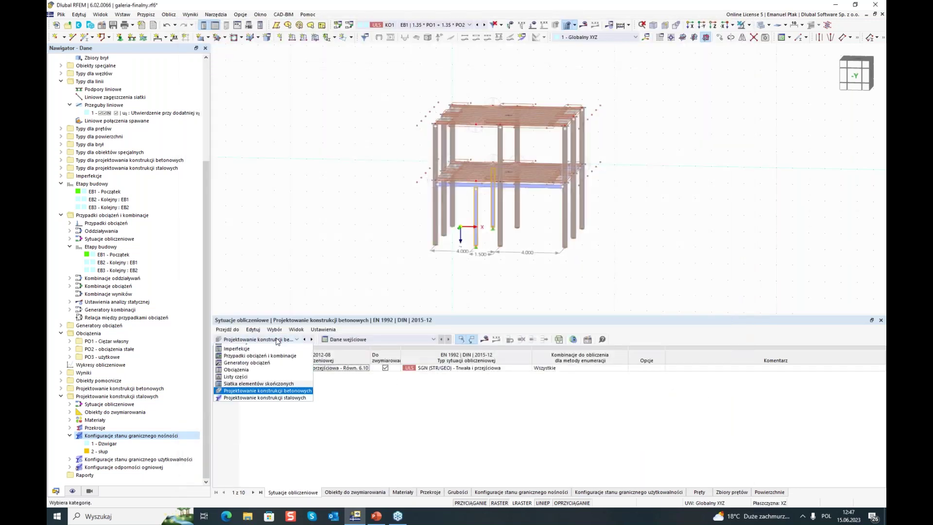
{"action": "left_click", "coordinate": [281, 403]}
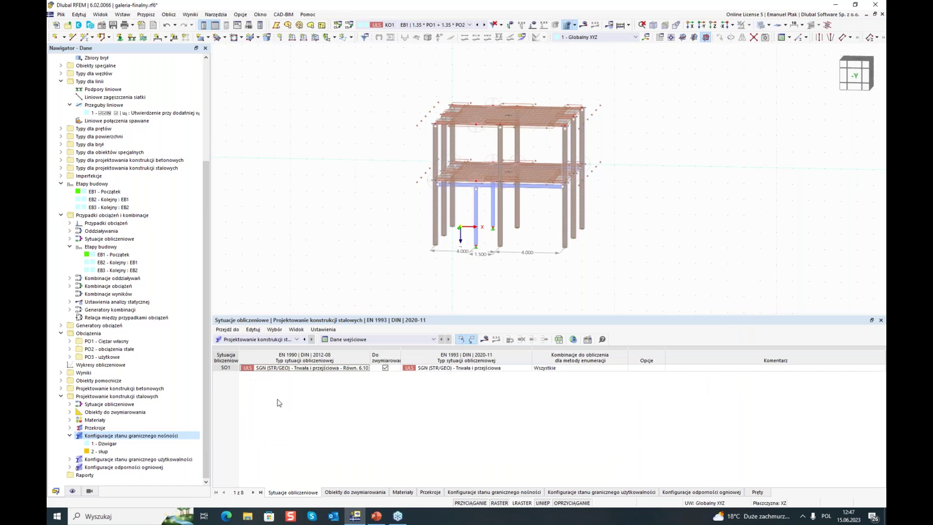
{"action": "left_click", "coordinate": [484, 339]}
{"action": "left_click", "coordinate": [503, 294]}
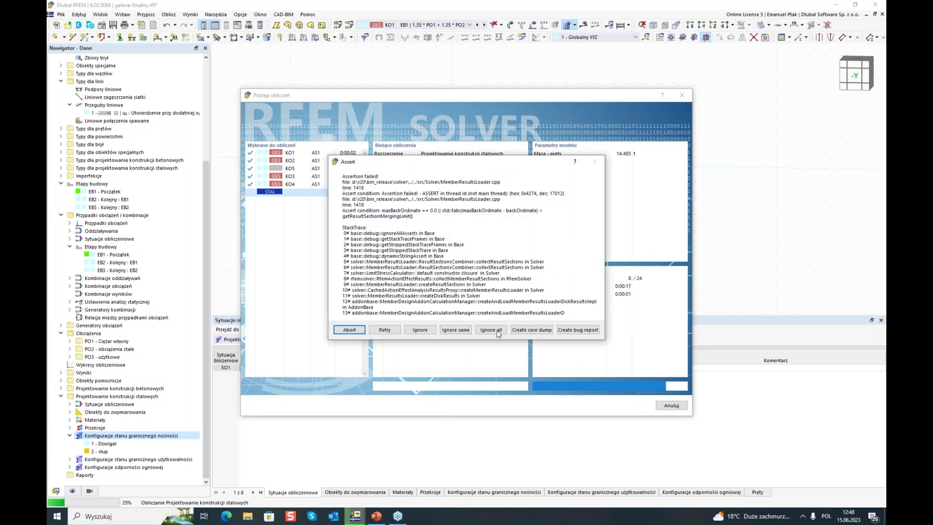
{"action": "left_click", "coordinate": [497, 330]}
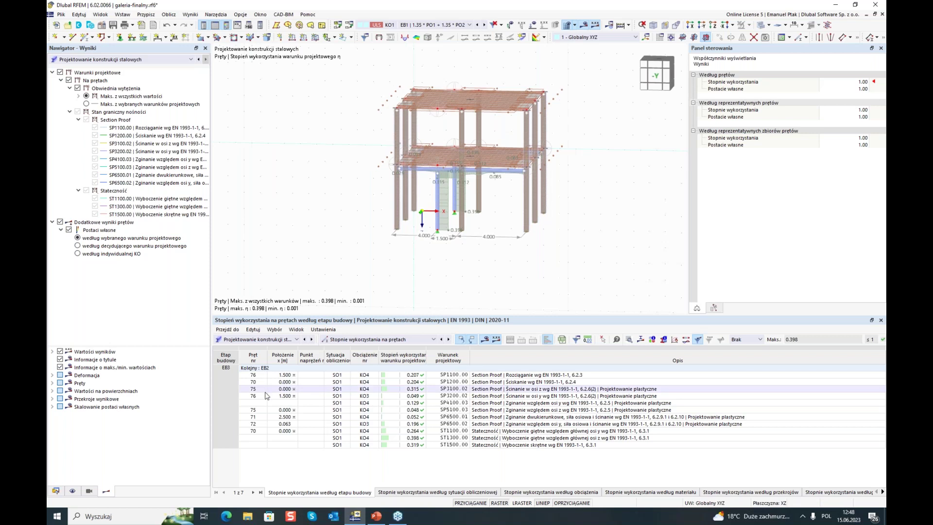
{"action": "left_click", "coordinate": [224, 367]}
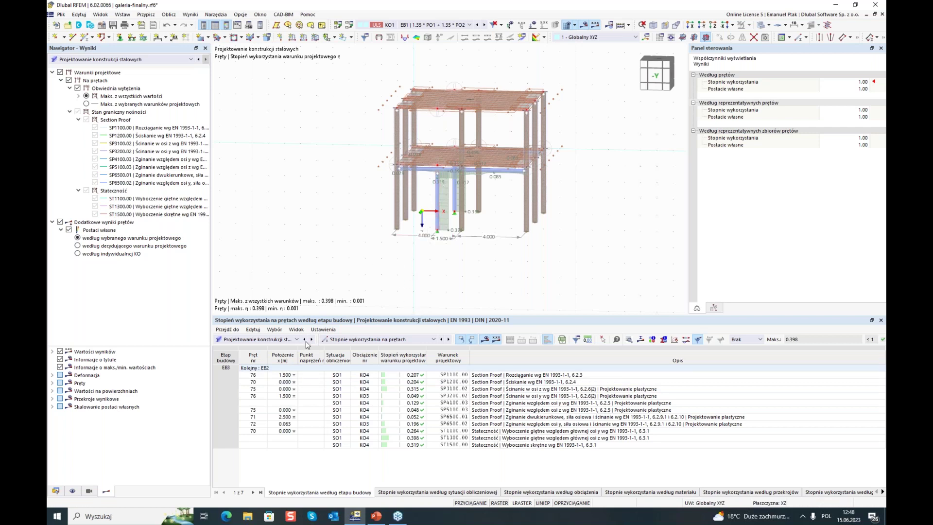
Switch the tables to concrete design and run its calculation.
{"action": "left_click", "coordinate": [270, 339]}
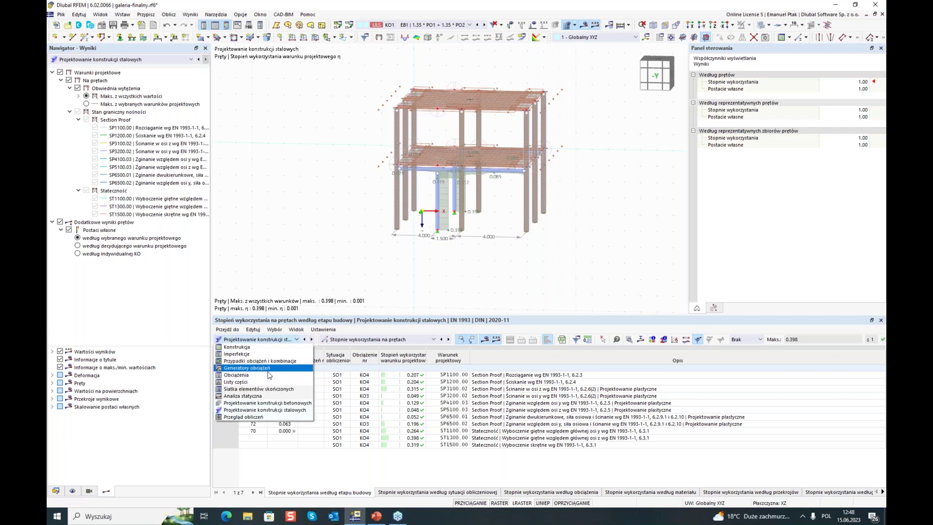
{"action": "left_click", "coordinate": [276, 403]}
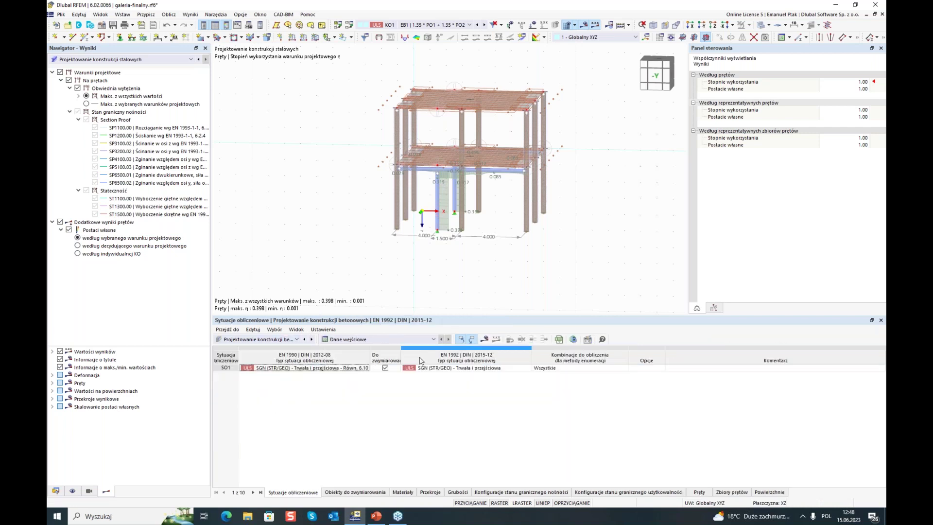
{"action": "left_click", "coordinate": [485, 340]}
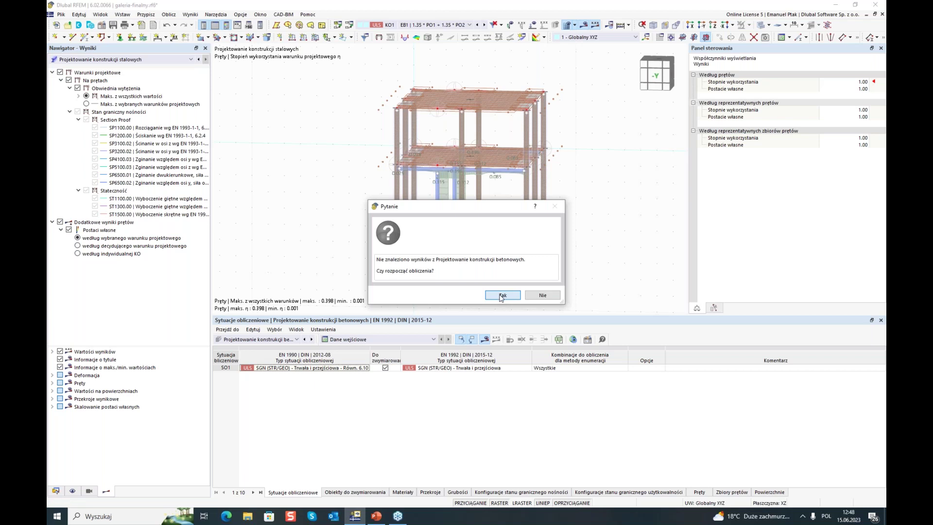
{"action": "left_click", "coordinate": [502, 295]}
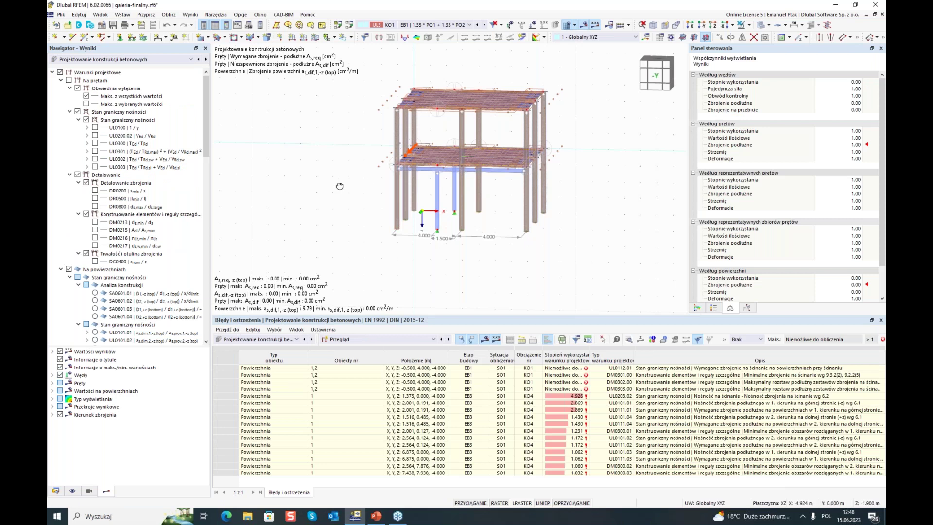
Examine the unprovided longitudinal surface reinforcement as,dif,1,-z (top) above the steel columns against the colour scale.
{"action": "mouse_move", "coordinate": [340, 187]}
{"action": "middle_mouse_down", "text": "ctrl"}
{"action": "mouse_move", "coordinate": [353, 208]}
{"action": "mouse_move", "coordinate": [340, 190]}
{"action": "middle_mouse_up", "text": "ctrl"}
{"action": "scroll", "coordinate": [128, 313], "scroll_direction": "down", "scroll_amount": 10}
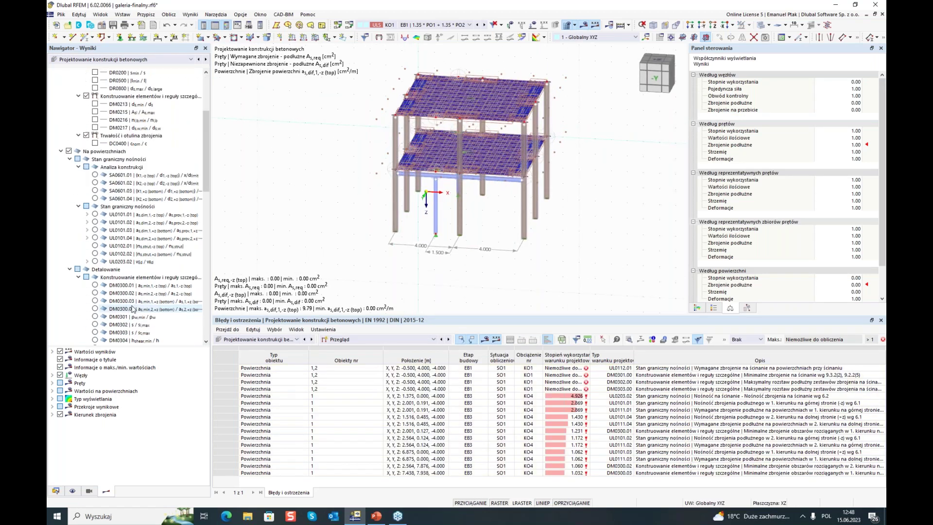
{"action": "scroll", "coordinate": [135, 309], "scroll_direction": "down", "scroll_amount": 11}
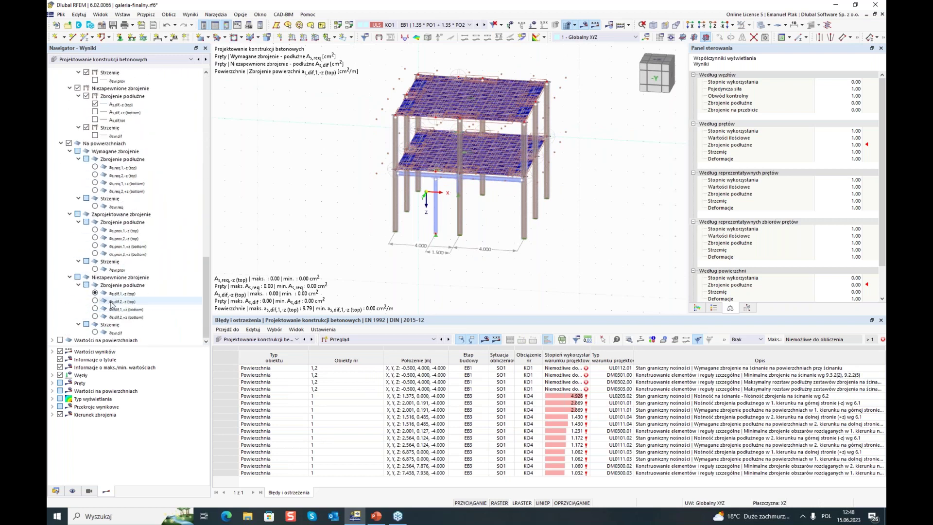
{"action": "scroll", "coordinate": [107, 225], "scroll_direction": "up", "scroll_amount": 3}
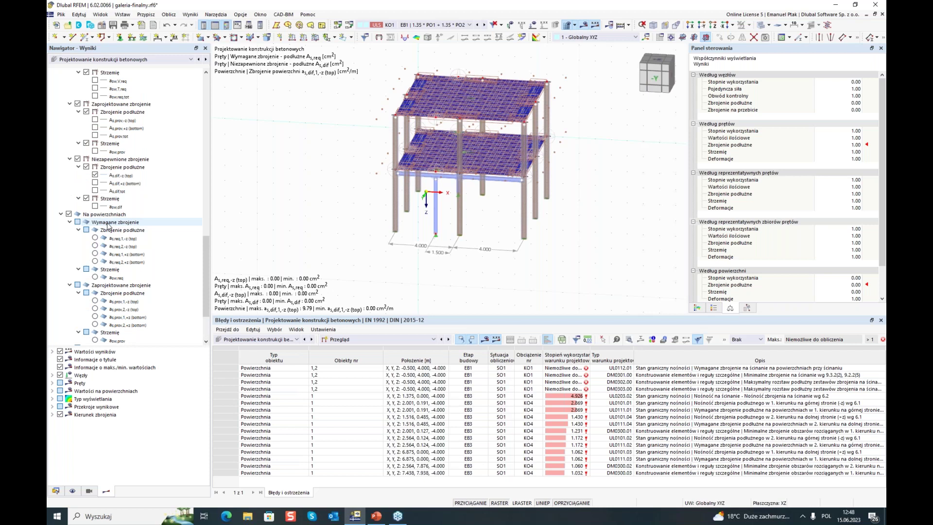
{"action": "scroll", "coordinate": [108, 225], "scroll_direction": "down", "scroll_amount": 3}
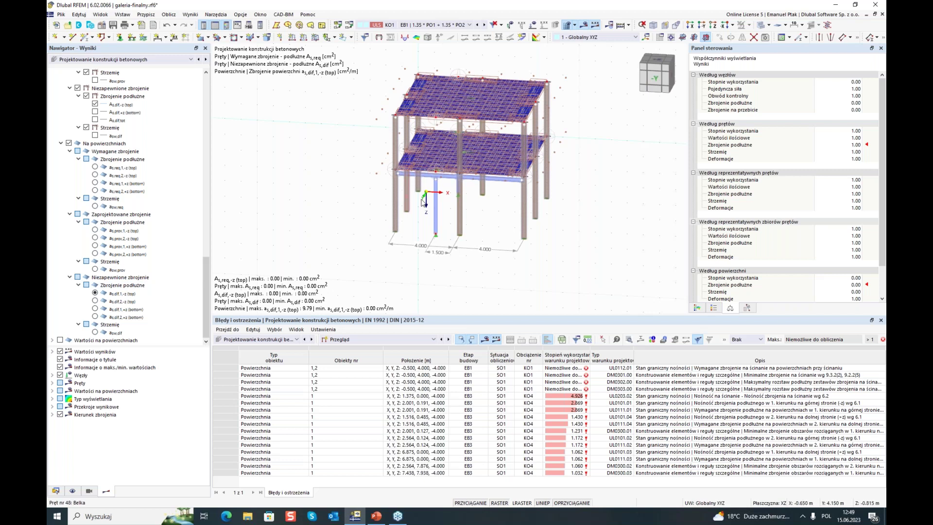
{"action": "scroll", "coordinate": [440, 175], "scroll_direction": "up", "scroll_amount": 6}
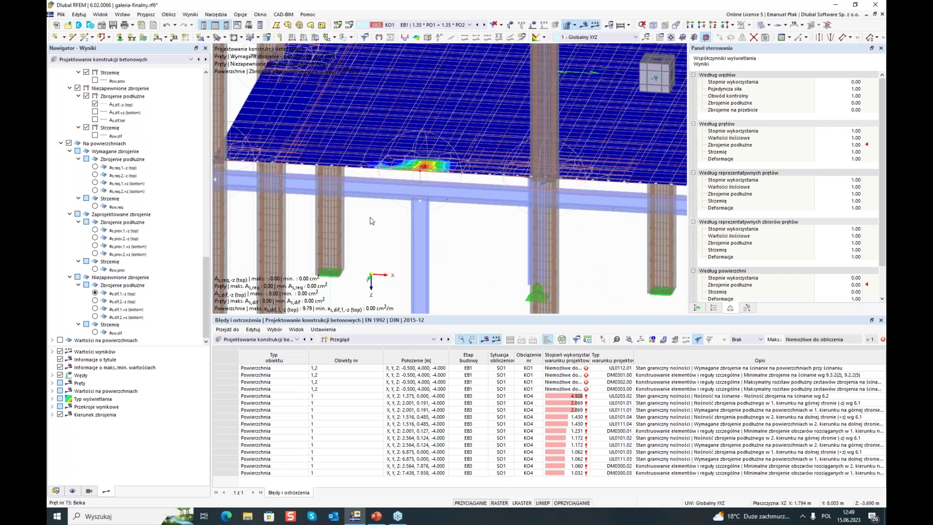
{"action": "left_click", "coordinate": [697, 309]}
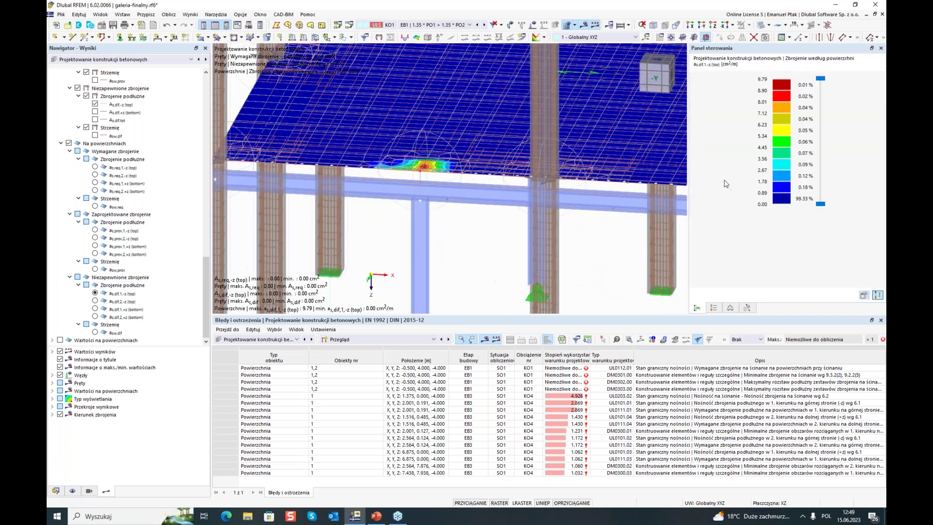
{"action": "middle_click_drag", "start_coordinate": [625, 182], "coordinate": [372, 230], "text": "ctrl"}
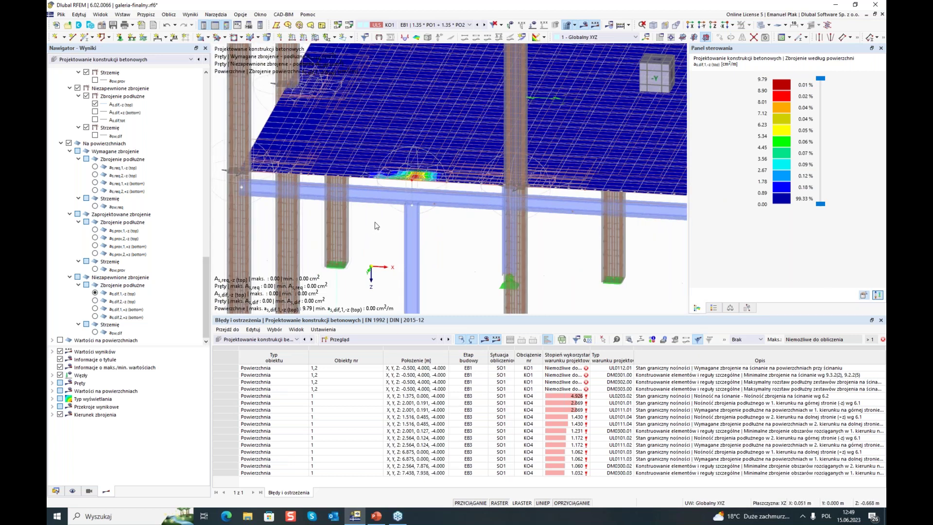
{"action": "scroll", "coordinate": [403, 192], "scroll_direction": "up", "scroll_amount": 2}
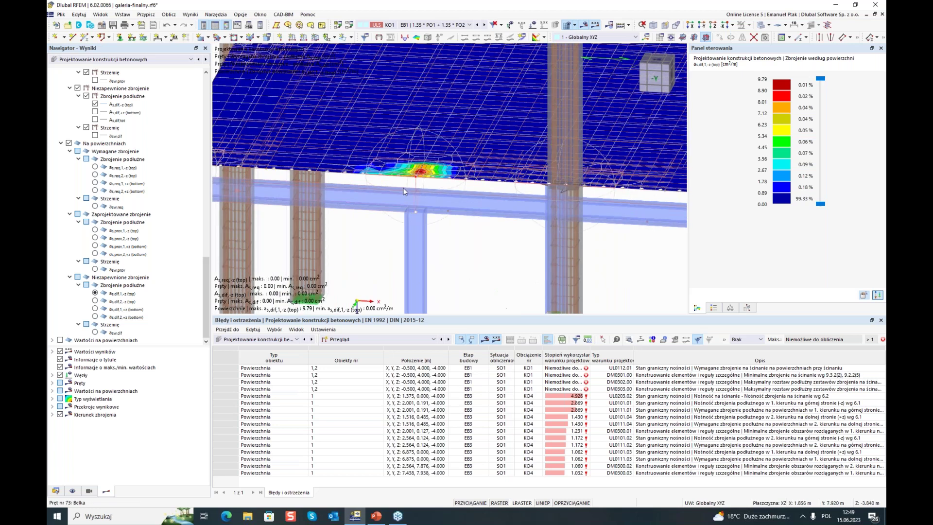
{"action": "scroll", "coordinate": [404, 191], "scroll_direction": "down", "scroll_amount": 5}
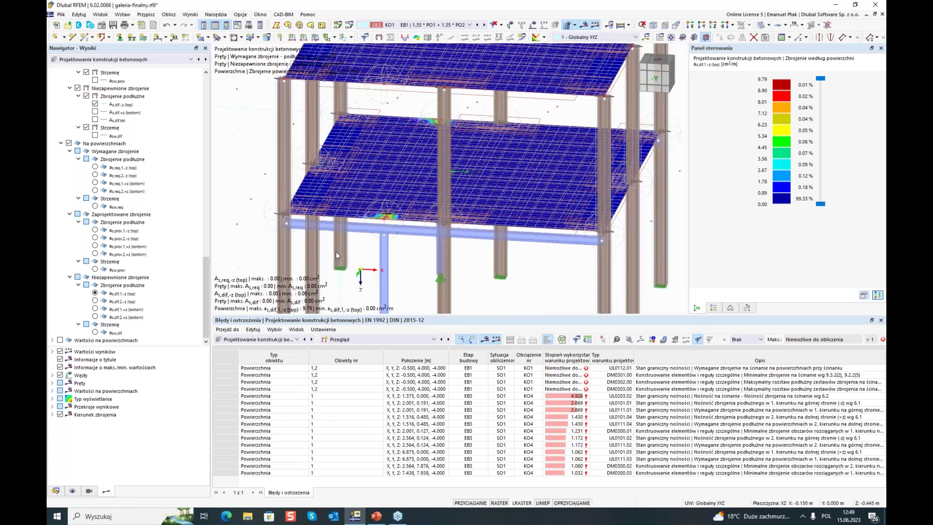
Inspect the lower slab's unprovided reinforcement around both steel columns and along the supporting beams from several angles.
{"action": "scroll", "coordinate": [336, 251], "scroll_direction": "down", "scroll_amount": 5}
{"action": "middle_click_drag", "start_coordinate": [606, 244], "coordinate": [598, 222], "text": "ctrl"}
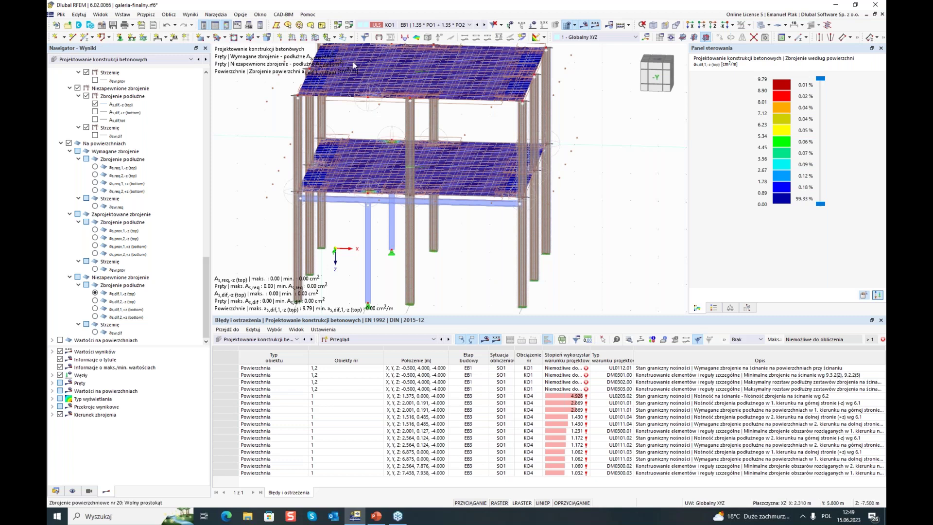
{"action": "scroll", "coordinate": [388, 224], "scroll_direction": "up", "scroll_amount": 3}
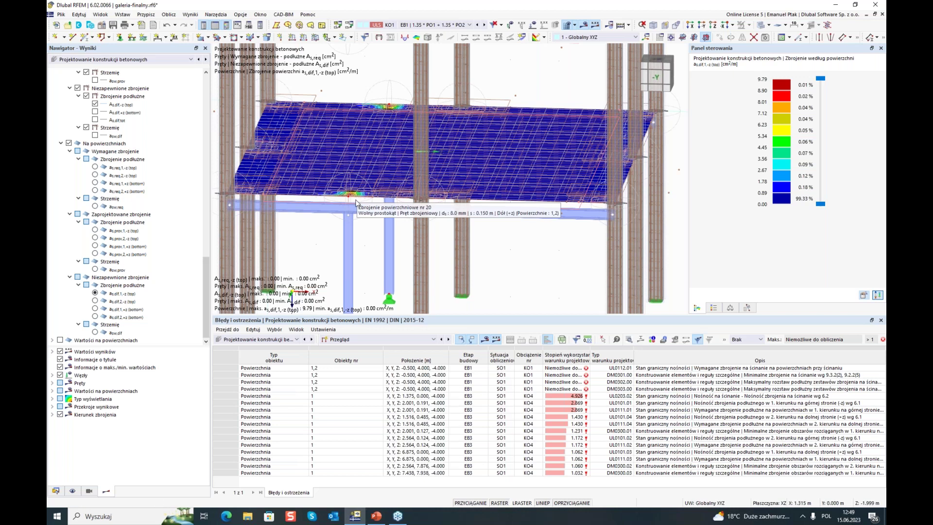
{"action": "scroll", "coordinate": [355, 206], "scroll_direction": "down", "scroll_amount": 3}
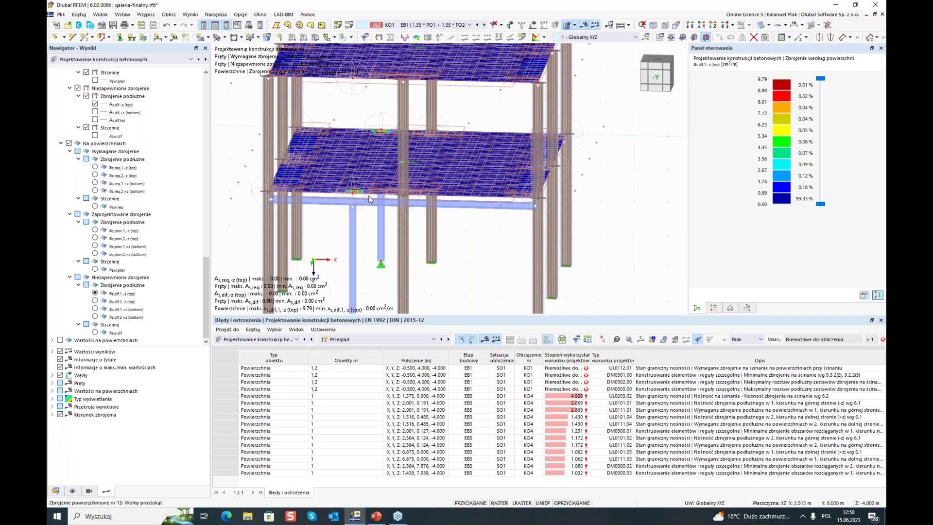
{"action": "mouse_move", "coordinate": [369, 200]}
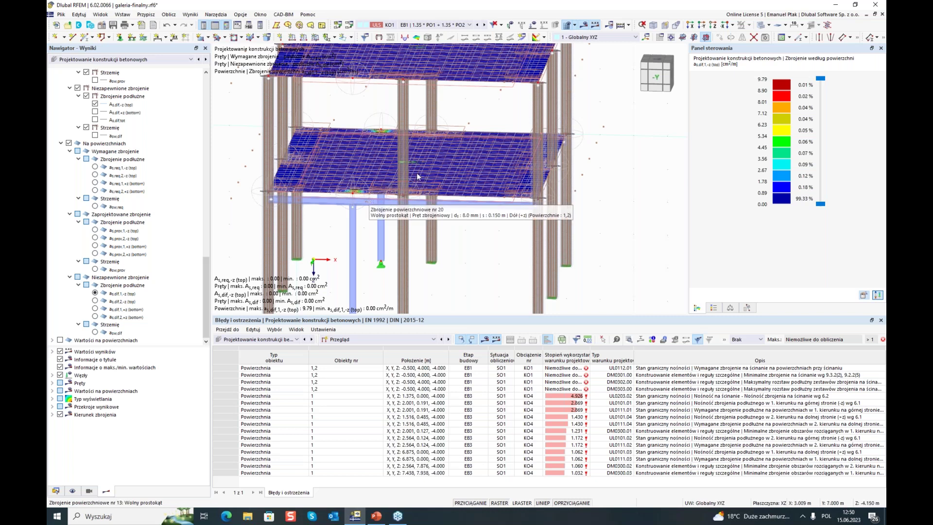
{"action": "middle_click_drag", "start_coordinate": [369, 200], "coordinate": [249, 212], "text": "ctrl"}
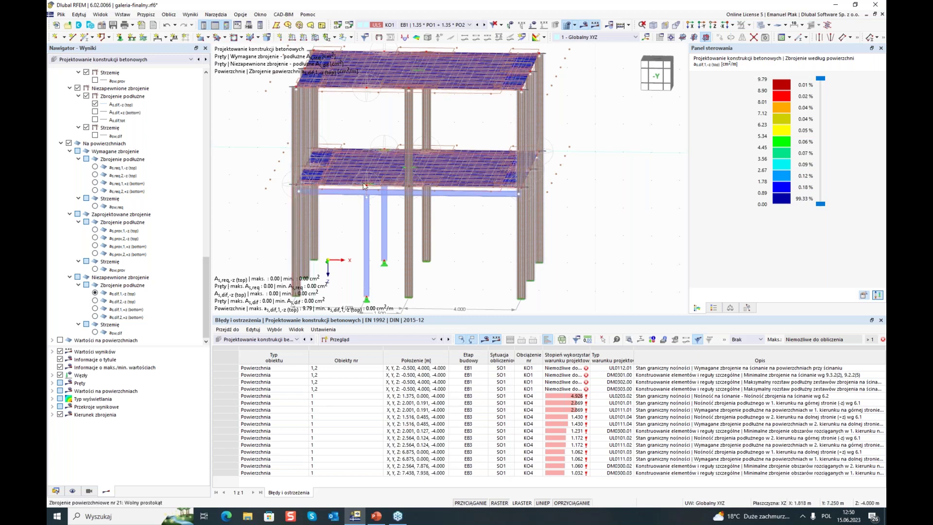
{"action": "scroll", "coordinate": [364, 187], "scroll_direction": "up", "scroll_amount": 2}
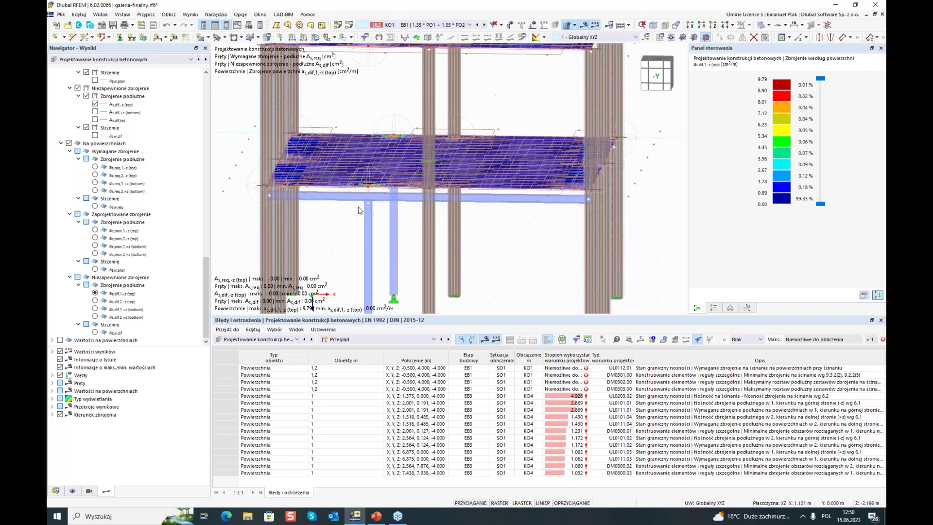
{"action": "scroll", "coordinate": [359, 210], "scroll_direction": "down", "scroll_amount": 3}
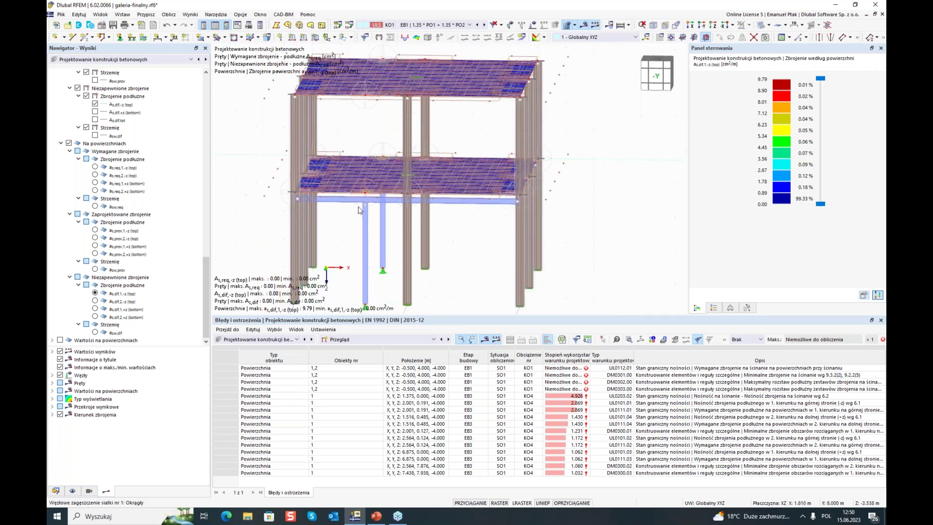
{"action": "middle_click_drag", "start_coordinate": [265, 204], "coordinate": [304, 227], "text": "ctrl"}
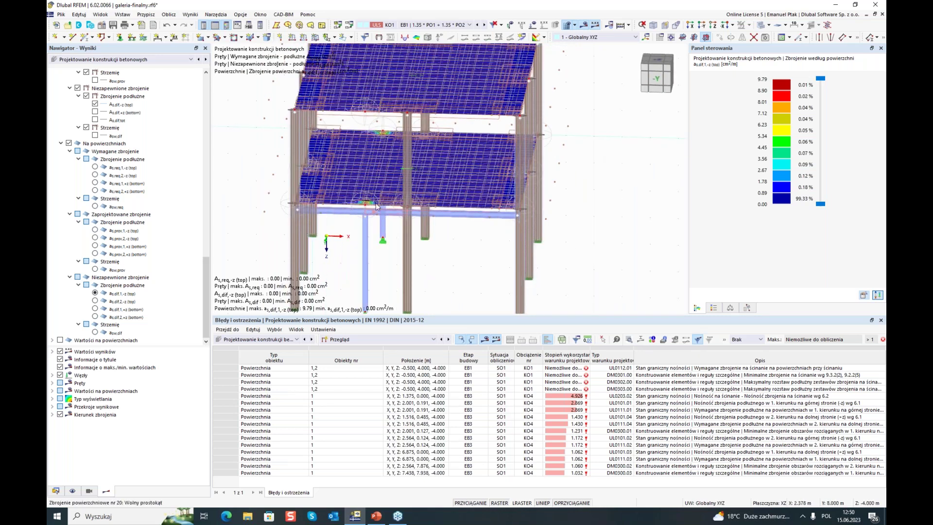
{"action": "scroll", "coordinate": [377, 205], "scroll_direction": "up", "scroll_amount": 1}
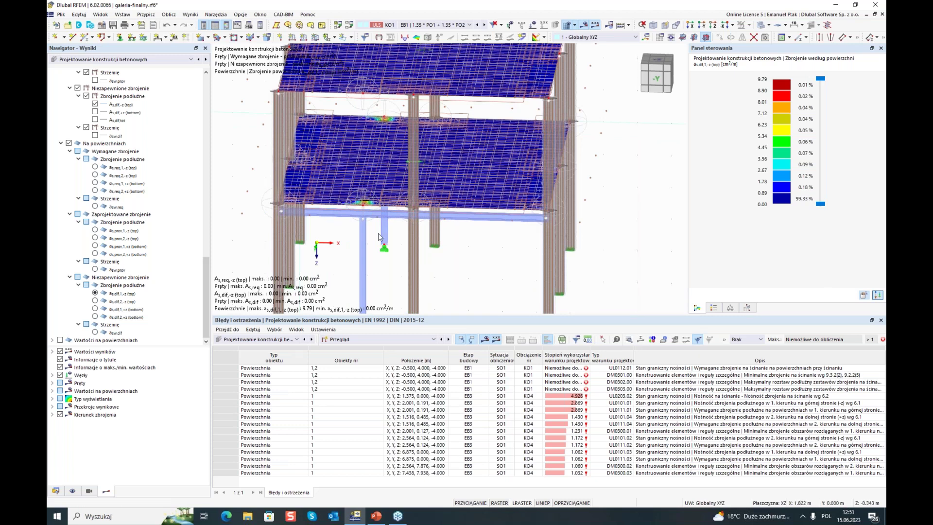
{"action": "scroll", "coordinate": [379, 236], "scroll_direction": "down", "scroll_amount": 2}
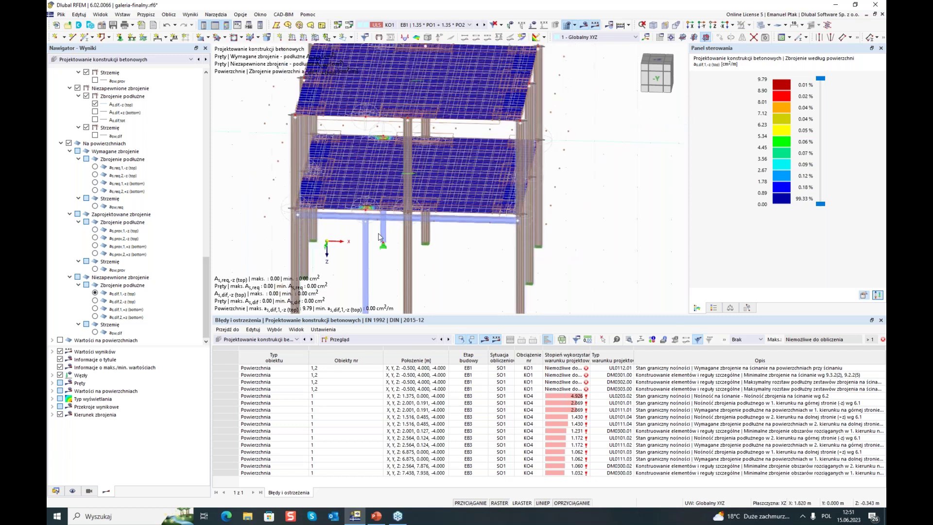
{"action": "middle_click_drag", "start_coordinate": [255, 237], "coordinate": [424, 235]}
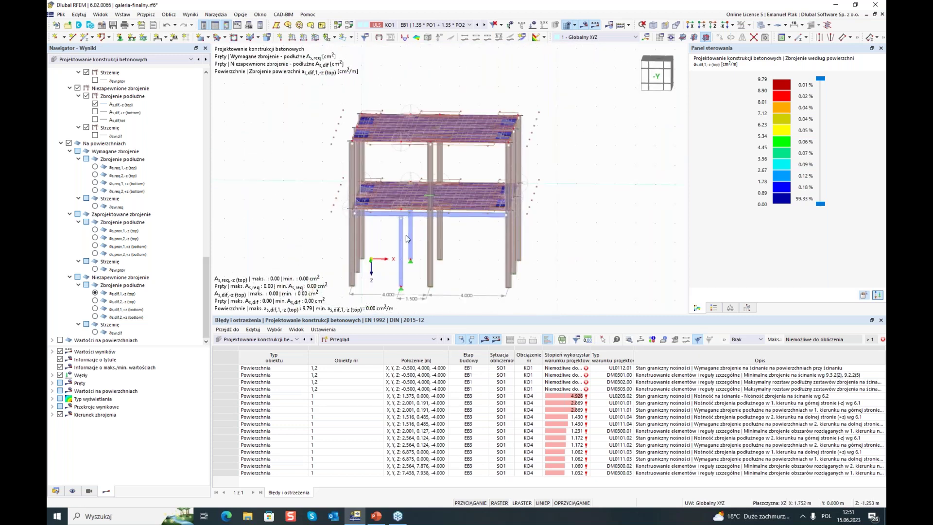
{"action": "scroll", "coordinate": [407, 238], "scroll_direction": "up", "scroll_amount": 4}
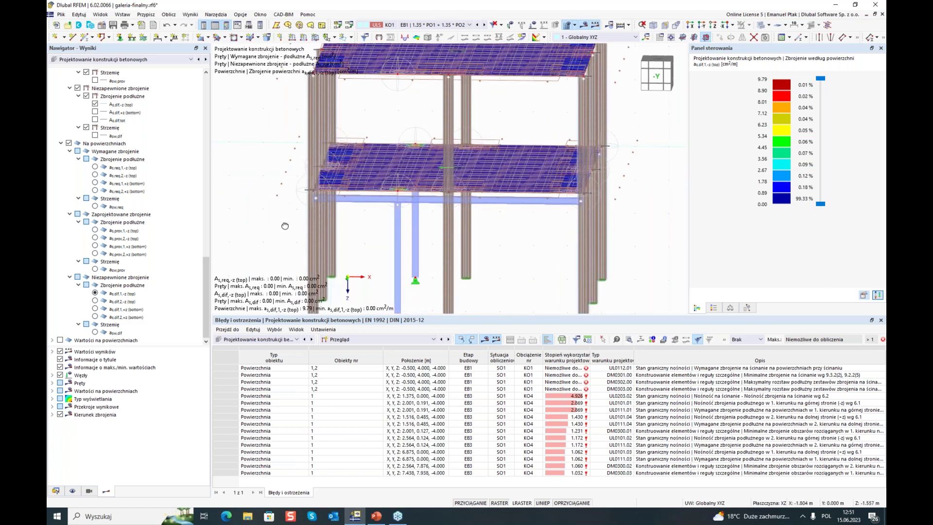
{"action": "key", "text": "F7"}
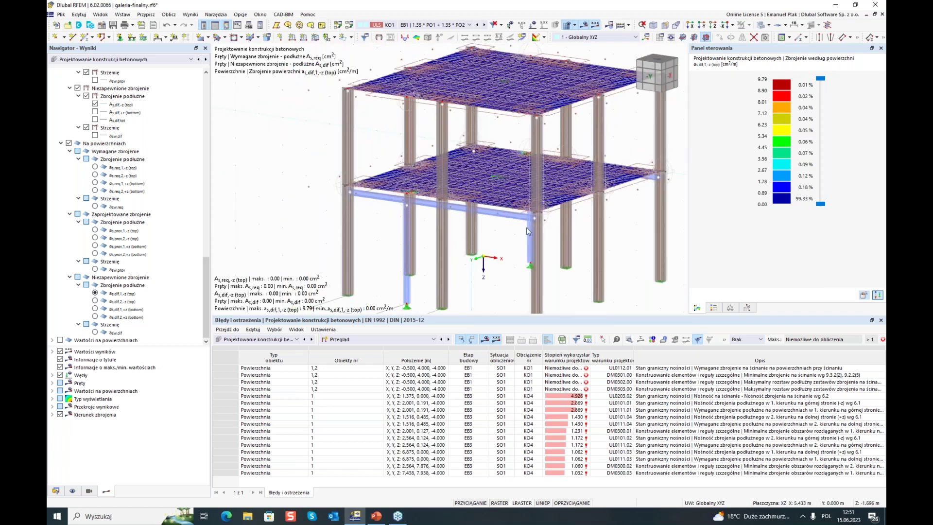
{"action": "middle_click_drag", "start_coordinate": [305, 242], "coordinate": [275, 210]}
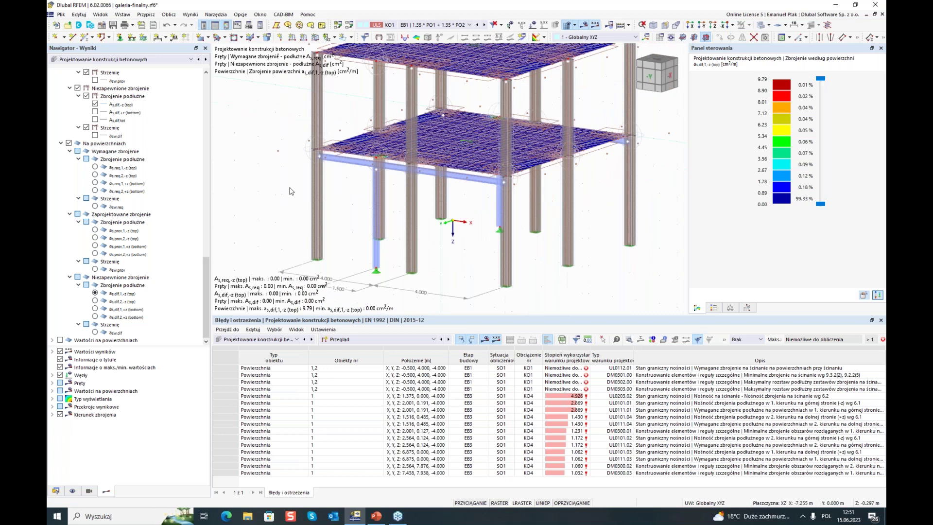
{"action": "scroll", "coordinate": [297, 204], "scroll_direction": "up", "scroll_amount": 4}
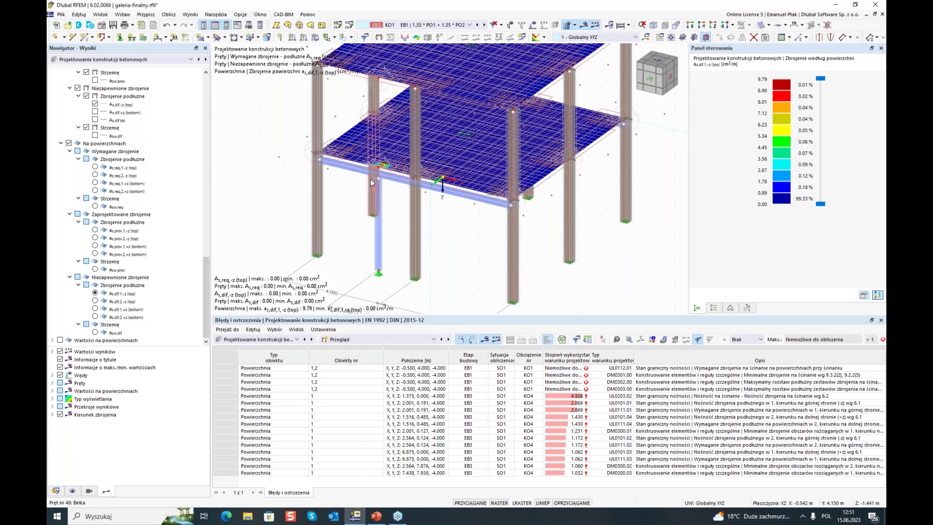
{"action": "middle_click_drag", "start_coordinate": [276, 197], "coordinate": [258, 184], "text": "ctrl"}
Switch the navigator to the model data and turn off the results display.
{"action": "left_click", "coordinate": [55, 490]}
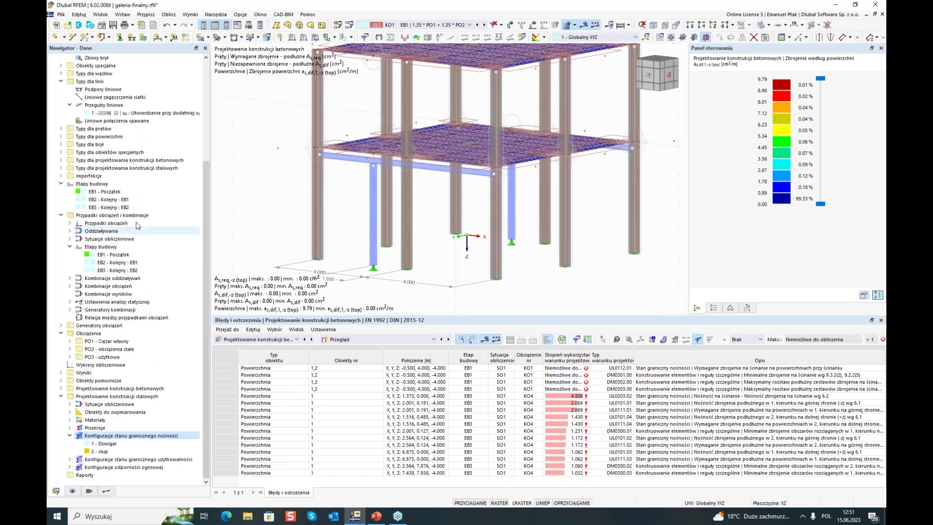
{"action": "middle_click_drag", "start_coordinate": [247, 233], "coordinate": [302, 212], "text": "ctrl"}
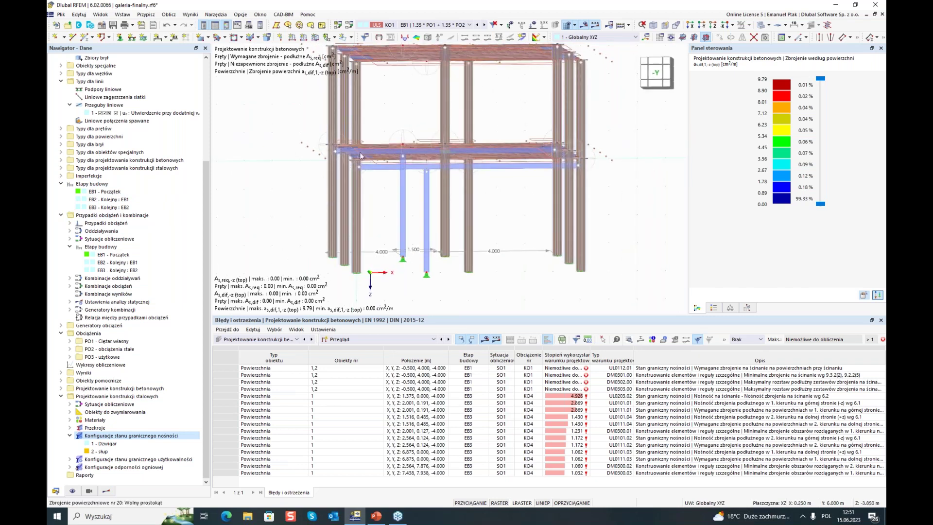
{"action": "scroll", "coordinate": [418, 153], "scroll_direction": "up", "scroll_amount": 3}
{"action": "scroll", "coordinate": [362, 216], "scroll_direction": "down", "scroll_amount": 5}
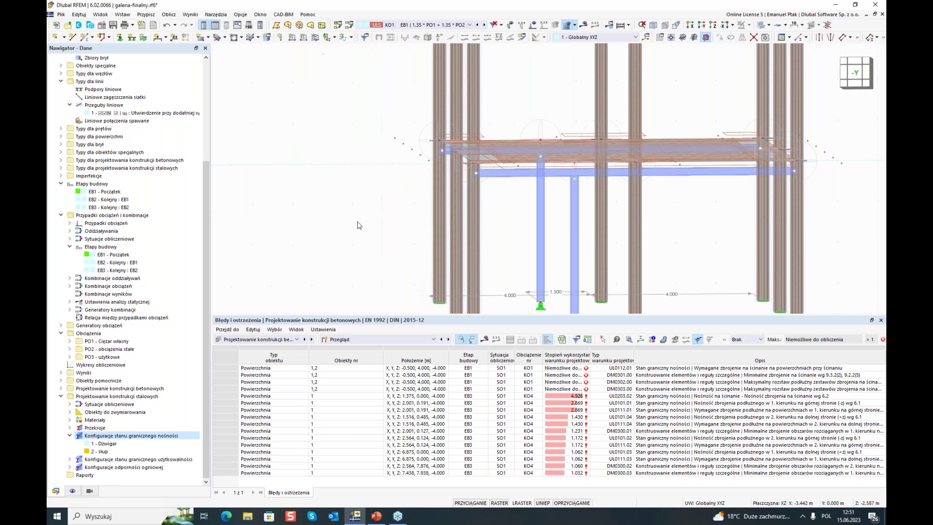
{"action": "middle_click_drag", "start_coordinate": [363, 216], "coordinate": [473, 148], "text": "ctrl"}
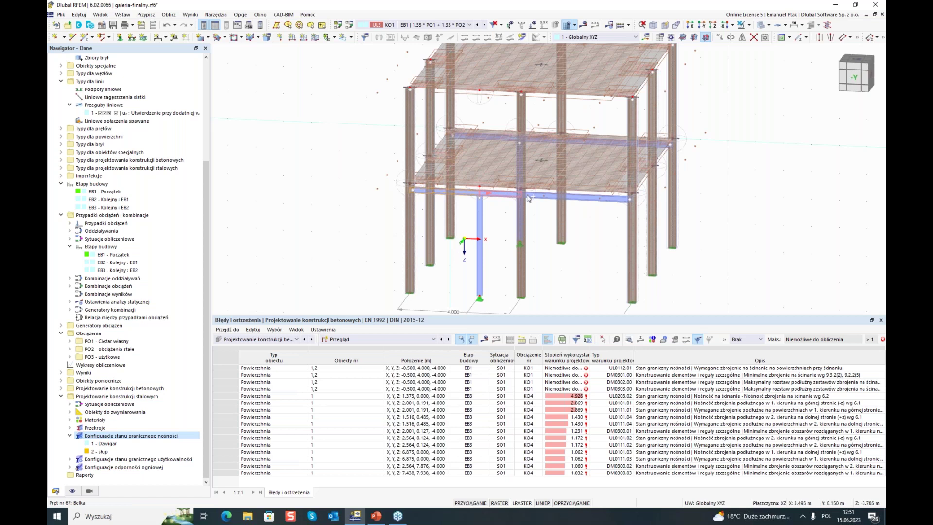
Assign section 6 - I 340/400/20/20/0 to steel beams 71-76 under the lower slab and accept deleting the results and mesh.
{"action": "middle_click_drag", "start_coordinate": [670, 235], "coordinate": [512, 207], "text": "ctrl"}
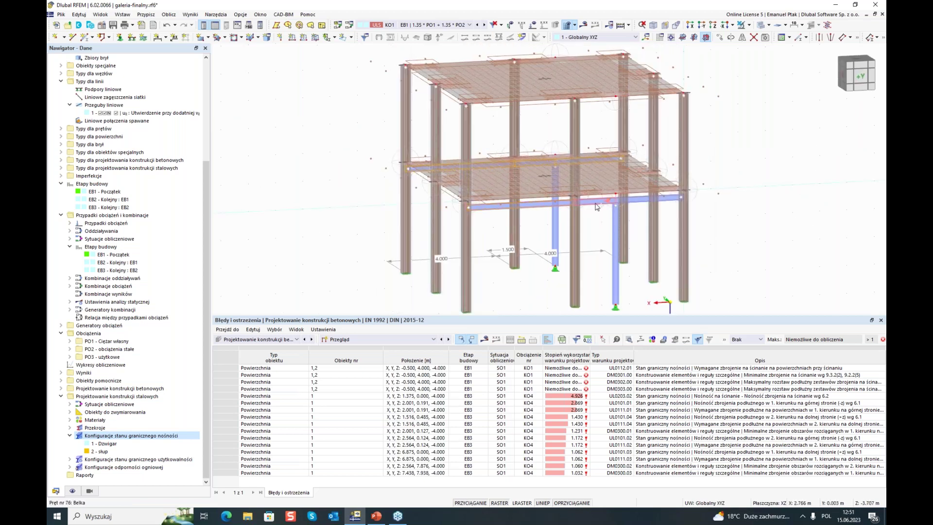
{"action": "right_click", "coordinate": [645, 203]}
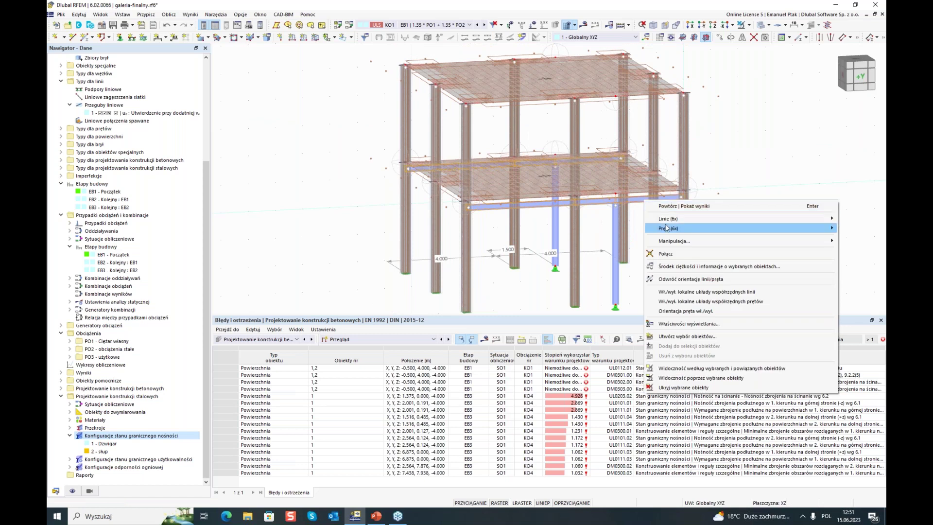
{"action": "left_click", "coordinate": [559, 227]}
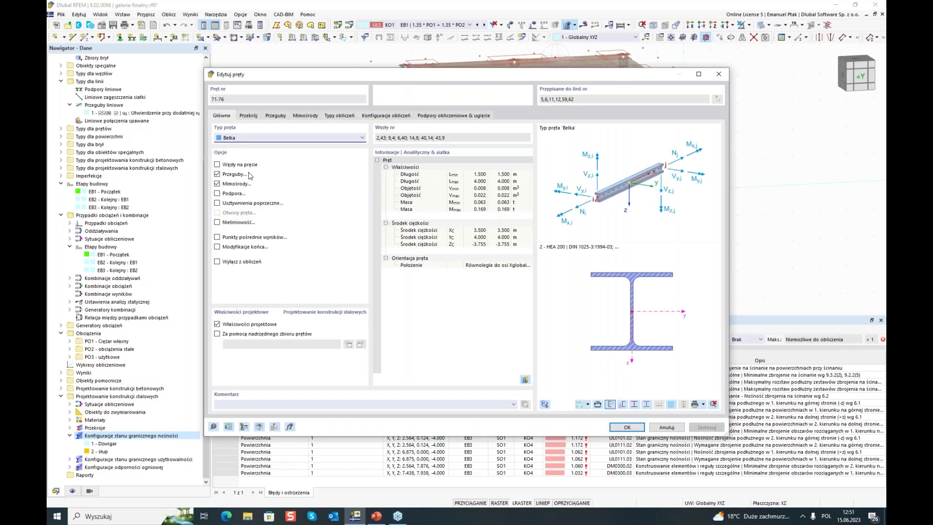
{"action": "left_click", "coordinate": [250, 115]}
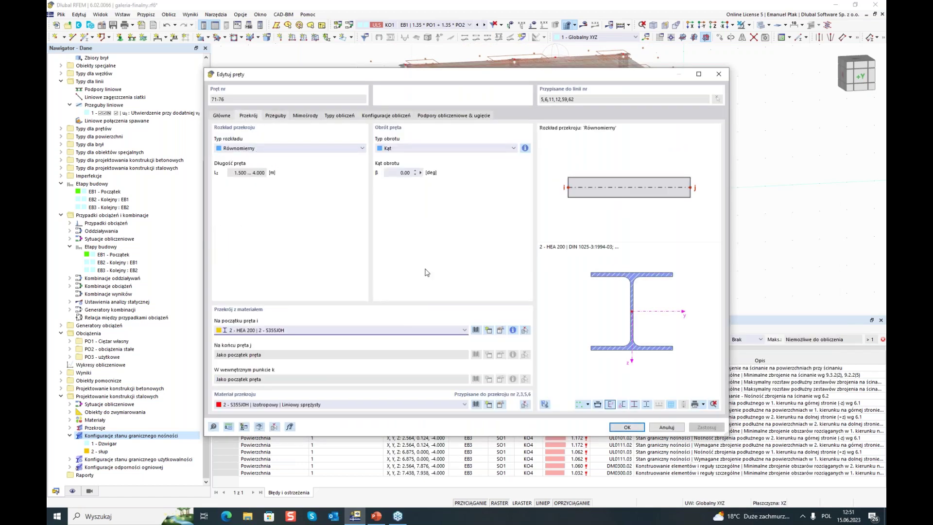
{"action": "left_click", "coordinate": [463, 331]}
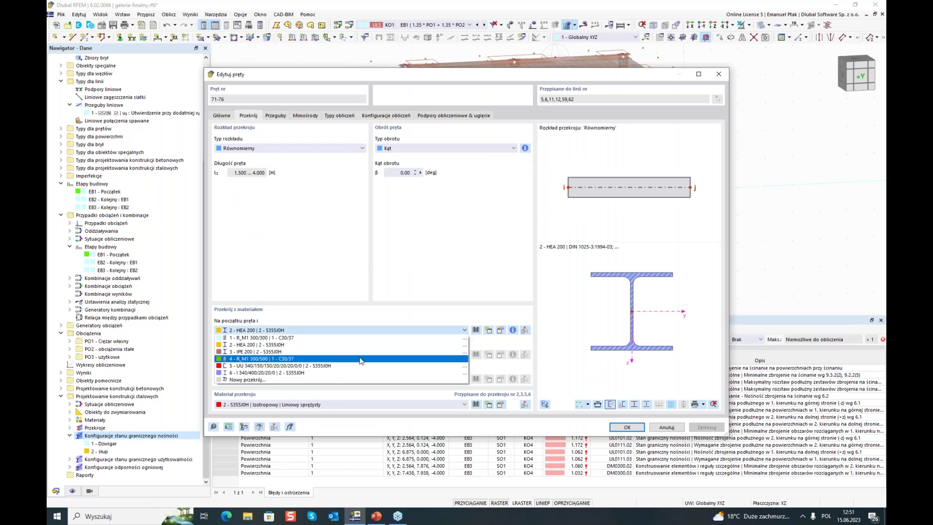
{"action": "left_click", "coordinate": [357, 373]}
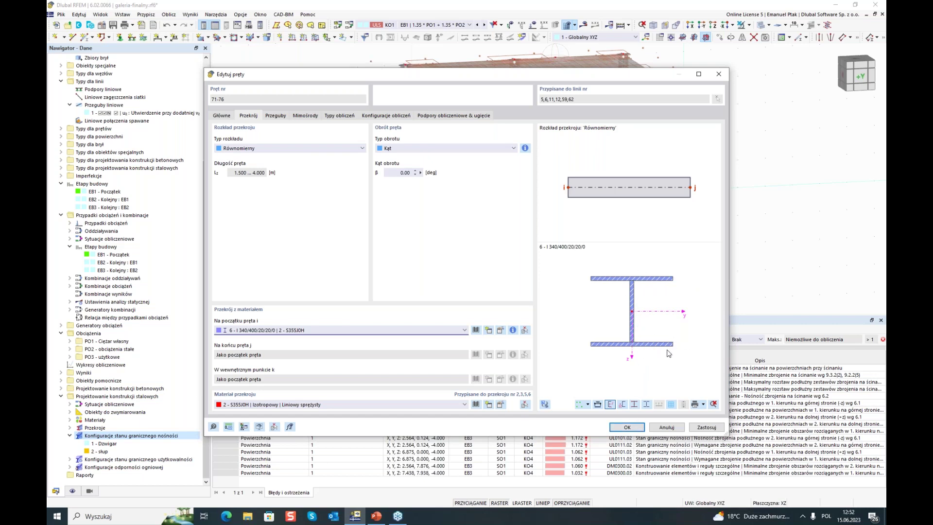
{"action": "left_click", "coordinate": [626, 427]}
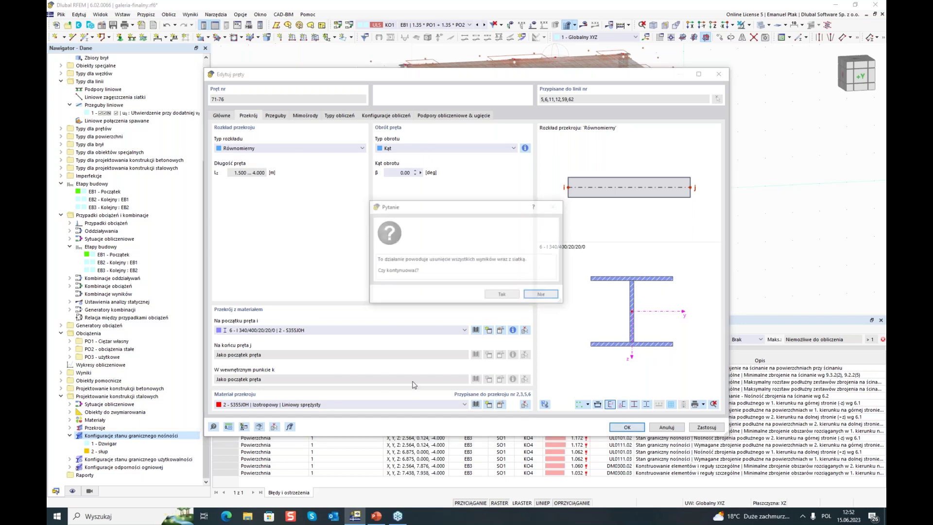
{"action": "left_click", "coordinate": [504, 296]}
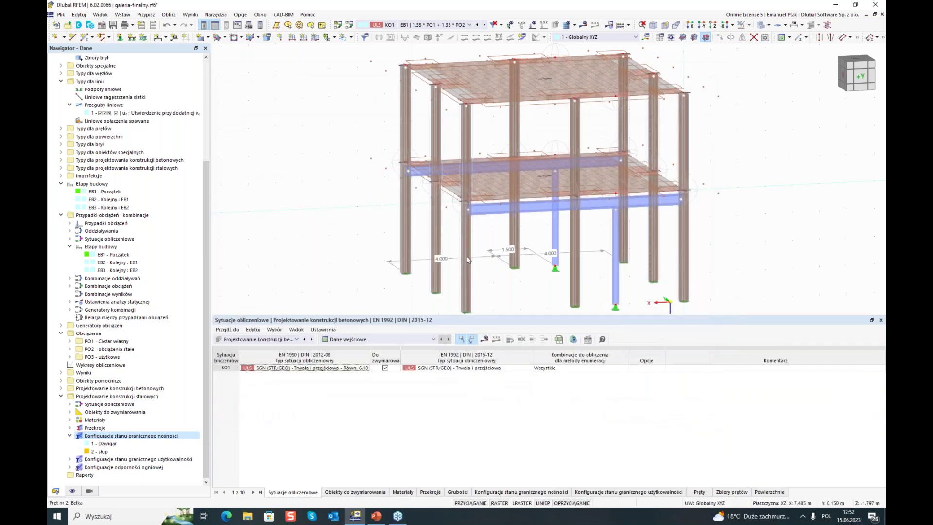
{"action": "middle_click_drag", "start_coordinate": [742, 237], "coordinate": [356, 236], "text": "ctrl"}
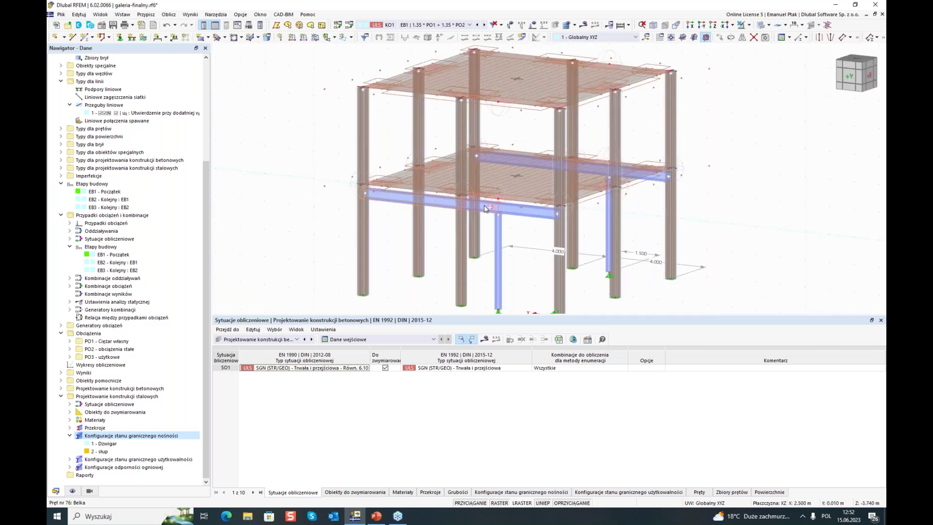
{"action": "middle_click_drag", "start_coordinate": [762, 233], "coordinate": [509, 246], "text": "ctrl"}
{"action": "key", "text": "ctrl+2"}
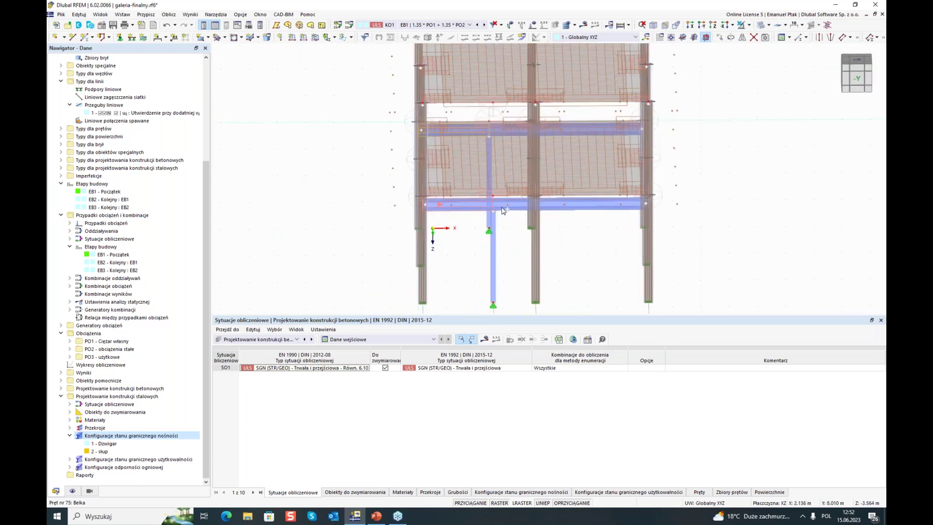
{"action": "right_click", "coordinate": [577, 207]}
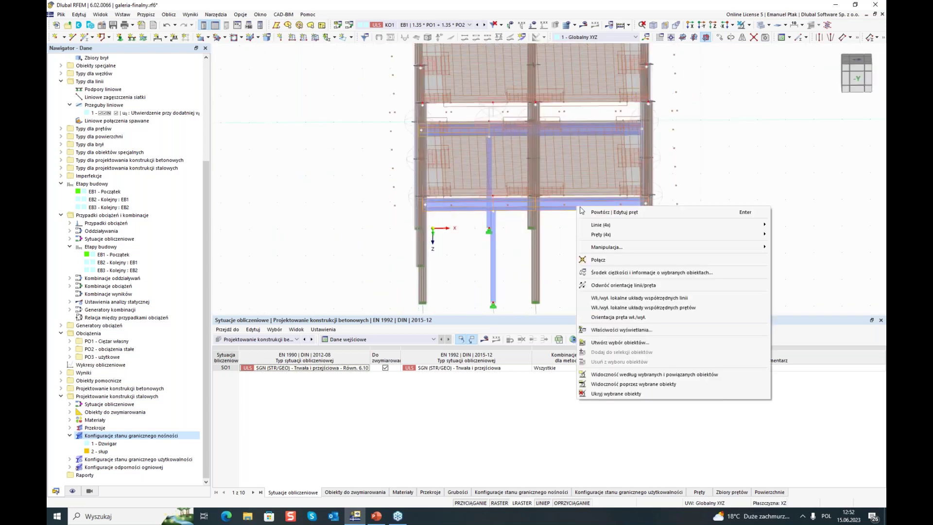
{"action": "left_click", "coordinate": [744, 190]}
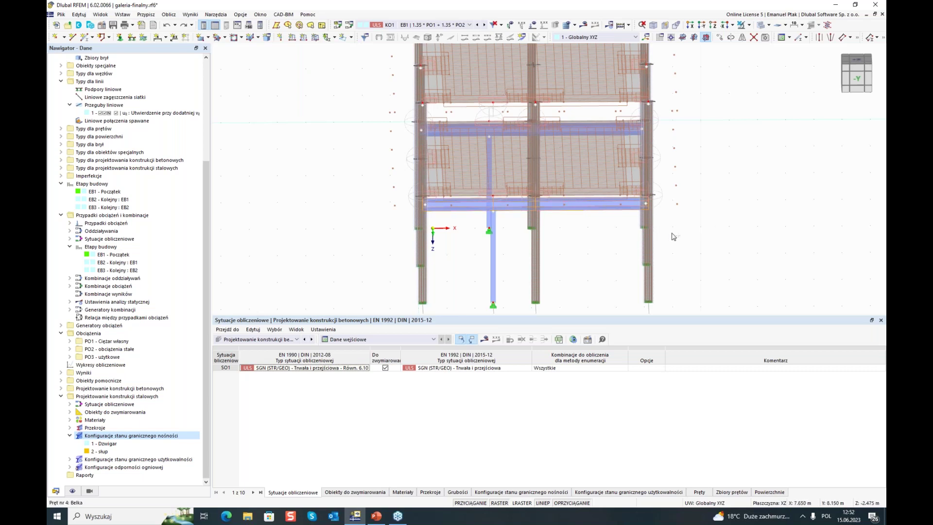
Turn off the eccentricities for steel beams 71-76 under the lower slab.
{"action": "middle_click_drag", "start_coordinate": [714, 225], "coordinate": [668, 246], "text": "ctrl"}
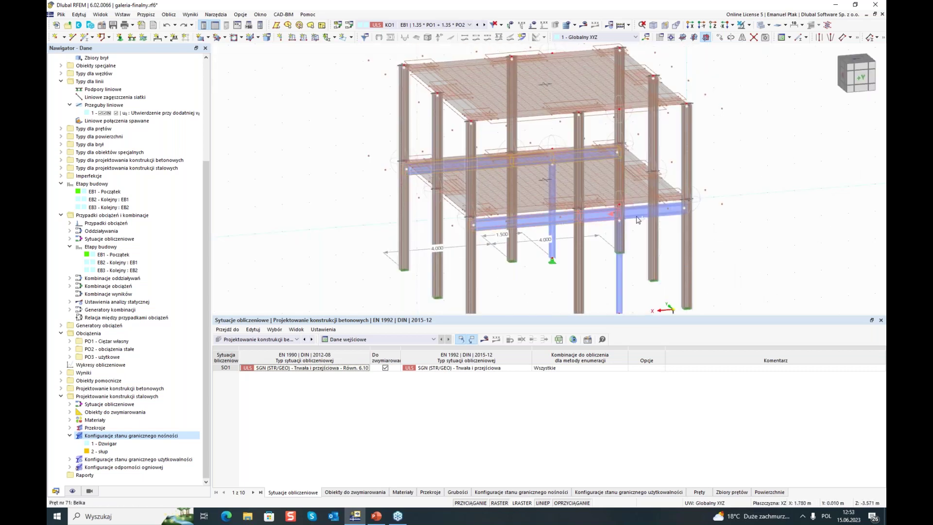
{"action": "right_click", "coordinate": [650, 208]}
{"action": "mouse_move", "coordinate": [680, 239]}
{"action": "left_click", "coordinate": [588, 241]}
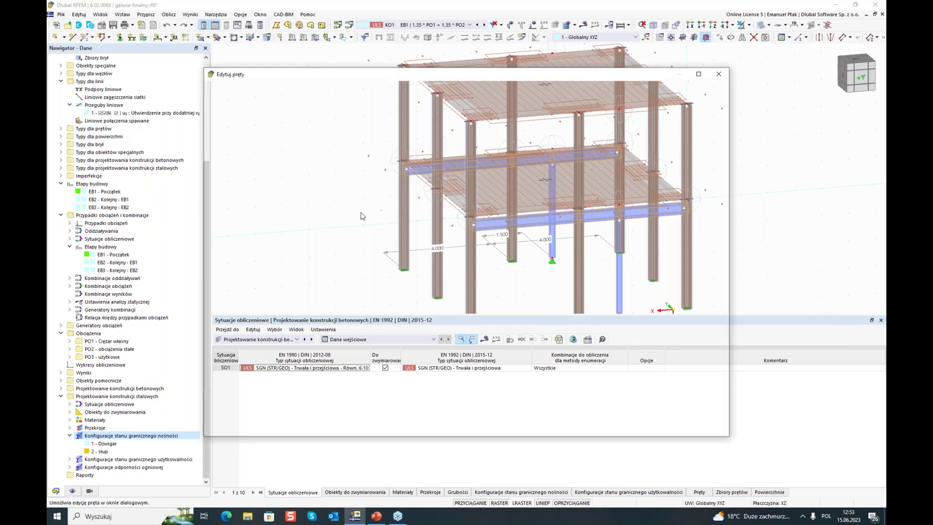
{"action": "left_click", "coordinate": [216, 183]}
{"action": "left_click", "coordinate": [217, 183]}
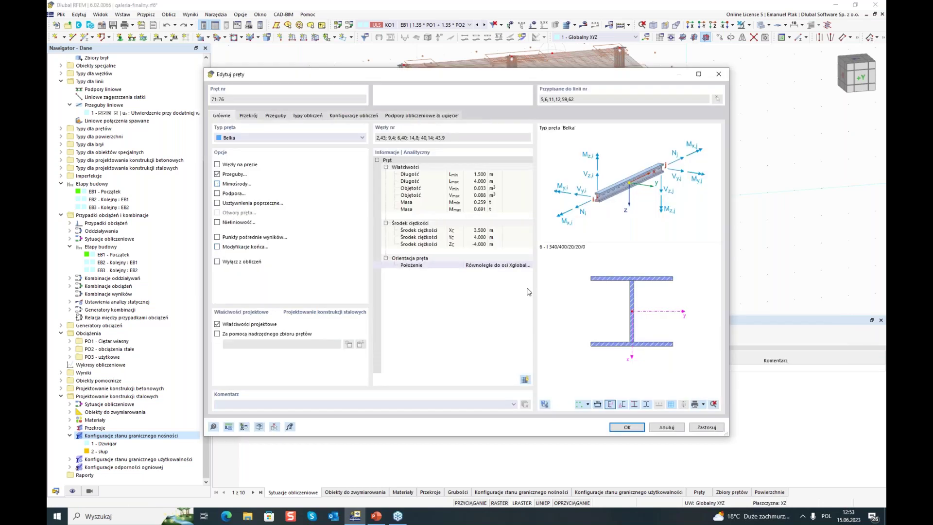
{"action": "left_click", "coordinate": [627, 427]}
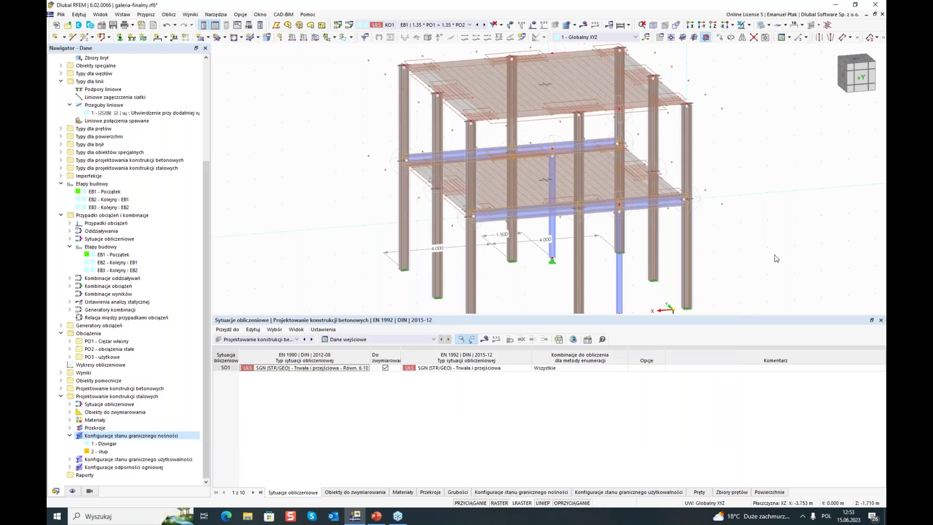
Clear the assignment of line hinge 1 from the lines of surface 1 and accept the change.
{"action": "middle_click_drag", "start_coordinate": [769, 257], "coordinate": [621, 256]}
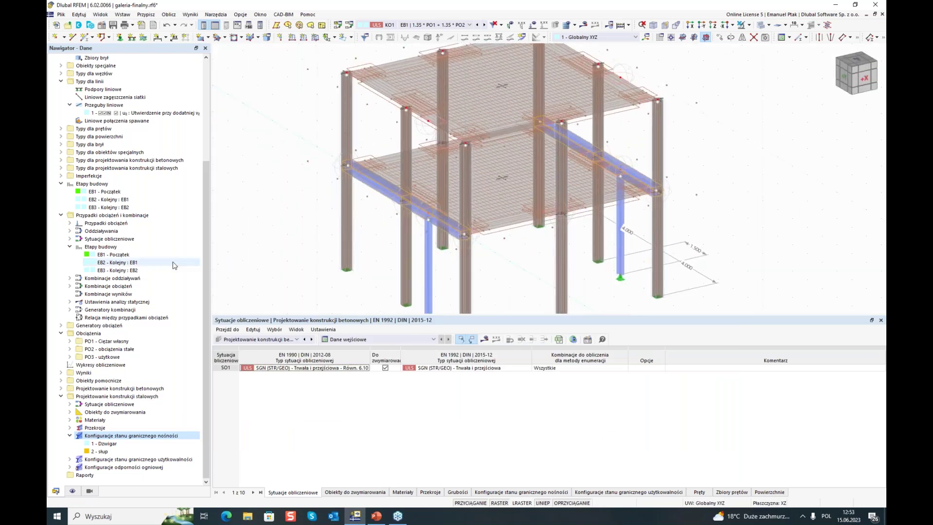
{"action": "scroll", "coordinate": [88, 228], "scroll_direction": "up", "scroll_amount": 2}
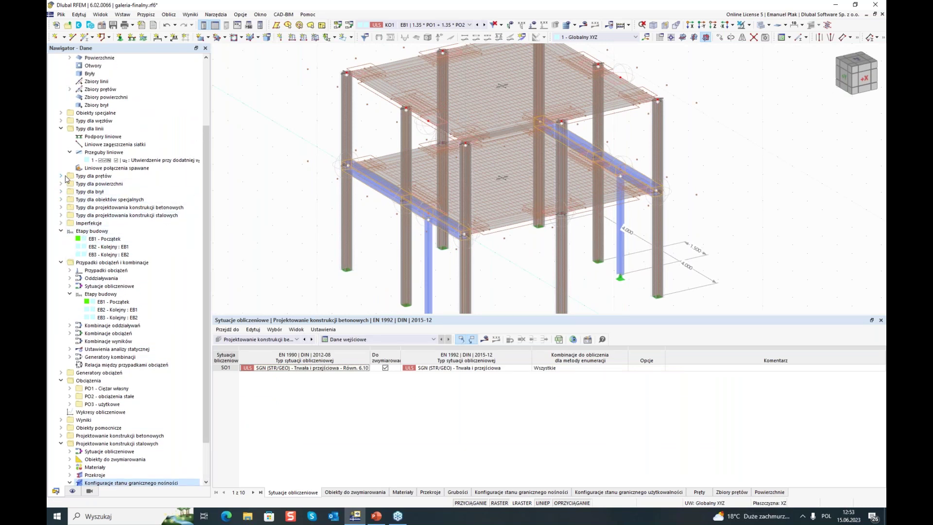
{"action": "right_click", "coordinate": [137, 162]}
{"action": "left_click", "coordinate": [152, 167]}
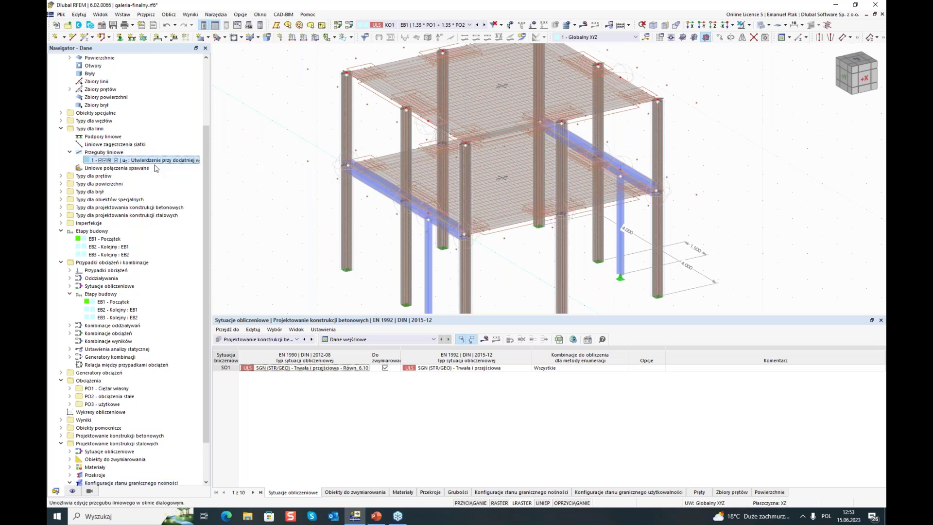
{"action": "left_click", "coordinate": [739, 102]}
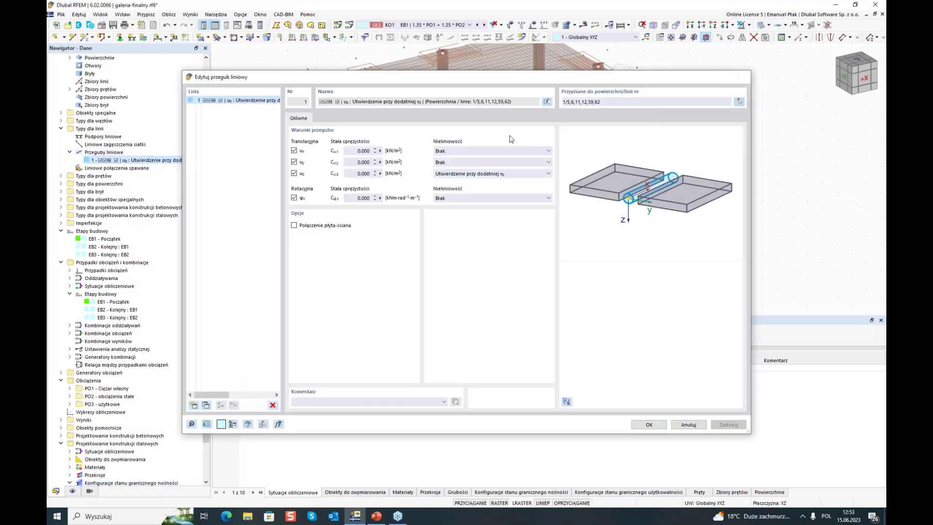
{"action": "left_click", "coordinate": [224, 143]}
{"action": "left_click", "coordinate": [175, 165]}
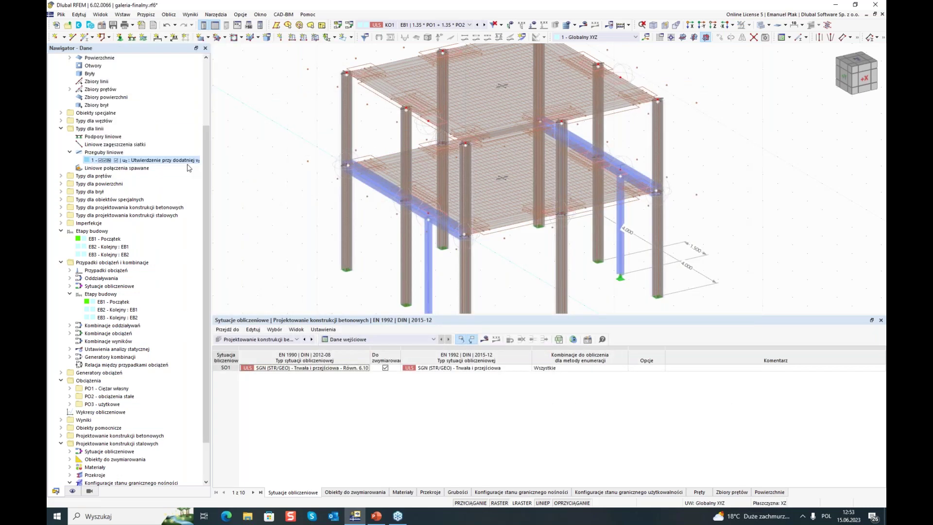
{"action": "left_click", "coordinate": [652, 427]}
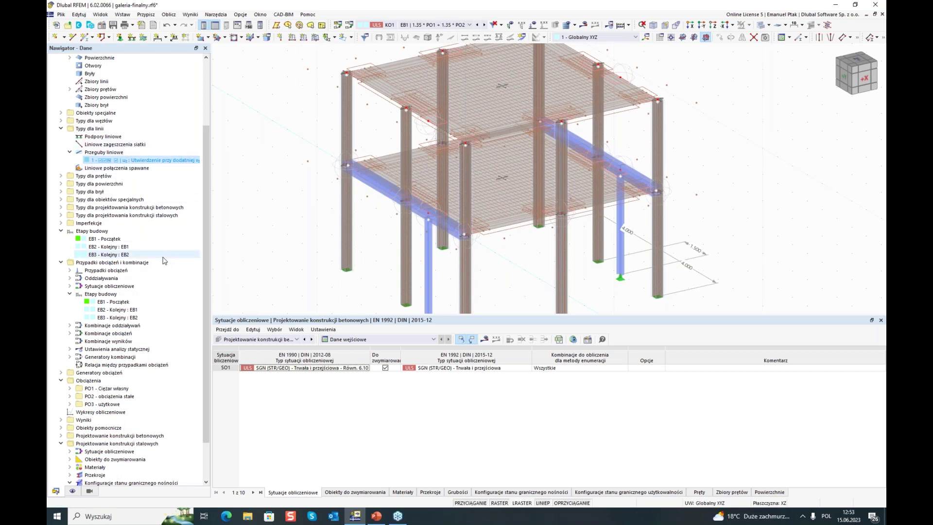
List the model's cross-sections and run the concrete design calculation for the modified frame.
{"action": "scroll", "coordinate": [160, 178], "scroll_direction": "up", "scroll_amount": 4}
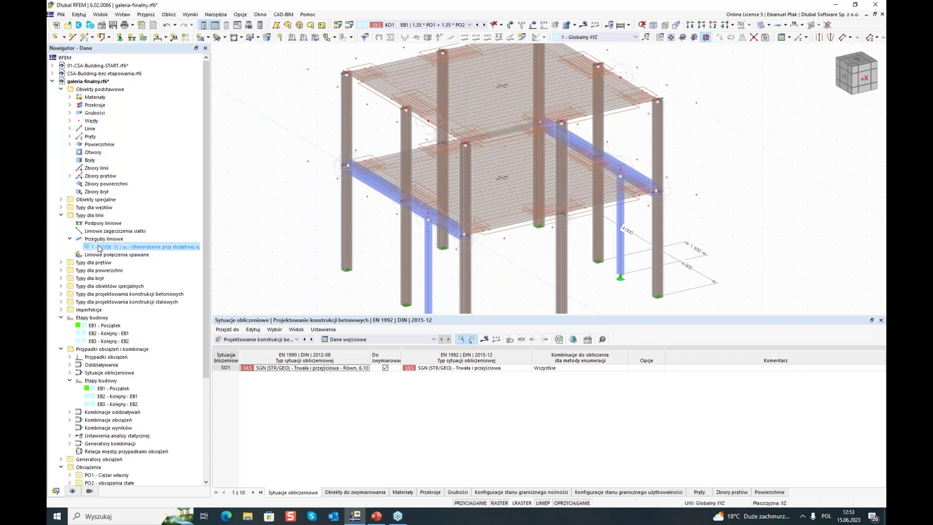
{"action": "left_click", "coordinate": [69, 105]}
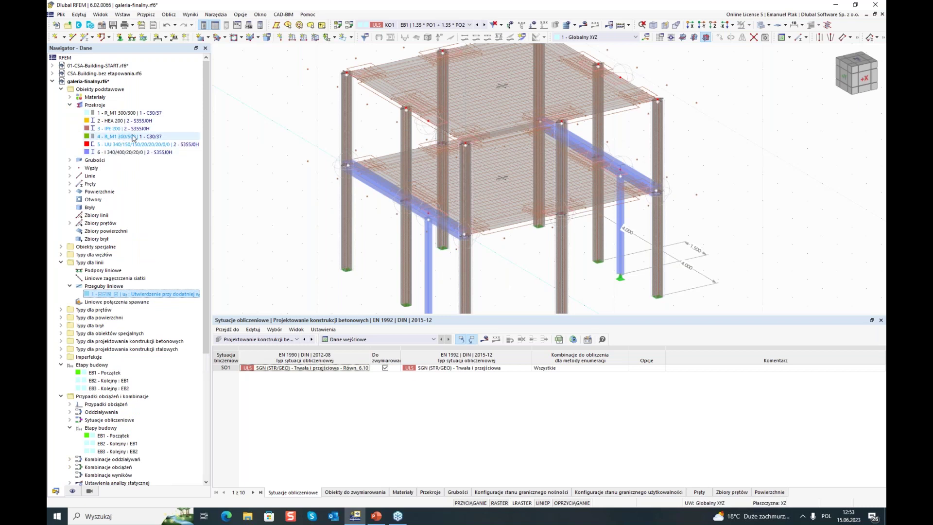
{"action": "key", "text": "ctrl+2"}
{"action": "middle_click_drag", "start_coordinate": [239, 201], "coordinate": [270, 206], "text": "ctrl"}
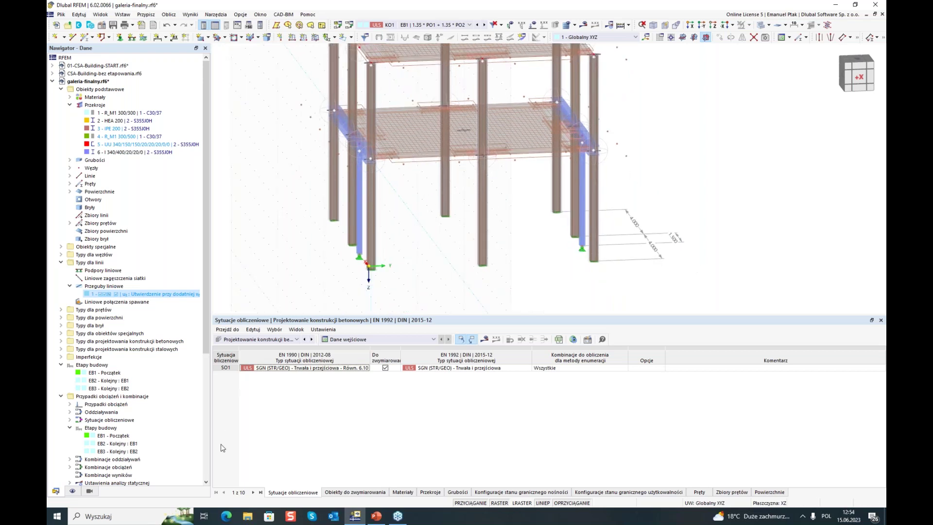
{"action": "left_click", "coordinate": [484, 342]}
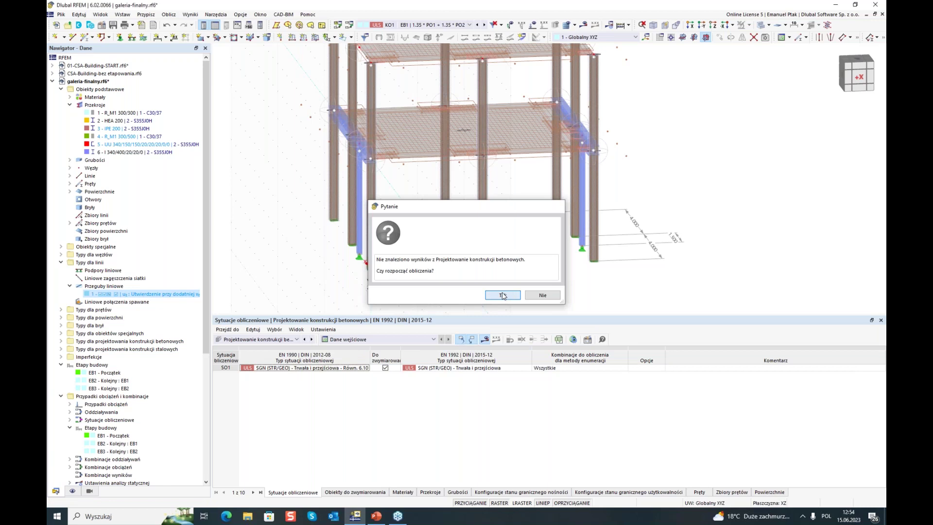
{"action": "left_click", "coordinate": [503, 295]}
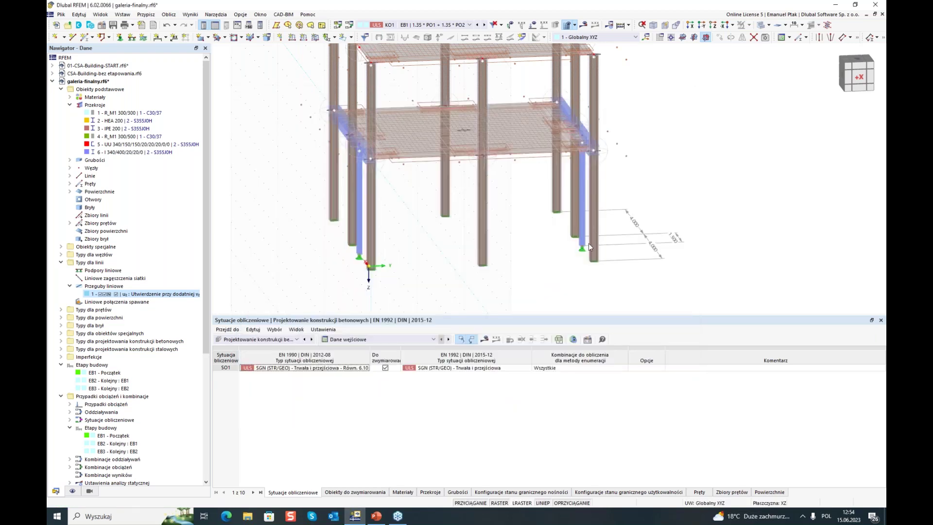
Examine the recalculated unprovided top reinforcement in direction 1 on the lower slab from several angles, alongside the design errors and warnings.
{"action": "key", "text": "F6"}
{"action": "middle_click_drag", "start_coordinate": [475, 244], "coordinate": [568, 209], "text": "ctrl"}
{"action": "scroll", "coordinate": [143, 280], "scroll_direction": "down", "scroll_amount": 5}
{"action": "scroll", "coordinate": [143, 280], "scroll_direction": "down", "scroll_amount": 10}
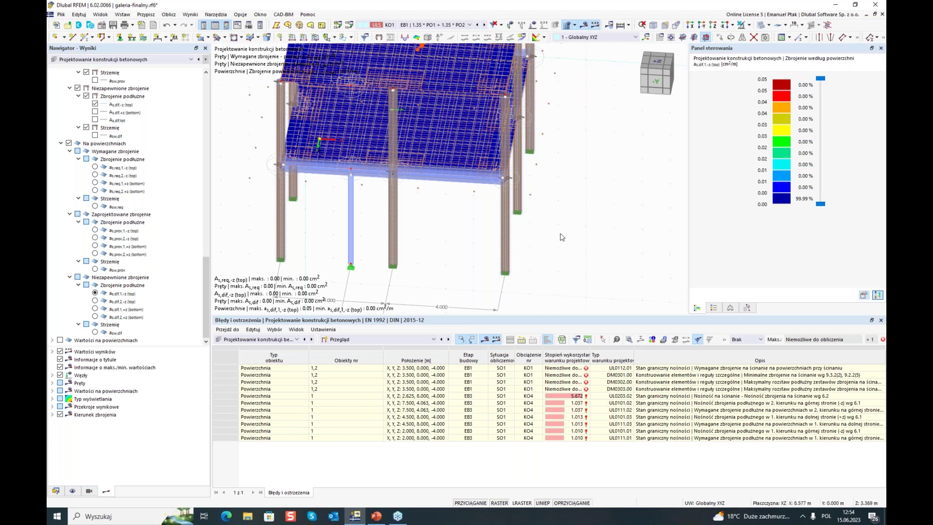
{"action": "middle_click_drag", "start_coordinate": [562, 237], "coordinate": [507, 191], "text": "ctrl"}
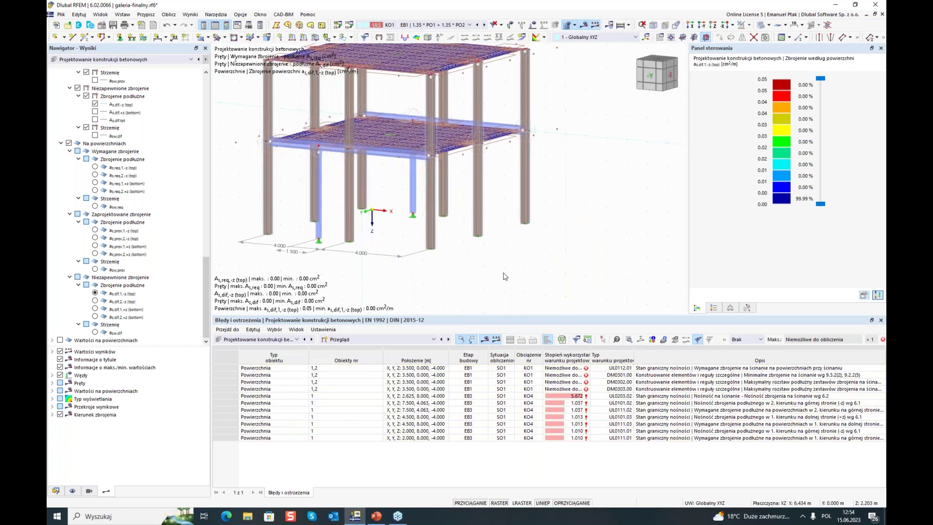
{"action": "middle_click_drag", "start_coordinate": [503, 270], "coordinate": [537, 264], "text": "ctrl"}
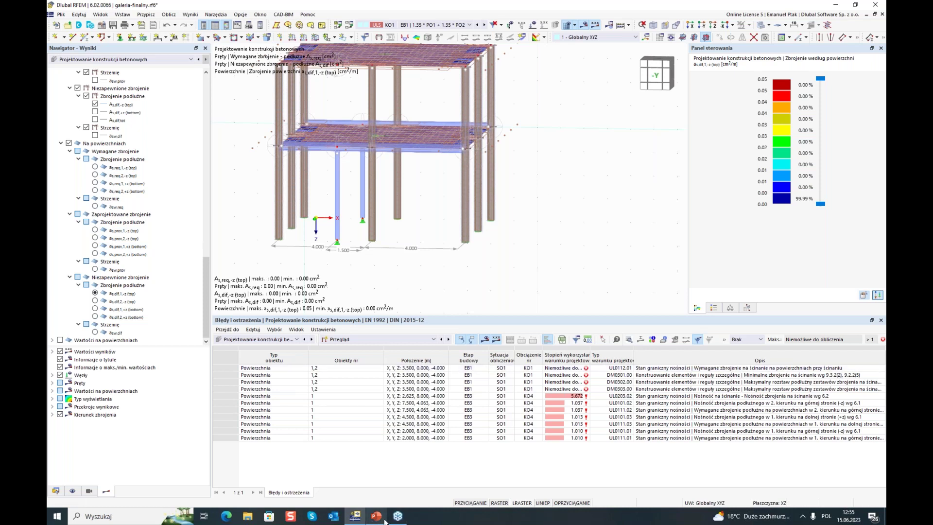
Switch to the 15-06-23 CSA presentation in PowerPoint and show slide 5, Darmowe serwisy on-line, with its section properties picture selected.
{"action": "mouse_move", "coordinate": [375, 520]}
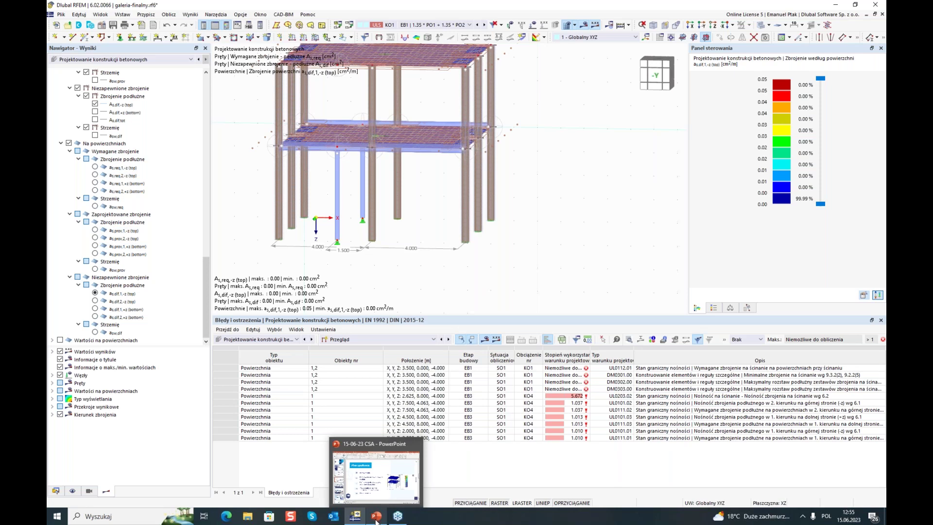
{"action": "left_click", "coordinate": [377, 520]}
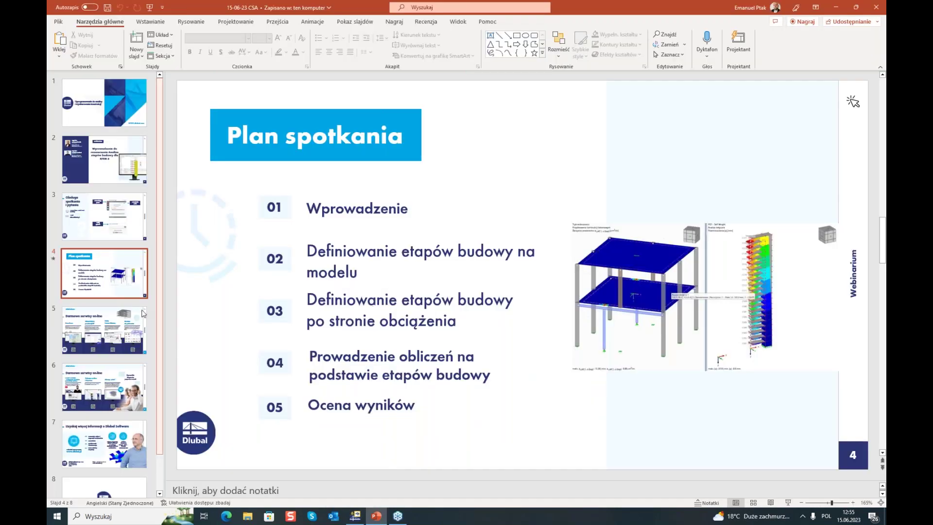
{"action": "left_click", "coordinate": [127, 320]}
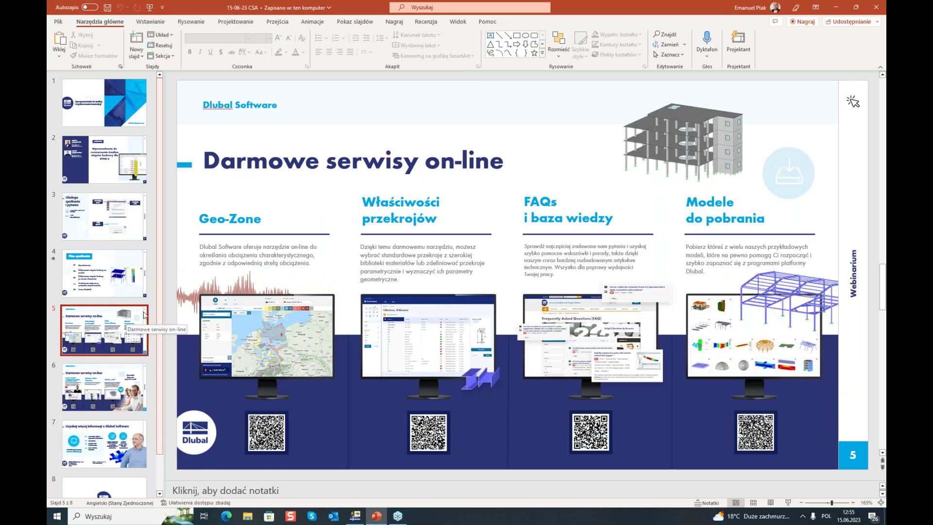
{"action": "left_click", "coordinate": [365, 330]}
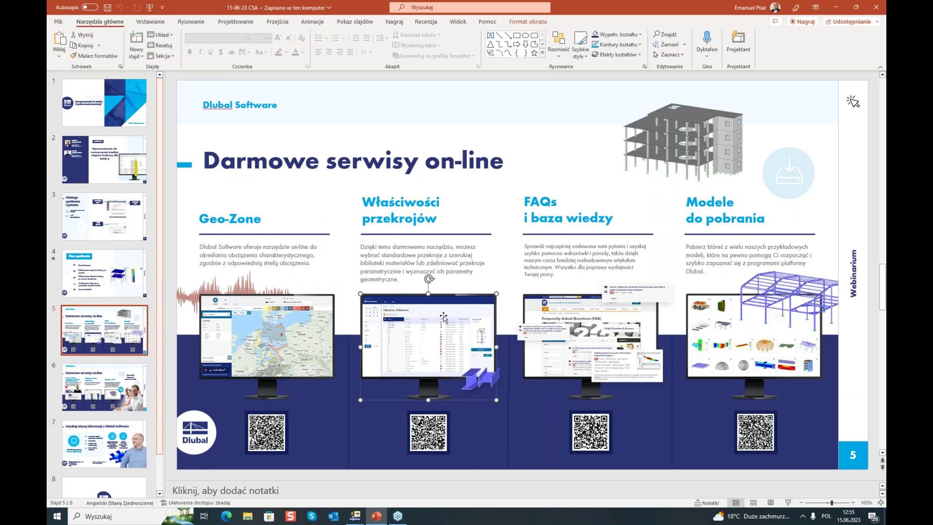